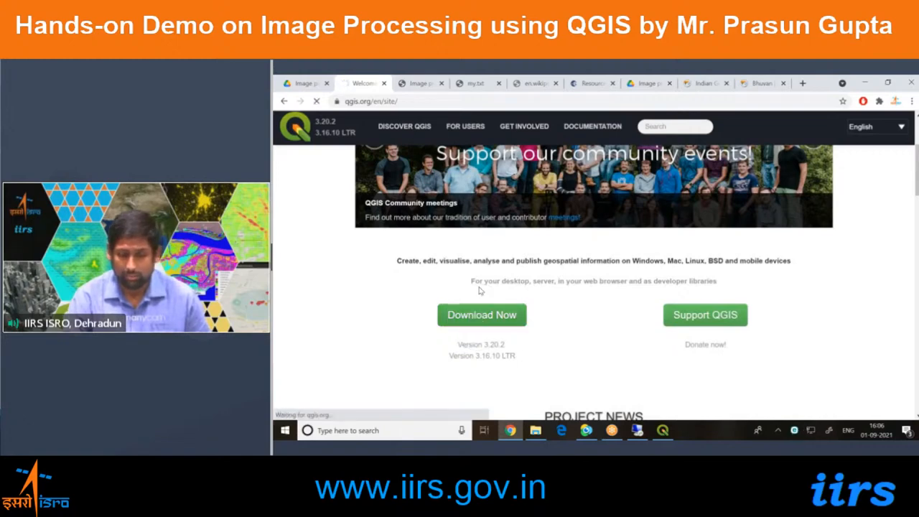
Open the QGIS download page and examine the latest and long-term standalone Windows installers and the other platform options.
{"action": "scroll", "coordinate": [480, 290], "scroll_direction": "down", "scroll_amount": 5}
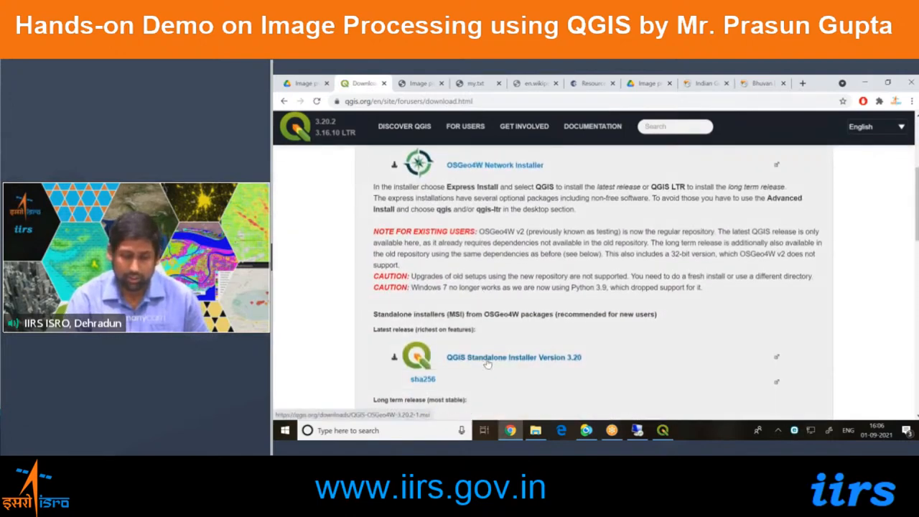
{"action": "left_click_drag", "start_coordinate": [373, 331], "coordinate": [485, 334]}
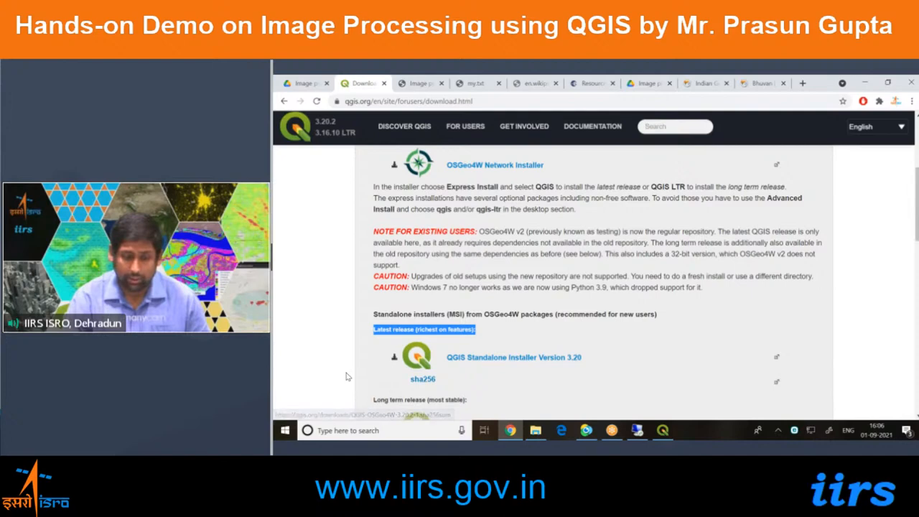
{"action": "scroll", "coordinate": [346, 376], "scroll_direction": "down", "scroll_amount": 5}
{"action": "scroll", "coordinate": [346, 376], "scroll_direction": "down", "scroll_amount": 6}
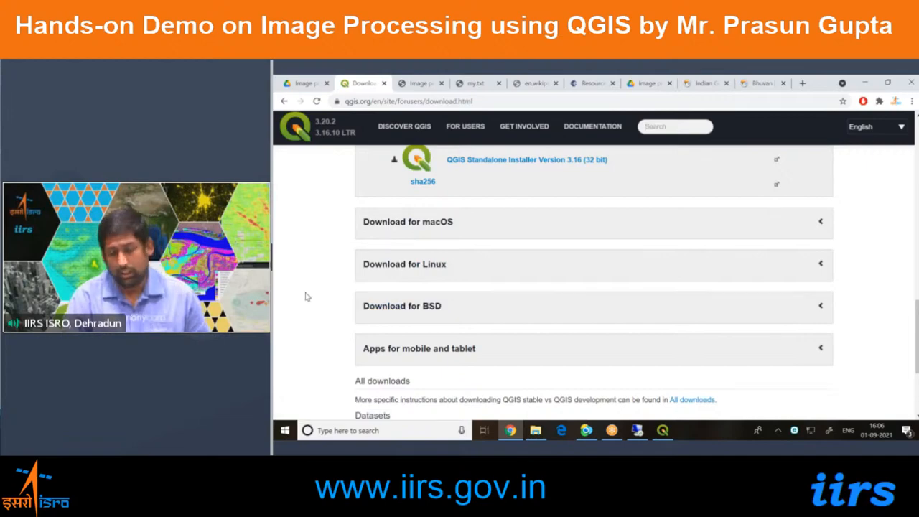
{"action": "scroll", "coordinate": [307, 296], "scroll_direction": "up", "scroll_amount": 5}
{"action": "scroll", "coordinate": [307, 296], "scroll_direction": "up", "scroll_amount": 5}
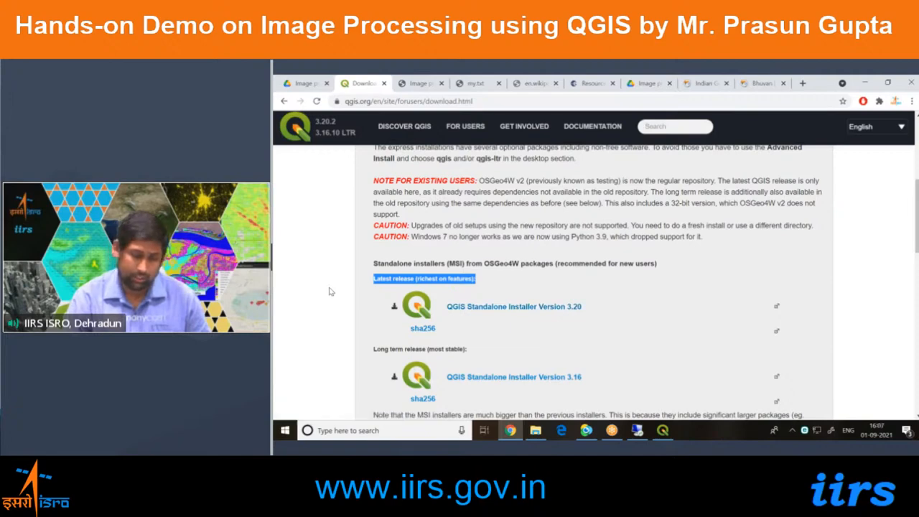
{"action": "scroll", "coordinate": [334, 316], "scroll_direction": "up", "scroll_amount": 1}
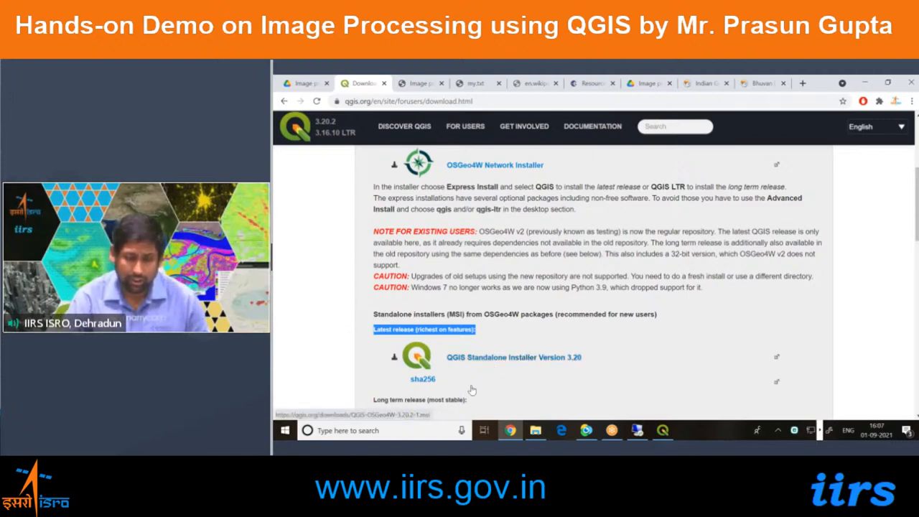
Switch from the browser to the running QGIS window with the untitled project.
{"action": "left_click", "coordinate": [284, 432]}
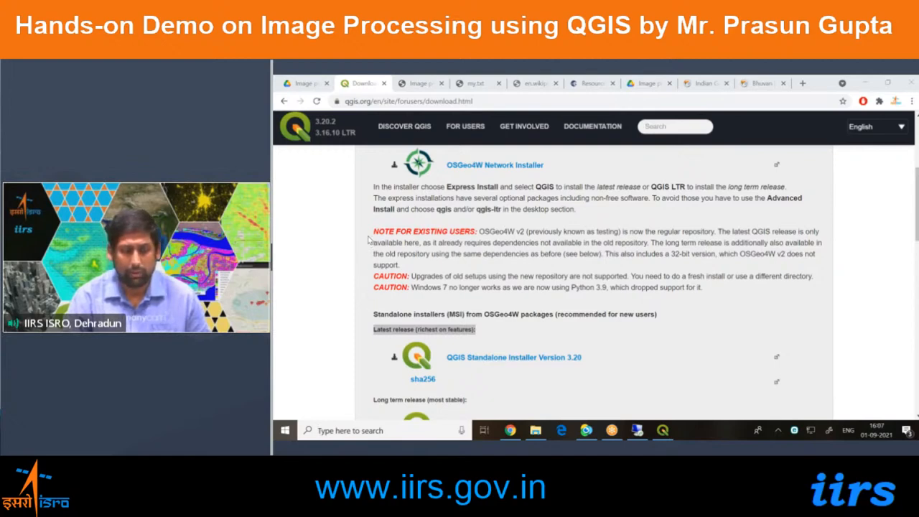
{"action": "key", "text": "ctrl"}
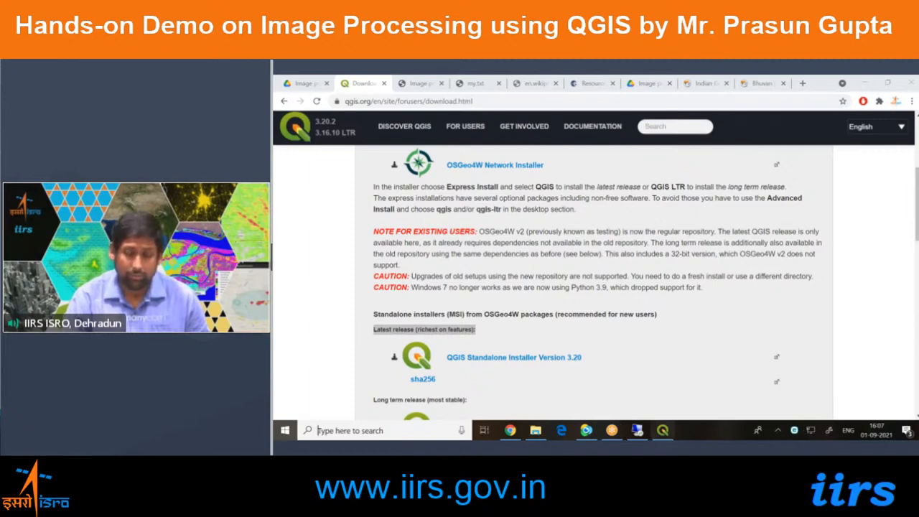
{"action": "left_click", "coordinate": [663, 430]}
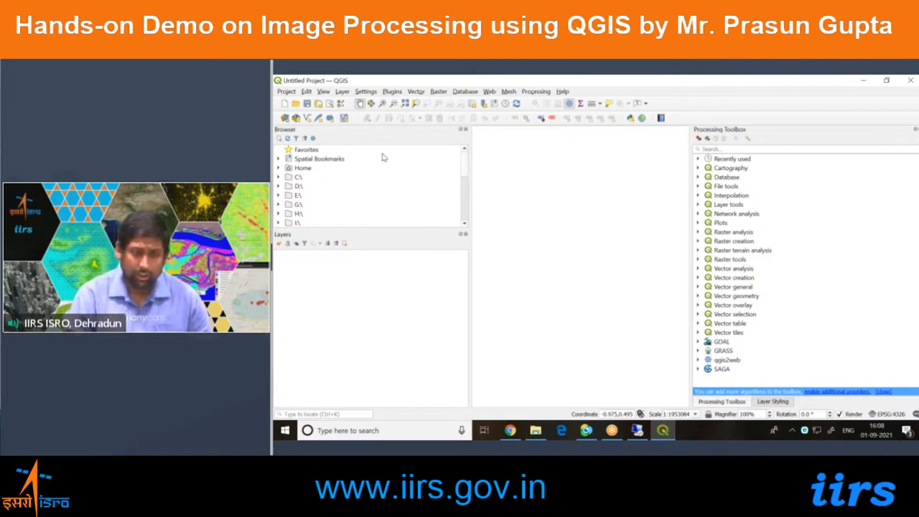
{"action": "left_click", "coordinate": [287, 92]}
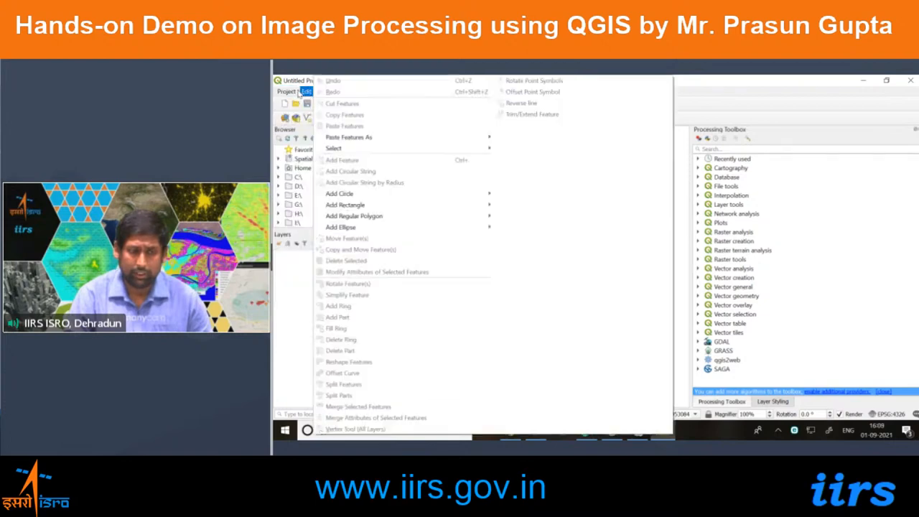
{"action": "left_click", "coordinate": [302, 92]}
{"action": "left_click", "coordinate": [328, 92]}
{"action": "left_click", "coordinate": [328, 92]}
{"action": "left_click", "coordinate": [346, 93]}
{"action": "mouse_move", "coordinate": [564, 92]}
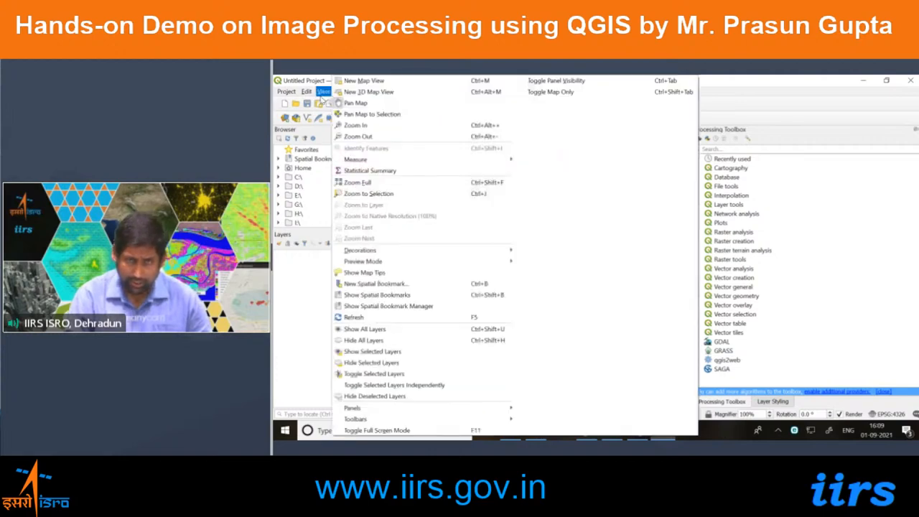
{"action": "mouse_move", "coordinate": [286, 93]}
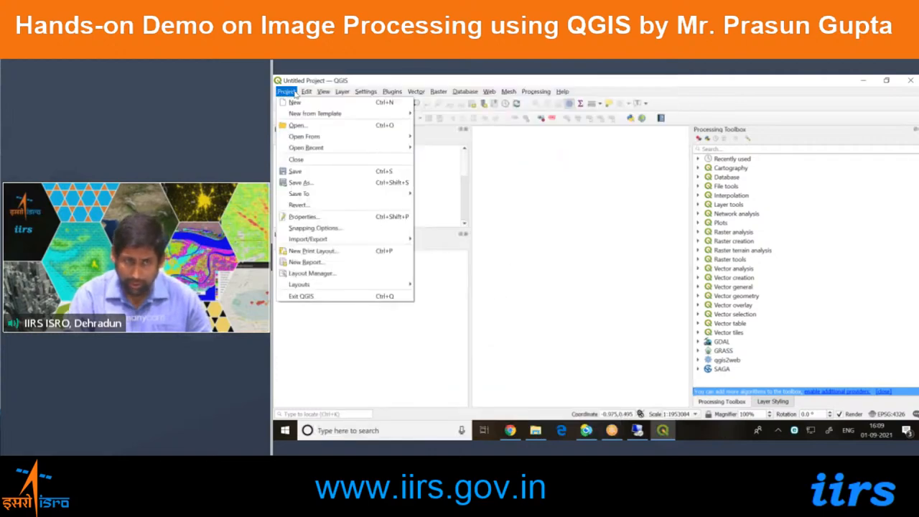
{"action": "left_click", "coordinate": [306, 92]}
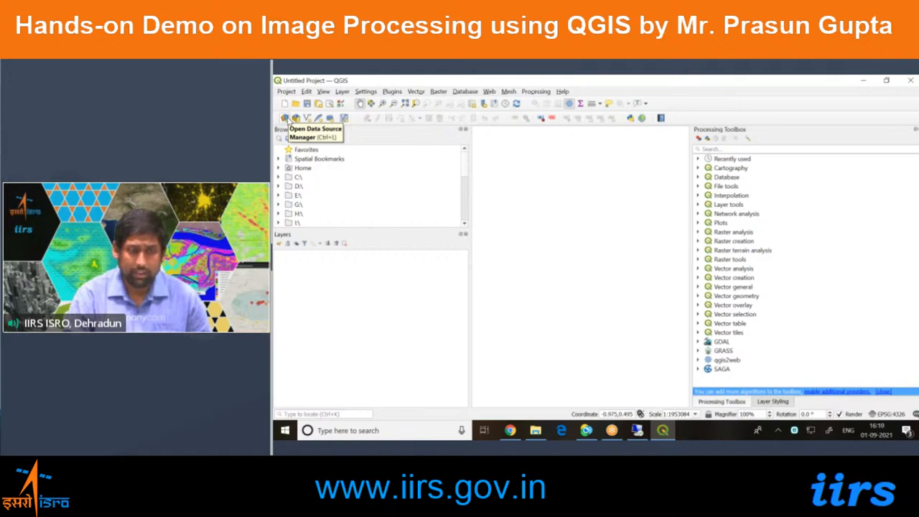
Open the Data Source Manager and examine the source options for Raster, Vector, Delimited Text and Oracle data.
{"action": "left_click", "coordinate": [284, 119]}
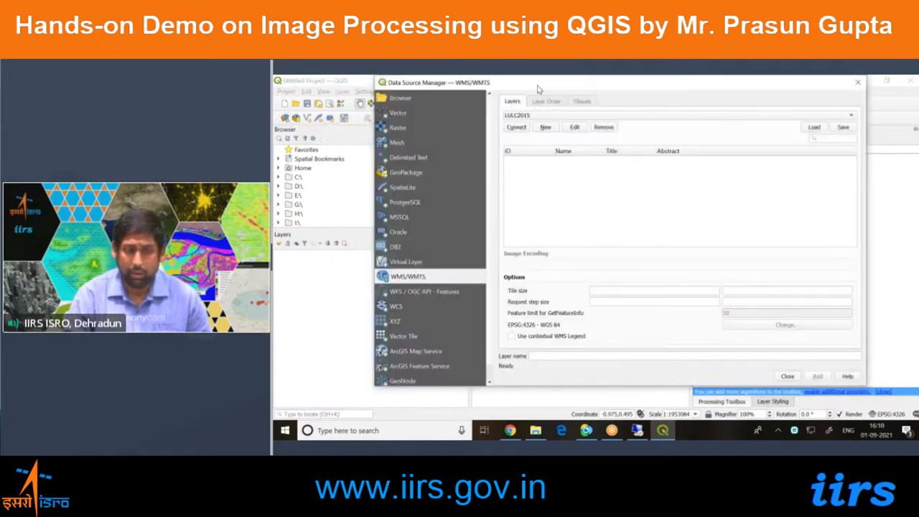
{"action": "left_click_drag", "start_coordinate": [537, 89], "coordinate": [473, 114]}
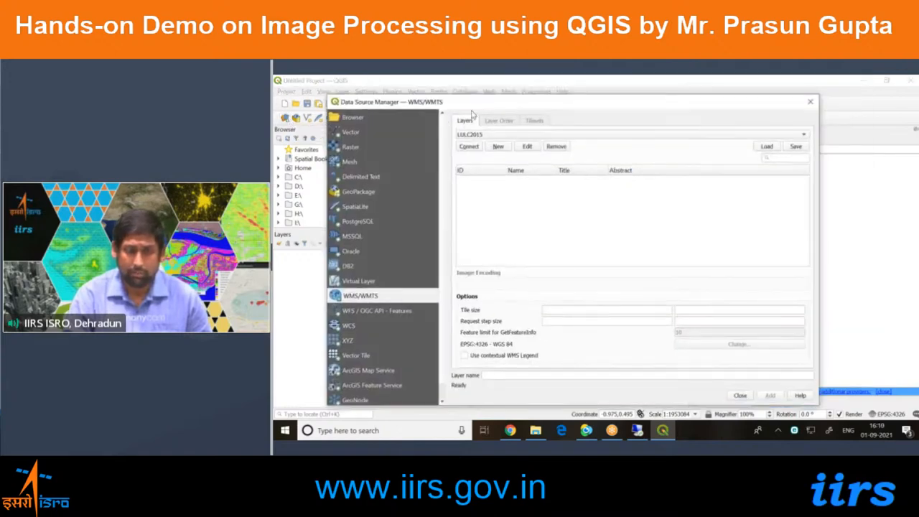
{"action": "left_click", "coordinate": [350, 147]}
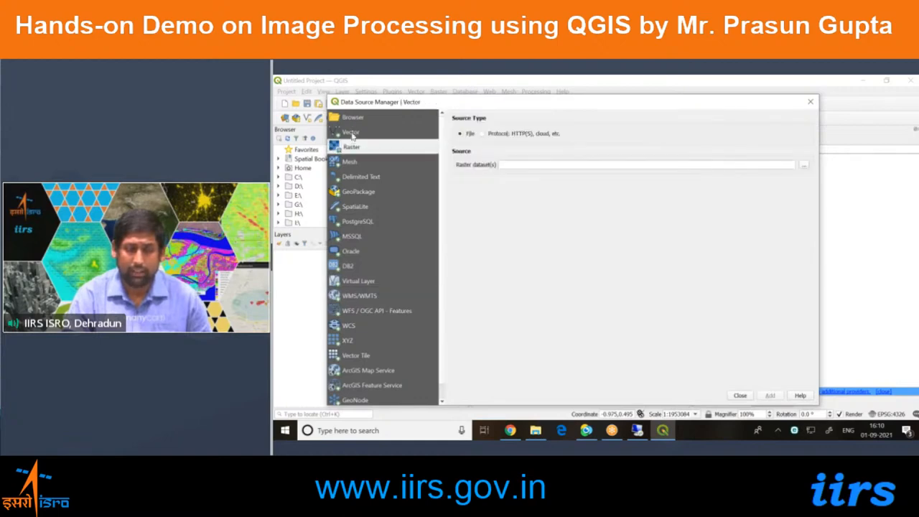
{"action": "left_click", "coordinate": [351, 134]}
{"action": "left_click", "coordinate": [352, 149]}
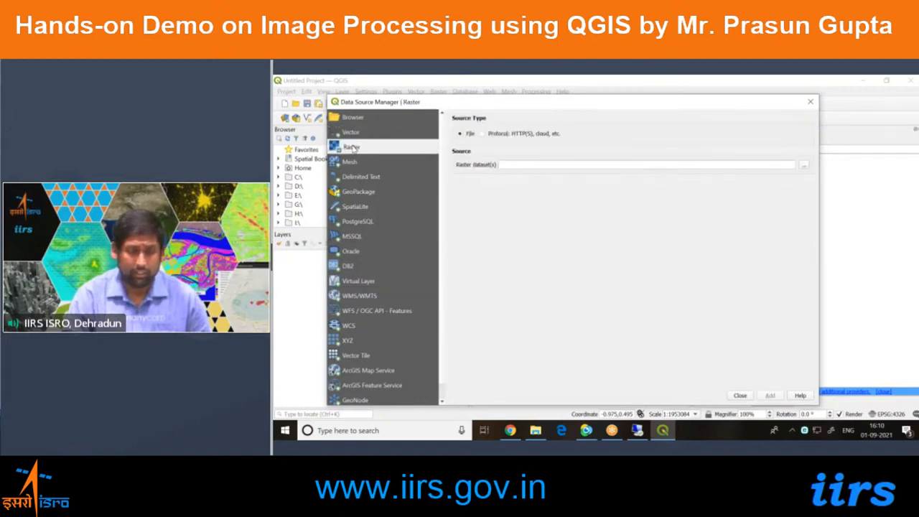
{"action": "left_click", "coordinate": [353, 177]}
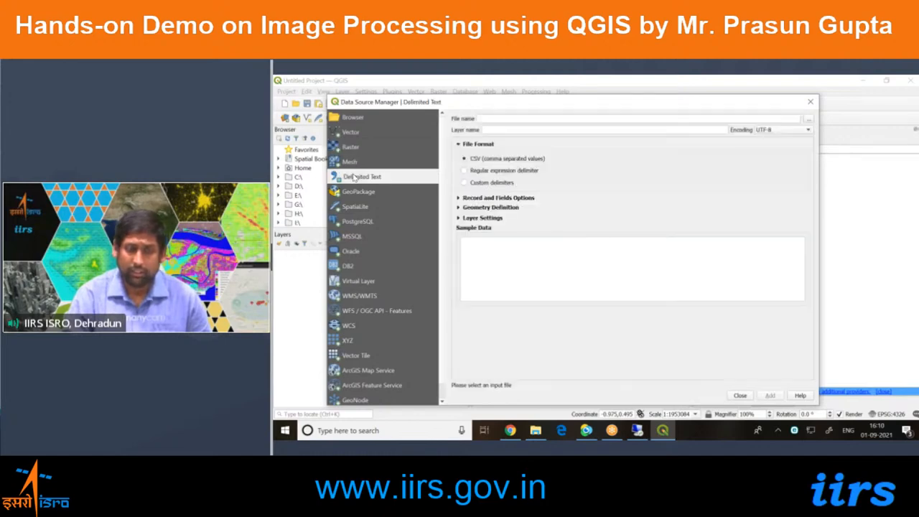
{"action": "left_click", "coordinate": [365, 225]}
{"action": "left_click", "coordinate": [353, 252]}
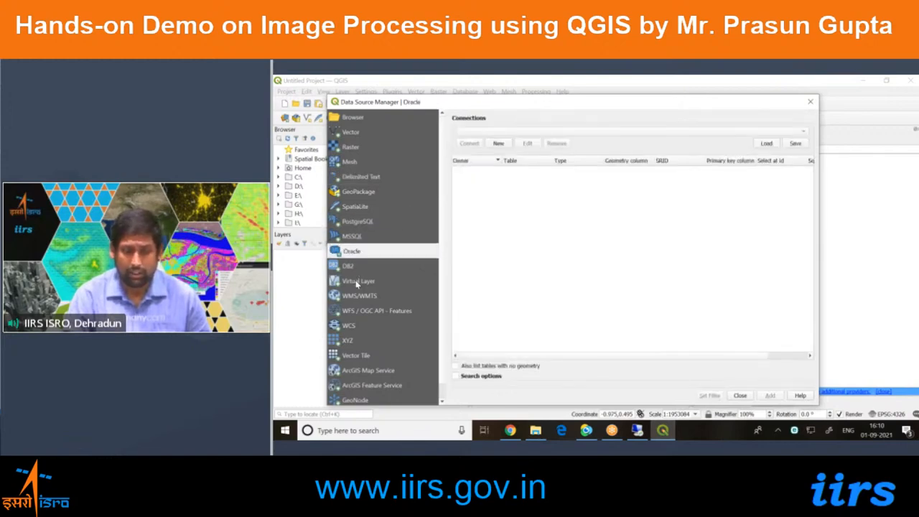
Review the WMS/WMTS, Vector and Raster source options, make the Data Source Manager smaller and close it.
{"action": "scroll", "coordinate": [357, 273], "scroll_direction": "down", "scroll_amount": 1}
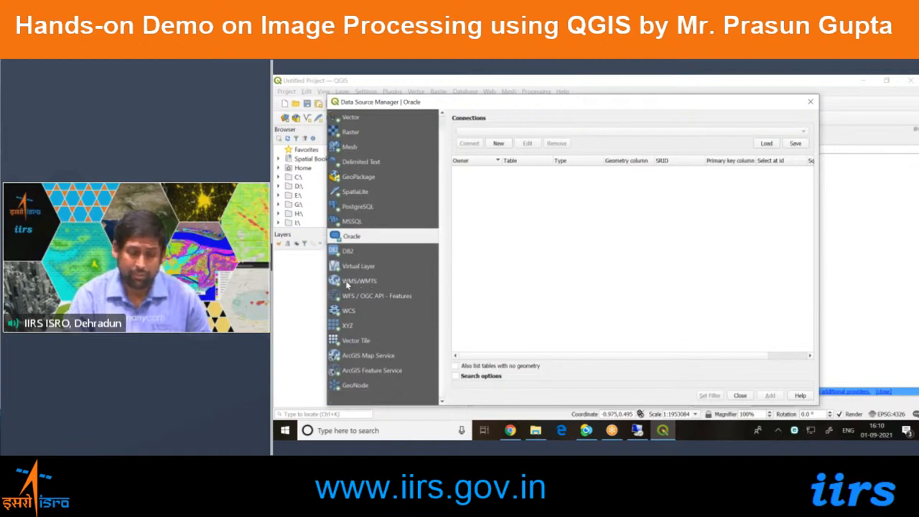
{"action": "left_click", "coordinate": [352, 282]}
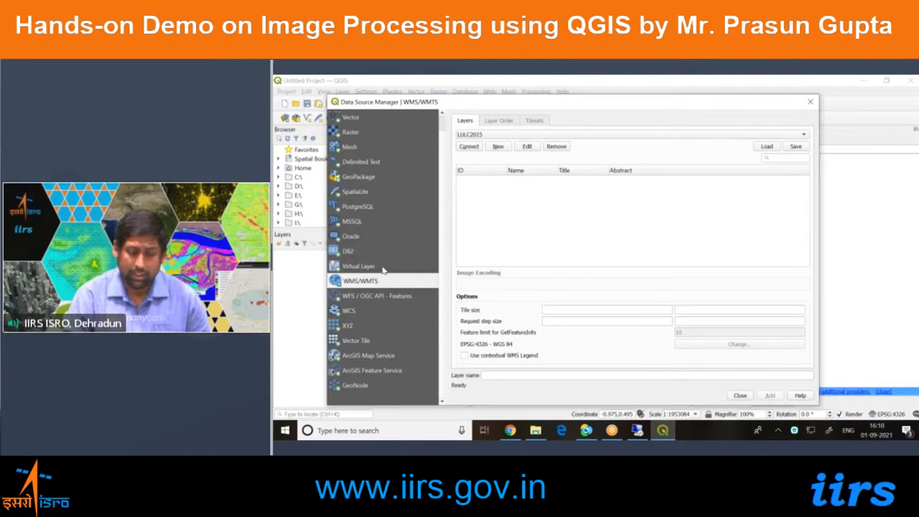
{"action": "scroll", "coordinate": [383, 269], "scroll_direction": "up", "scroll_amount": 1}
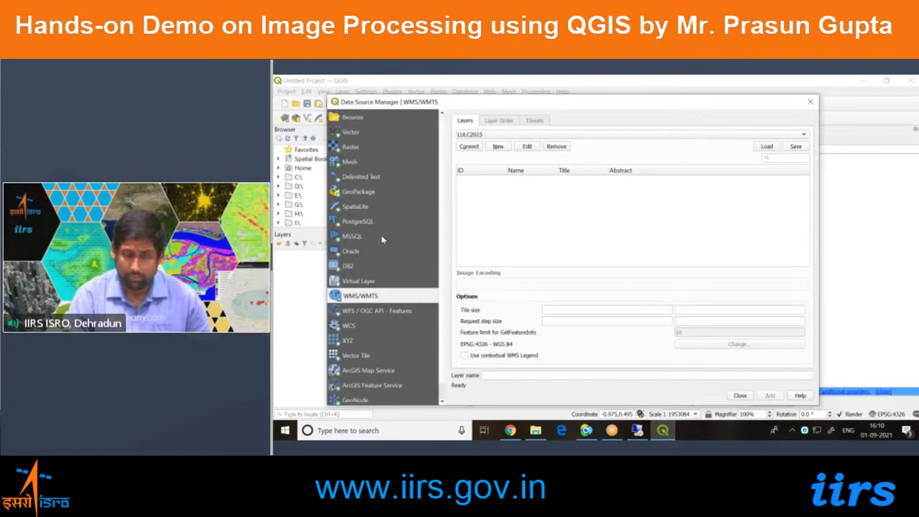
{"action": "left_click", "coordinate": [374, 144]}
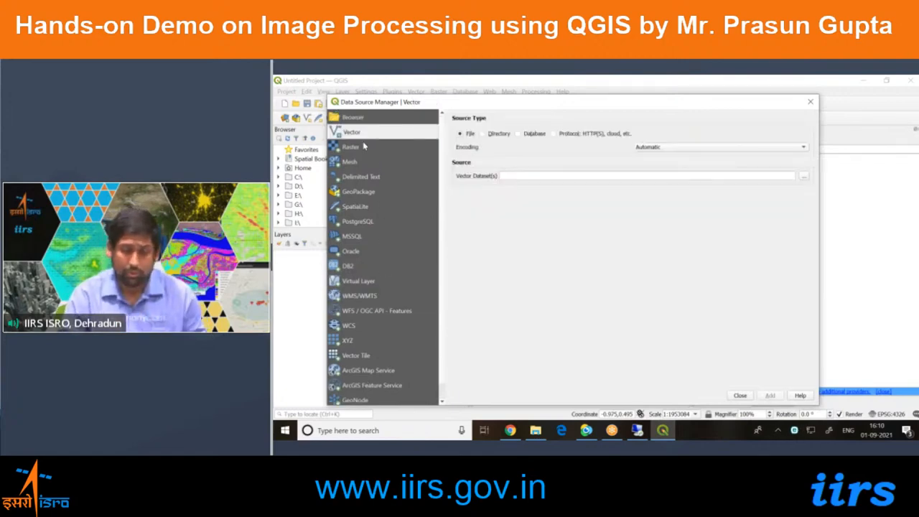
{"action": "left_click_drag", "start_coordinate": [402, 105], "coordinate": [401, 127]}
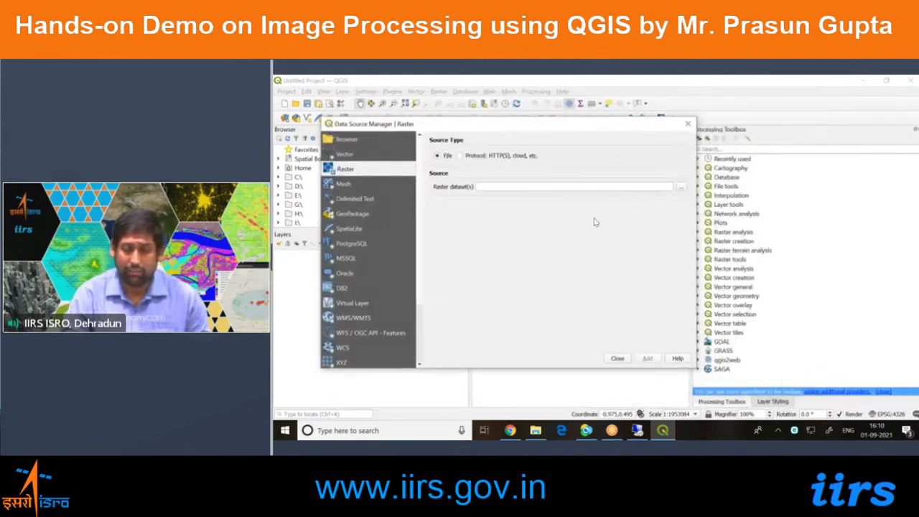
{"action": "left_click", "coordinate": [745, 122]}
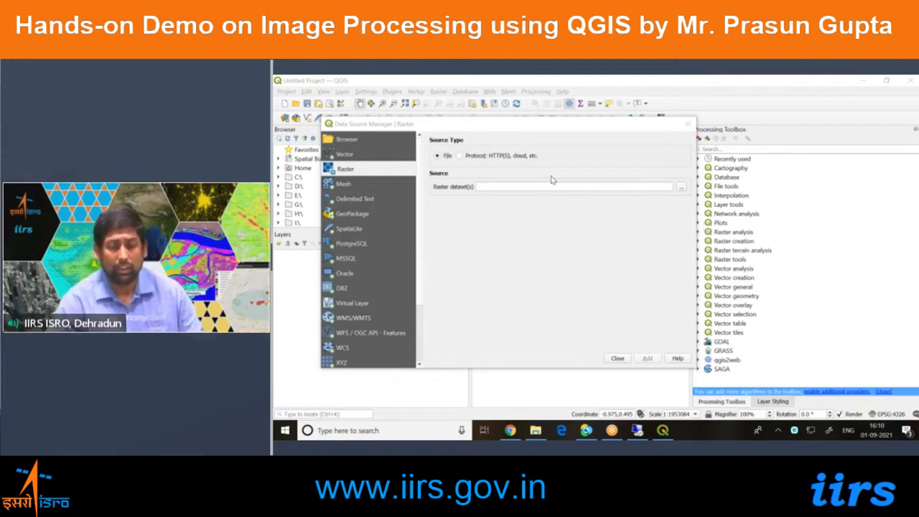
{"action": "left_click", "coordinate": [687, 128]}
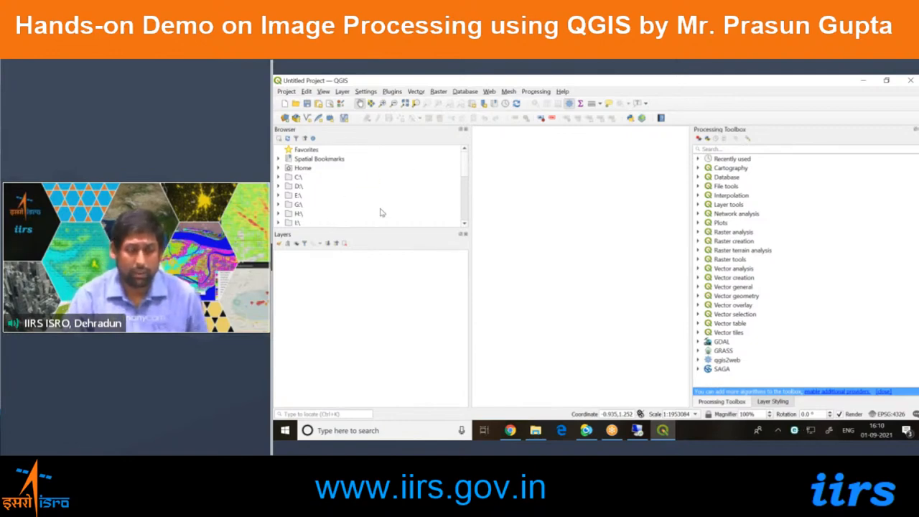
Locate L3-DDN-05Apr19-BAND2.tif in the Data folder on drive D and check the raster dataset source dialog.
{"action": "left_click", "coordinate": [278, 186]}
{"action": "scroll", "coordinate": [294, 176], "scroll_direction": "down", "scroll_amount": 3}
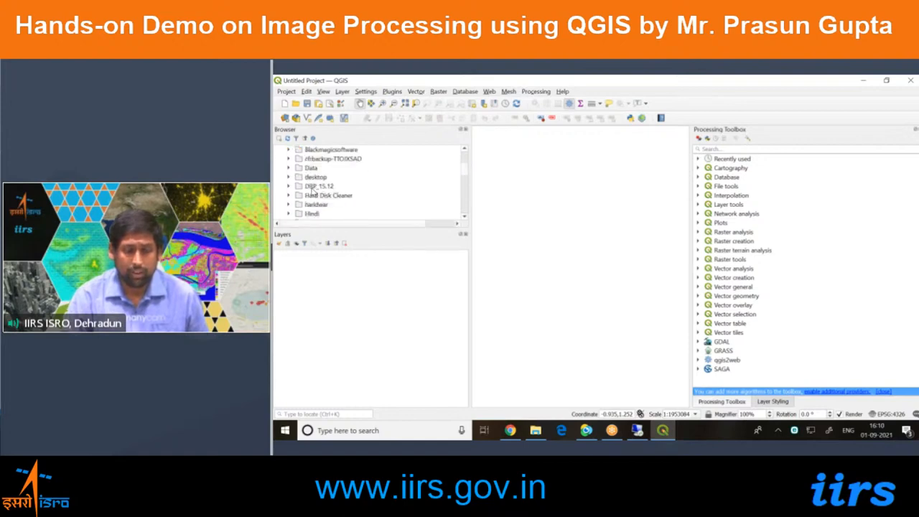
{"action": "left_click", "coordinate": [290, 170]}
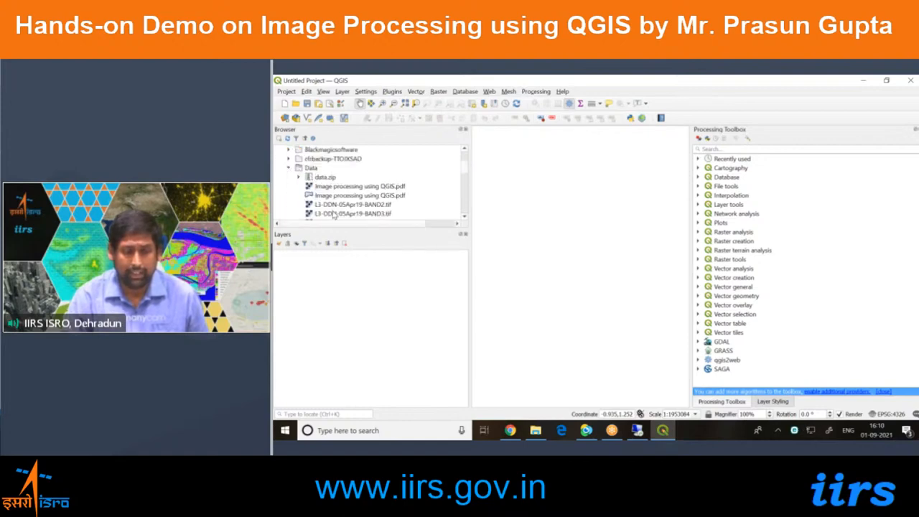
{"action": "left_click", "coordinate": [353, 206]}
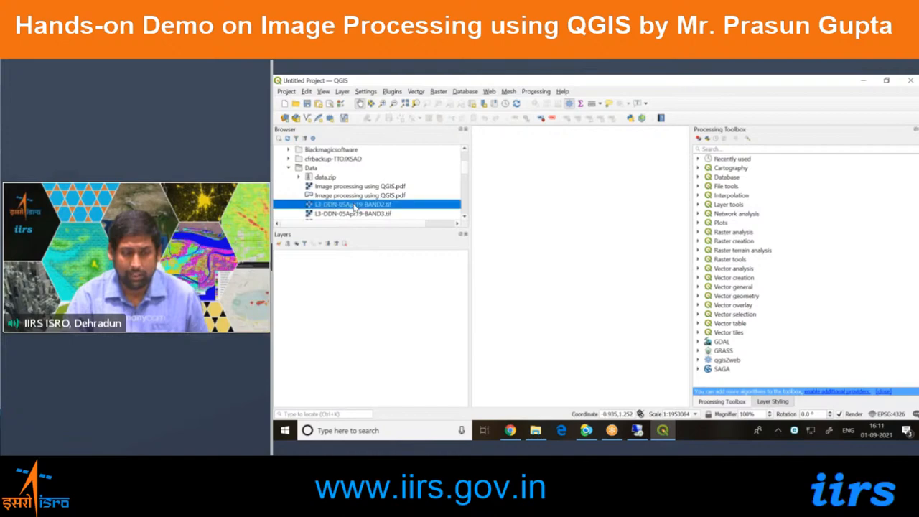
{"action": "left_click", "coordinate": [284, 118]}
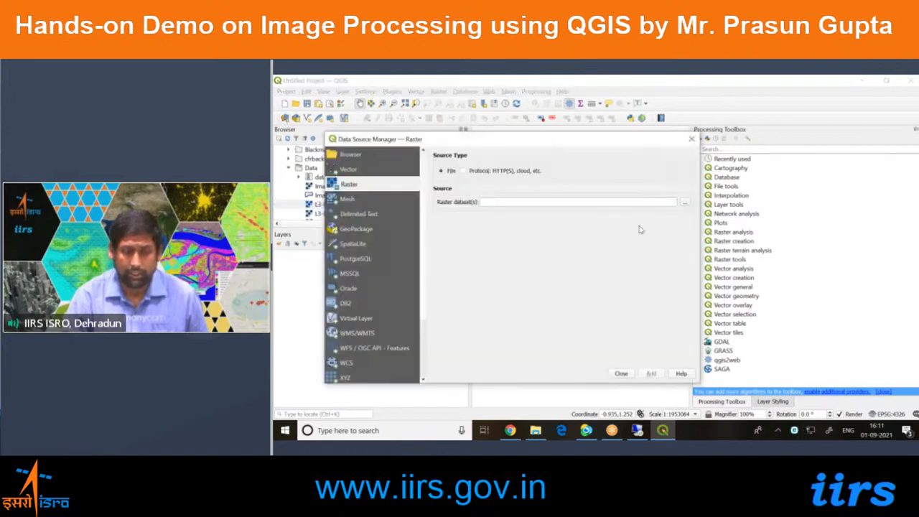
{"action": "left_click", "coordinate": [687, 205]}
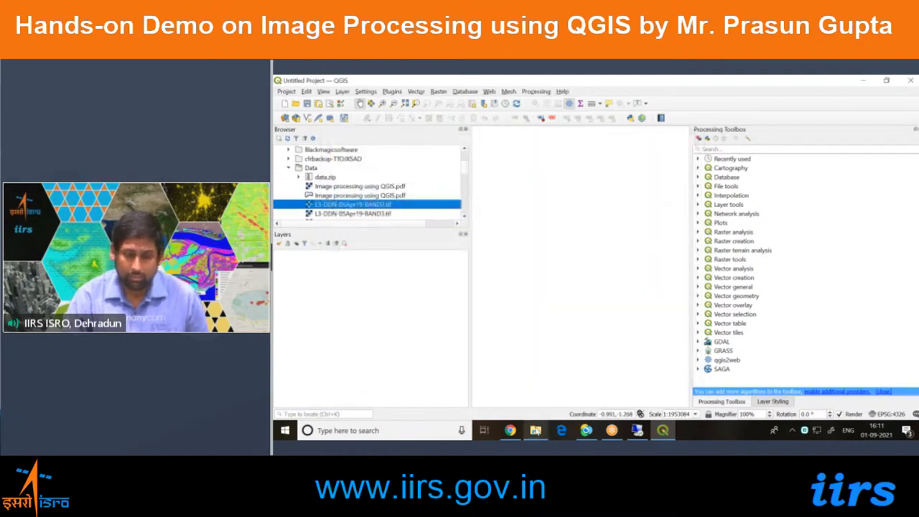
Switch to File Explorer, restore the Data folder window to a smaller size and add L3-DDN-05Apr19-BAND2 to the QGIS layers.
{"action": "mouse_move", "coordinate": [535, 430]}
{"action": "left_click", "coordinate": [534, 388]}
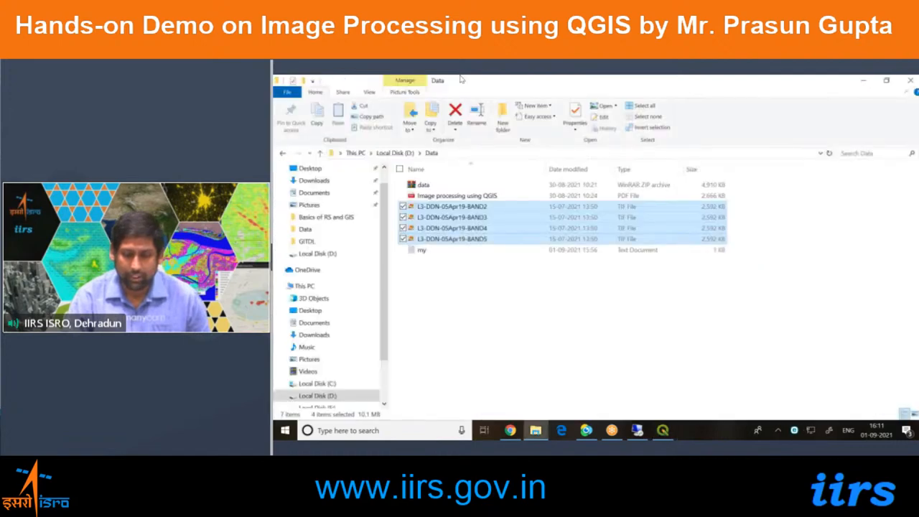
{"action": "double_click", "coordinate": [461, 85]}
{"action": "left_click", "coordinate": [597, 319]}
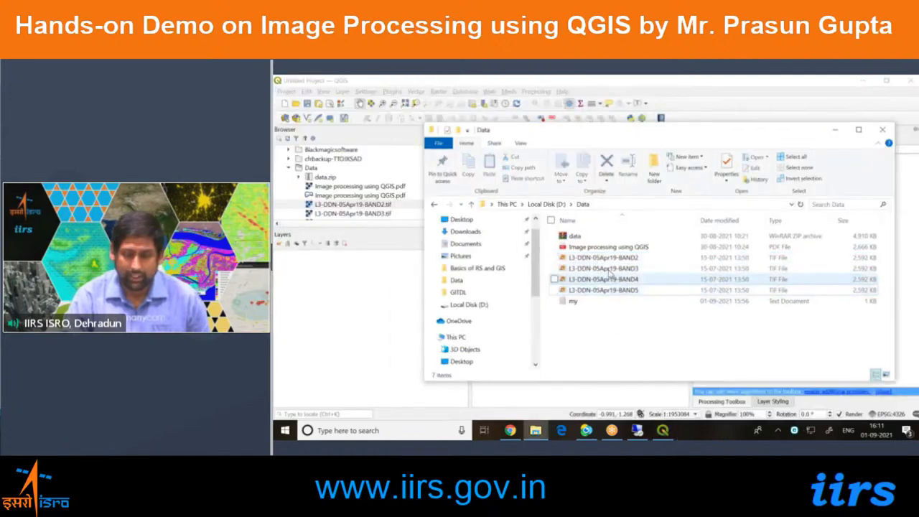
{"action": "left_click", "coordinate": [607, 260]}
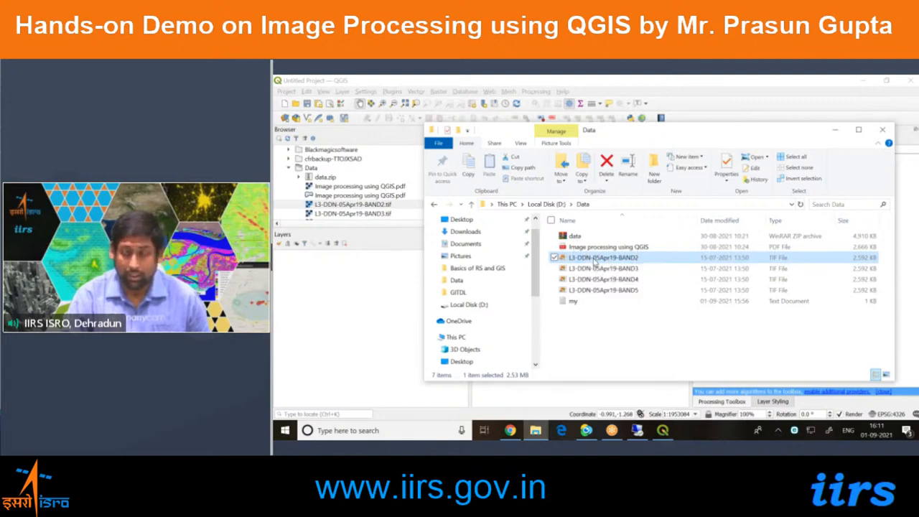
{"action": "left_click_drag", "start_coordinate": [594, 263], "coordinate": [352, 321]}
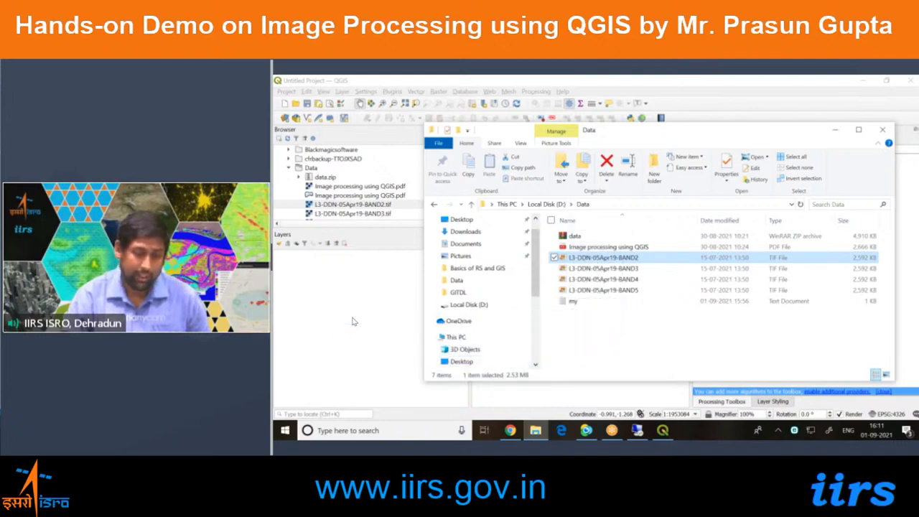
{"action": "left_click", "coordinate": [352, 321]}
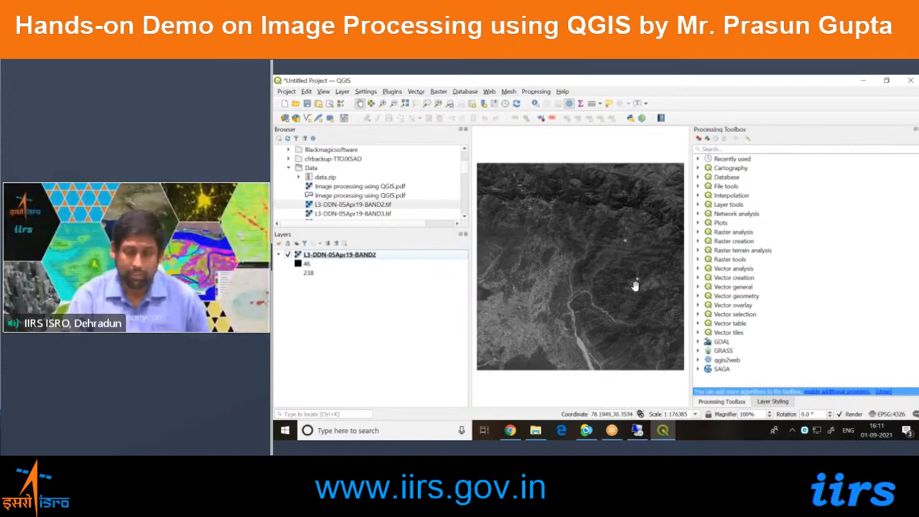
Add L3-DDN-05Apr19-BAND3 and L3-DDN-05Apr19-BAND4 from the Data folder in File Explorer to the QGIS layers.
{"action": "left_click", "coordinate": [561, 269]}
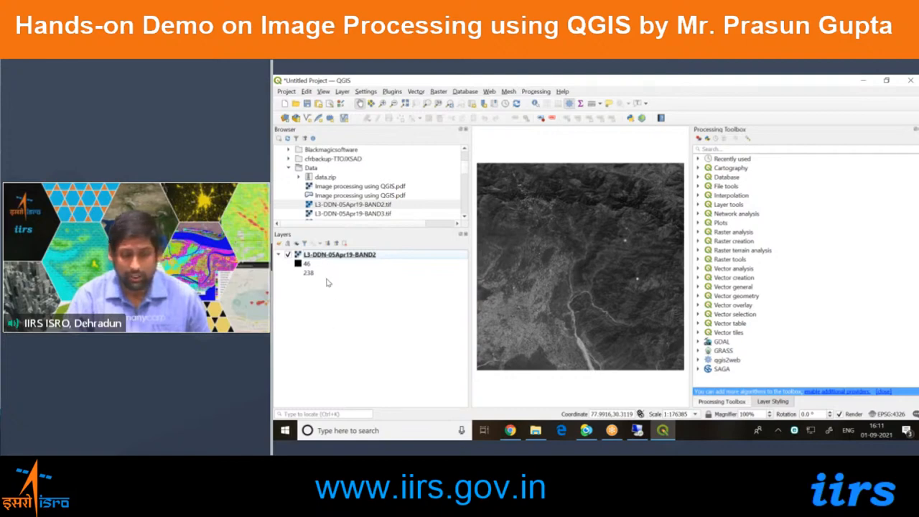
{"action": "left_click", "coordinate": [370, 259]}
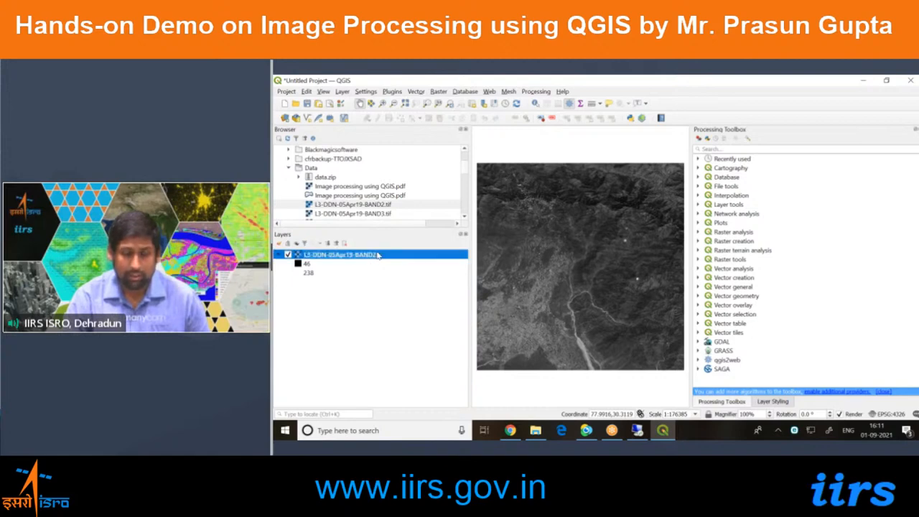
{"action": "key", "text": "alt+Tab"}
{"action": "left_click", "coordinate": [572, 271]}
{"action": "left_click_drag", "start_coordinate": [575, 273], "coordinate": [328, 318]}
{"action": "left_click", "coordinate": [331, 324]}
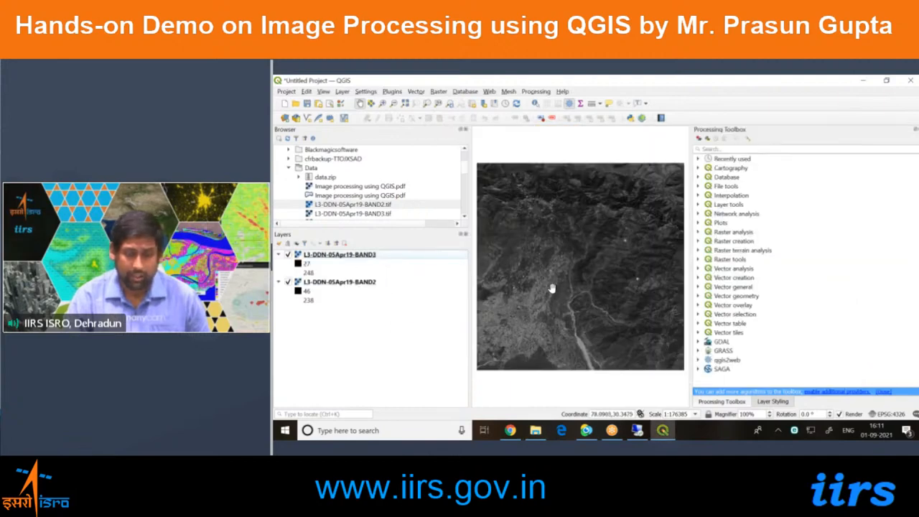
{"action": "key", "text": "alt+Tab"}
{"action": "left_click_drag", "start_coordinate": [593, 282], "coordinate": [348, 364]}
{"action": "left_click", "coordinate": [350, 366]}
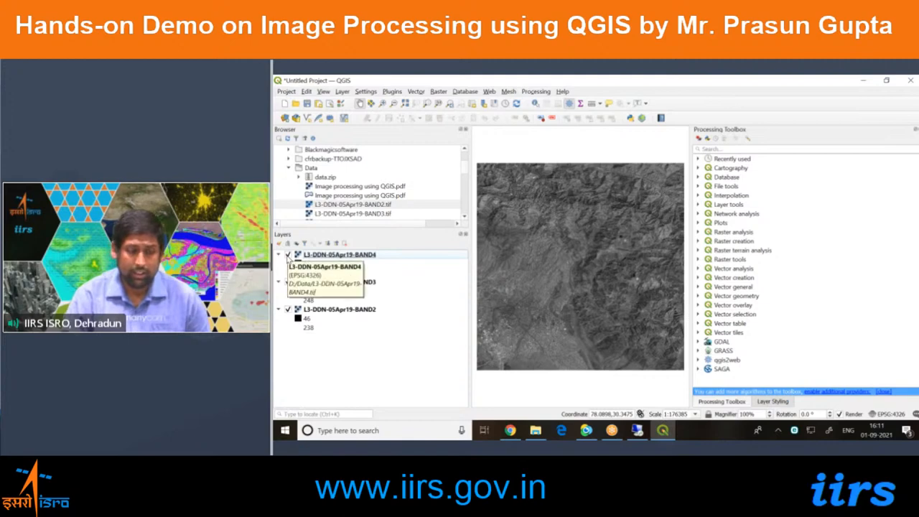
Compare the three bands by switching their visibility one at a time, ending with BAND4, BAND3 and BAND2 all hidden.
{"action": "left_click", "coordinate": [288, 255]}
{"action": "left_click", "coordinate": [288, 282]}
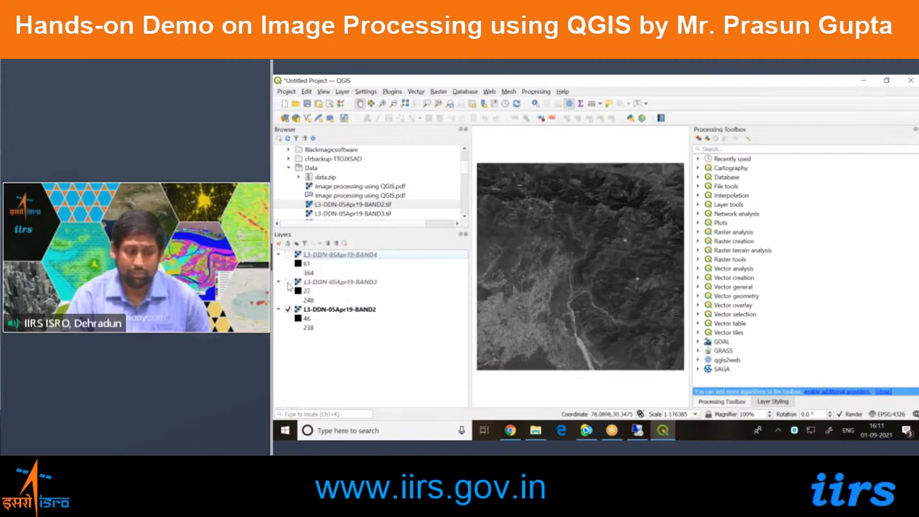
{"action": "left_click", "coordinate": [288, 282]}
{"action": "left_click", "coordinate": [287, 309]}
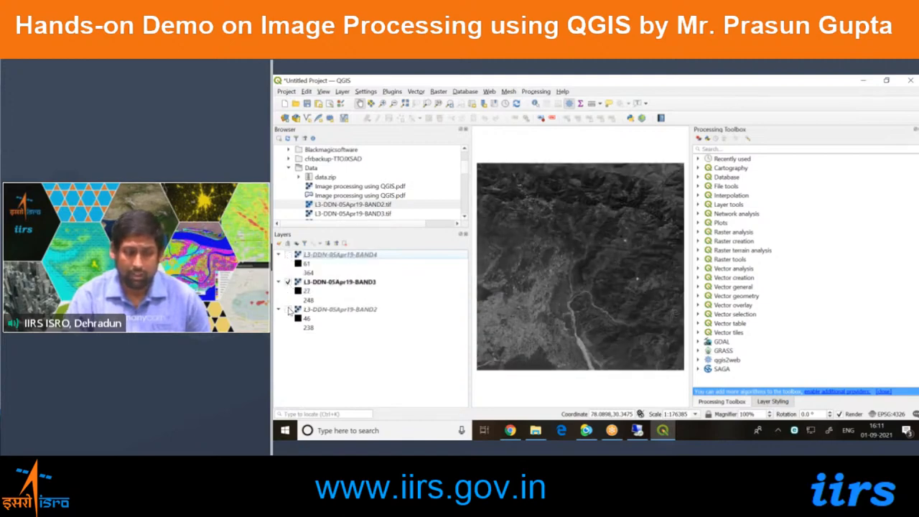
{"action": "left_click", "coordinate": [288, 282]}
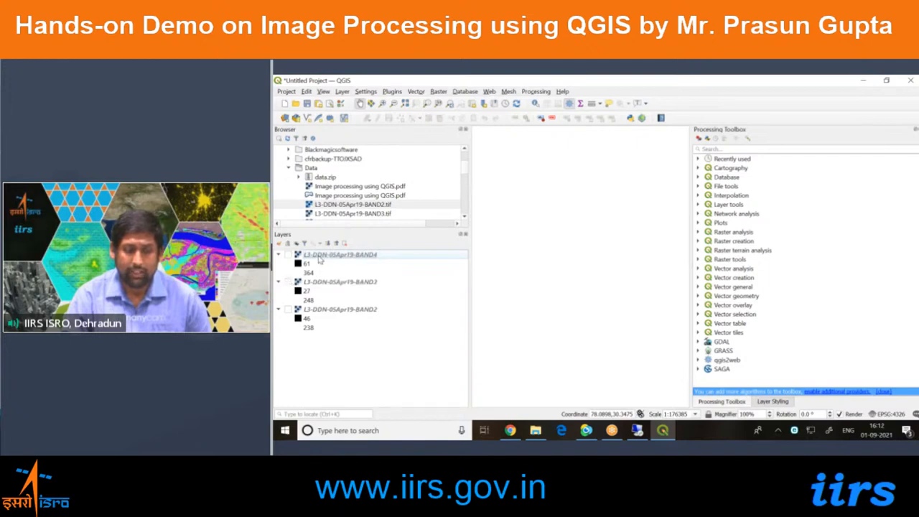
Show all three band layers again and try moving BAND3 above BAND4 before restoring the original layer order.
{"action": "left_click", "coordinate": [319, 257]}
{"action": "left_click", "coordinate": [320, 282]}
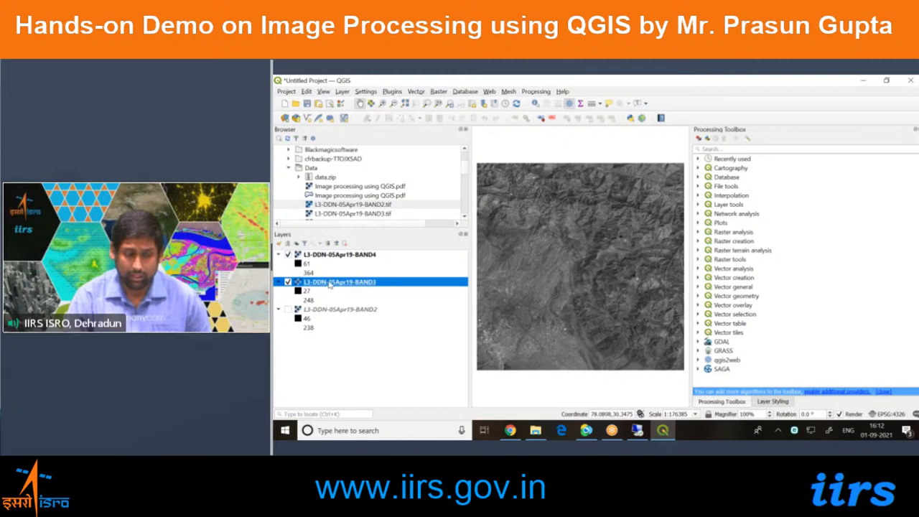
{"action": "left_click_drag", "start_coordinate": [357, 284], "coordinate": [339, 255]}
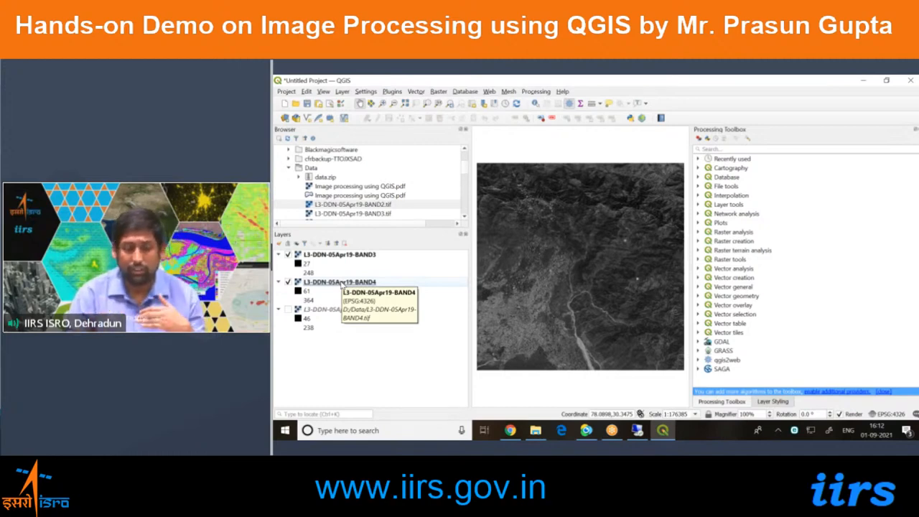
{"action": "left_click_drag", "start_coordinate": [350, 258], "coordinate": [354, 282]}
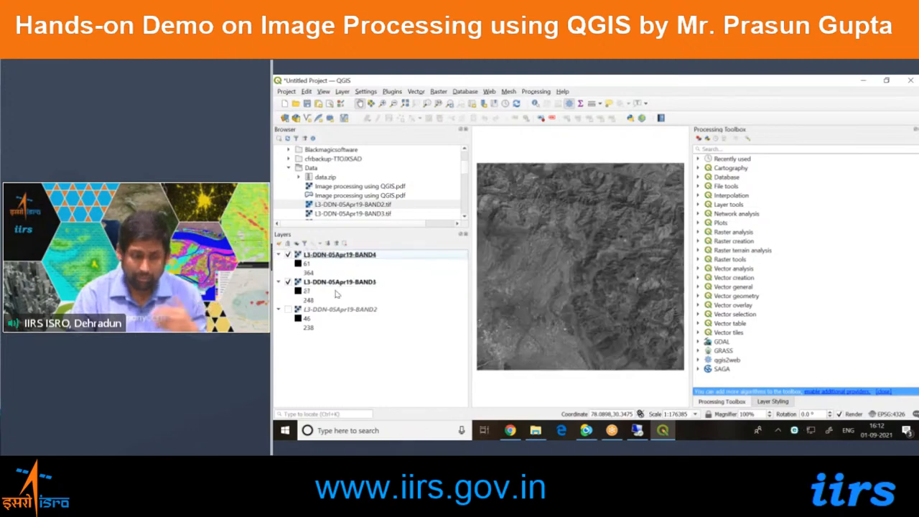
{"action": "left_click", "coordinate": [288, 309]}
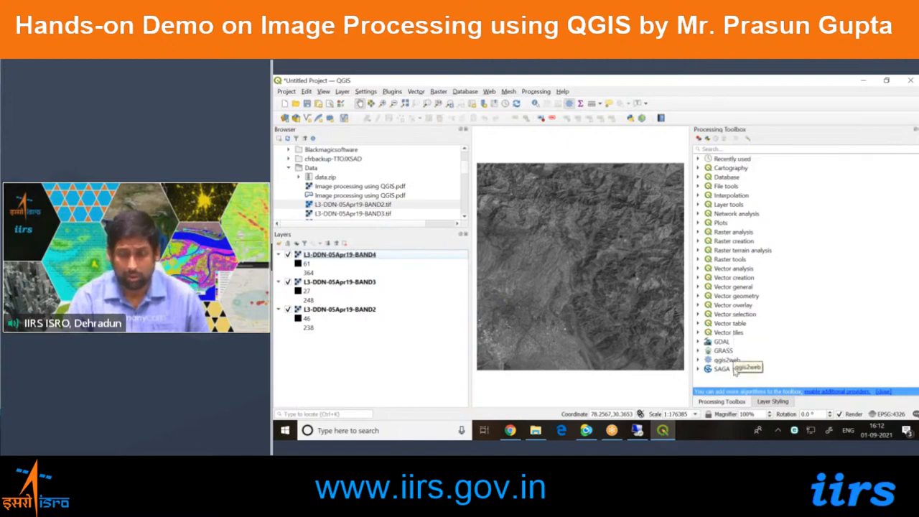
Display the Layer Styling panel for BAND4, narrow the Layers panel and close the Browser panel.
{"action": "left_click", "coordinate": [771, 402]}
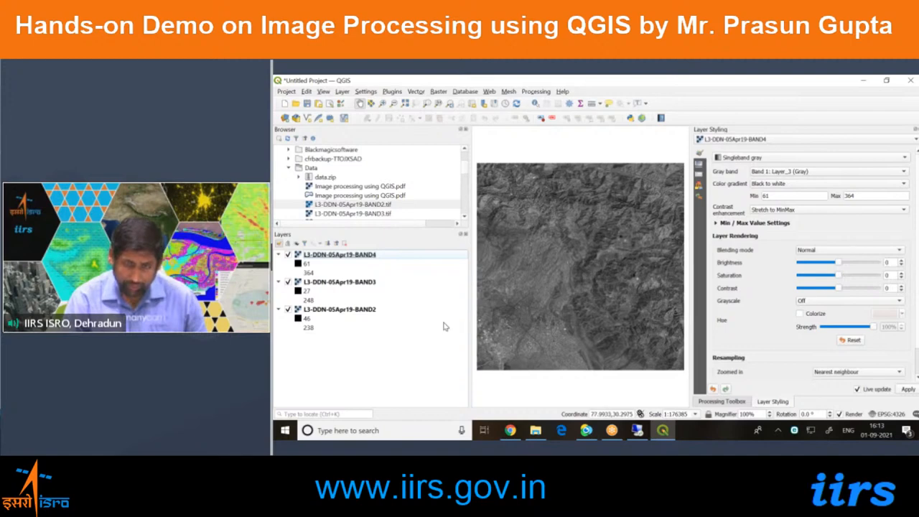
{"action": "left_click_drag", "start_coordinate": [470, 313], "coordinate": [421, 303]}
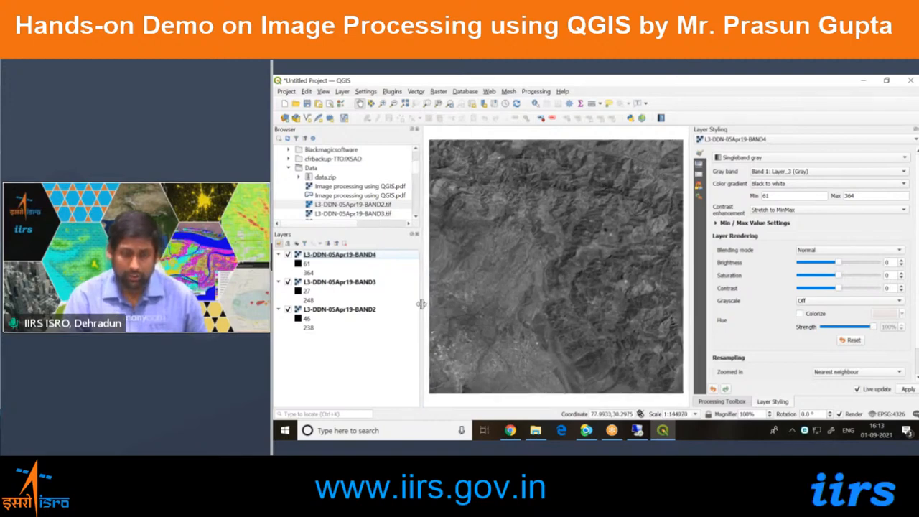
{"action": "left_click", "coordinate": [414, 130]}
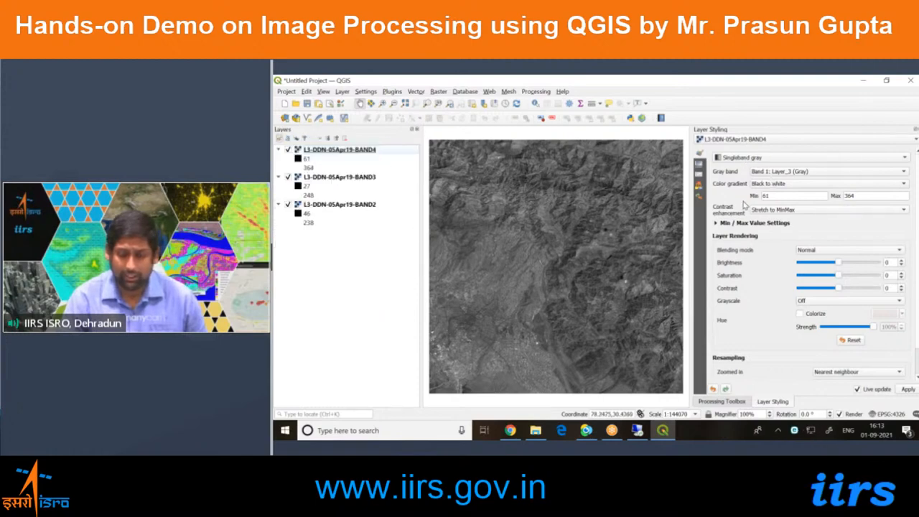
Look over the Processing Toolbox, the Layer Styling panel and the list of panels that can be shown.
{"action": "left_click", "coordinate": [721, 401]}
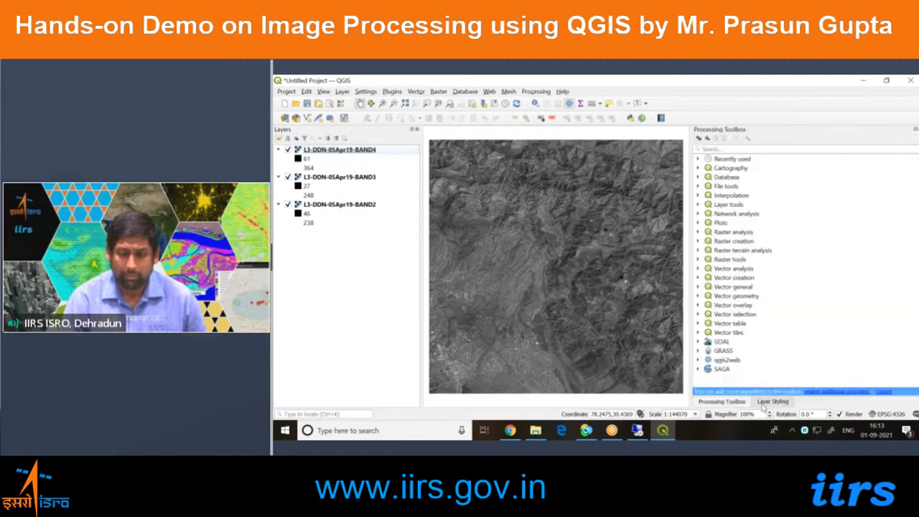
{"action": "left_click", "coordinate": [778, 402]}
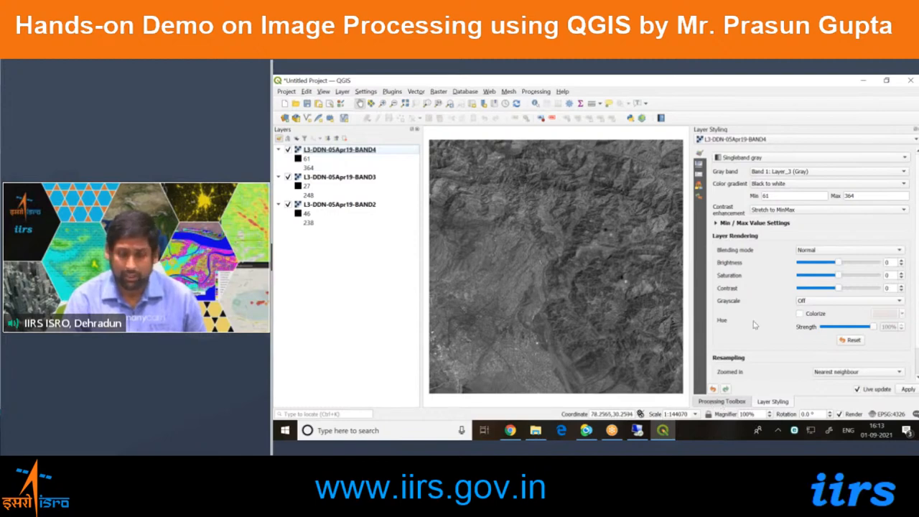
{"action": "left_click", "coordinate": [719, 402]}
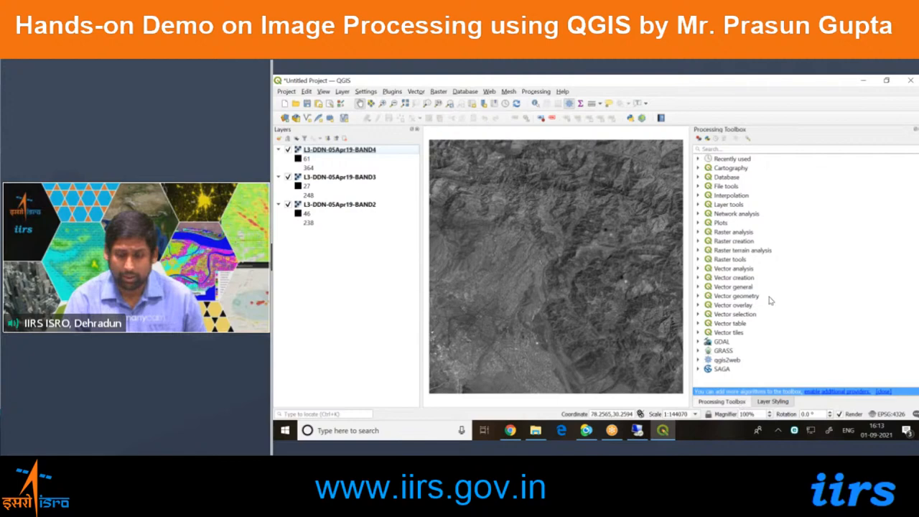
{"action": "left_click", "coordinate": [323, 93]}
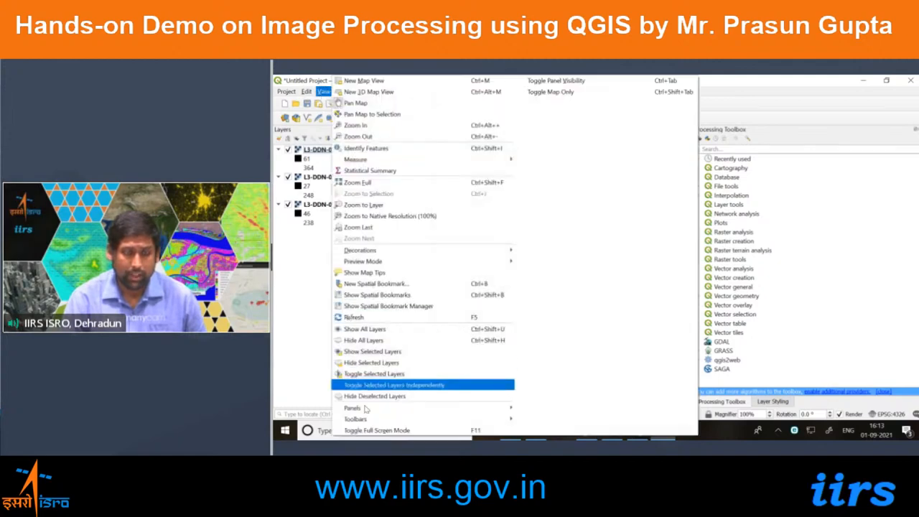
{"action": "mouse_move", "coordinate": [352, 409]}
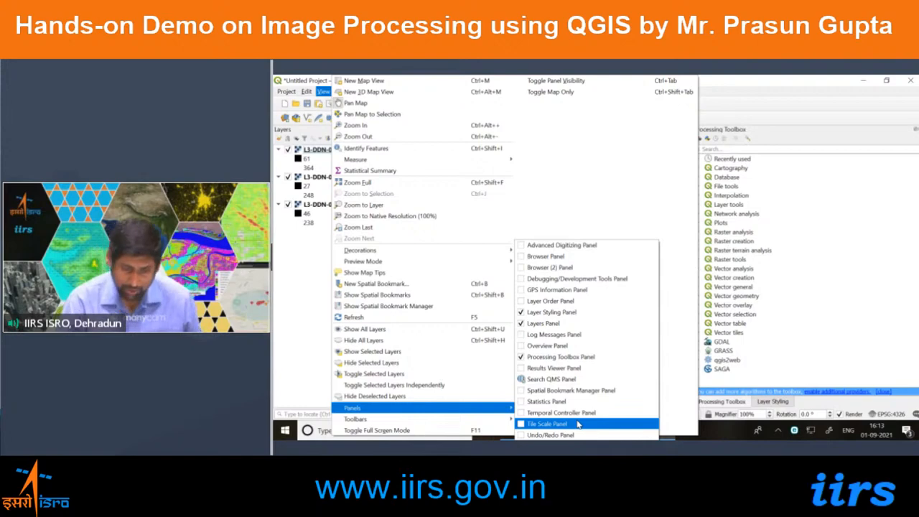
{"action": "left_click", "coordinate": [786, 369]}
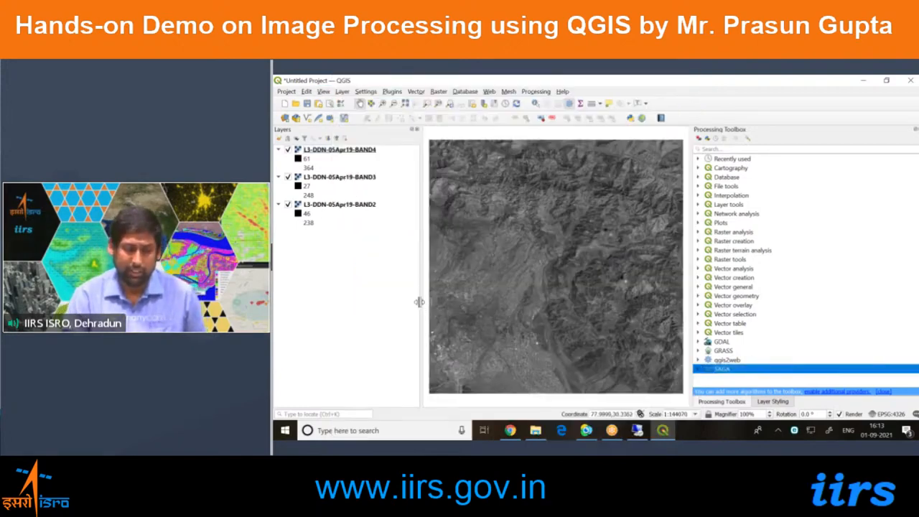
Widen the map view on both sides and hide BAND4 and BAND3 to examine only BAND2 up close.
{"action": "left_click_drag", "start_coordinate": [418, 301], "coordinate": [409, 301]}
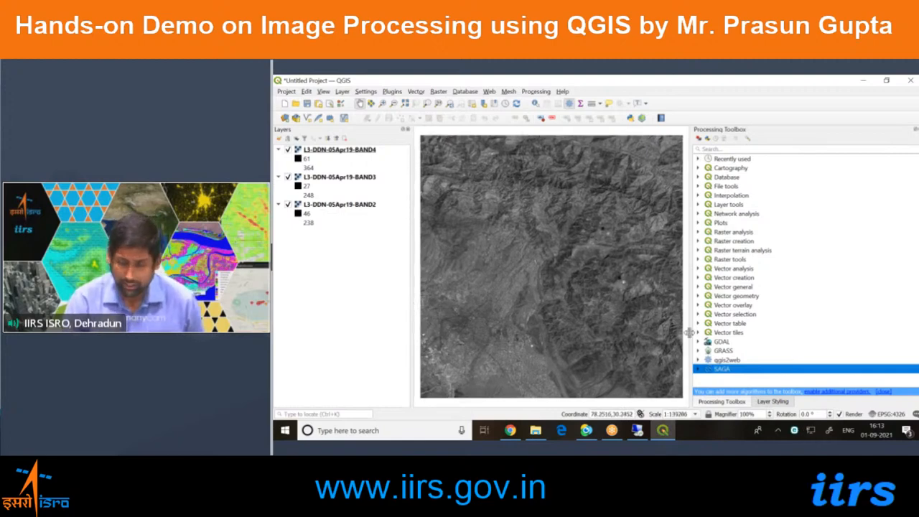
{"action": "left_click_drag", "start_coordinate": [689, 334], "coordinate": [702, 335]}
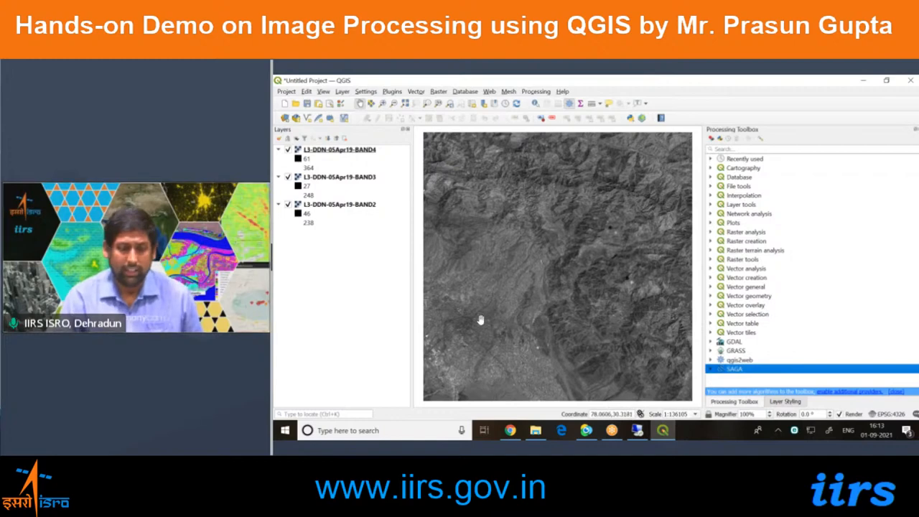
{"action": "left_click", "coordinate": [360, 152]}
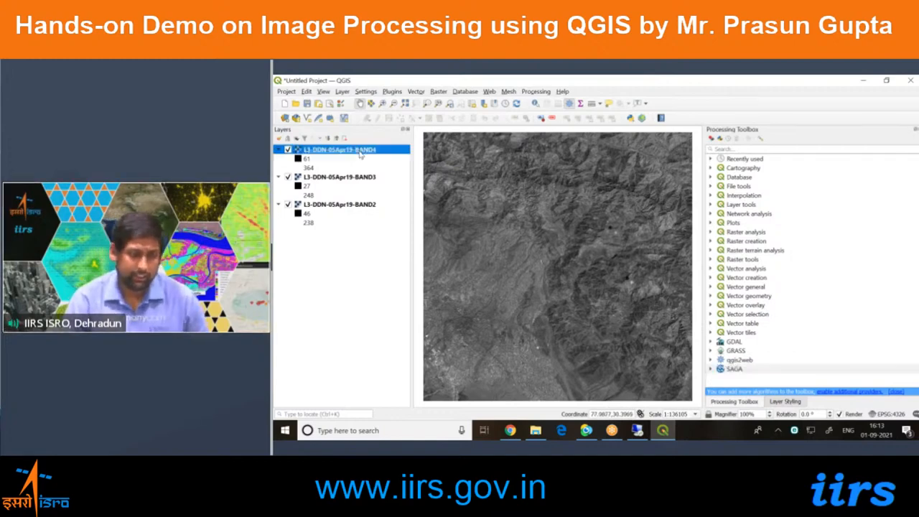
{"action": "key", "text": "space"}
{"action": "left_click", "coordinate": [363, 179]}
{"action": "key", "text": "space"}
{"action": "left_click", "coordinate": [362, 207]}
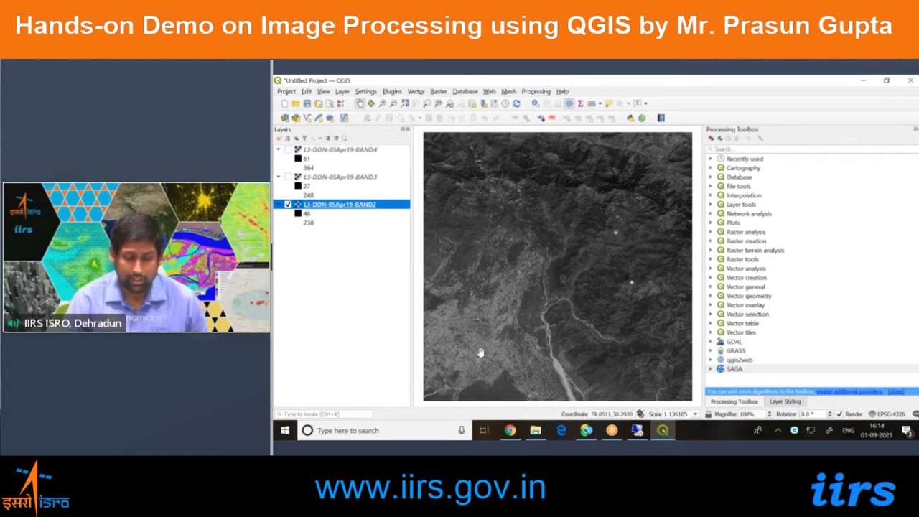
{"action": "scroll", "coordinate": [480, 353], "scroll_direction": "up", "scroll_amount": 2}
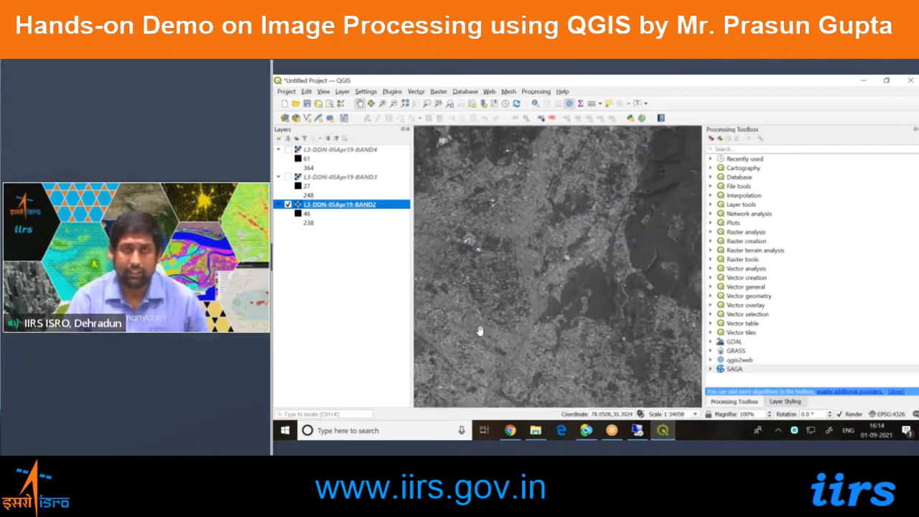
Open the layer properties of L3-DDN-05Apr19-BAND2, widen the dialog and examine its coordinate reference system and data type information.
{"action": "right_click", "coordinate": [391, 209]}
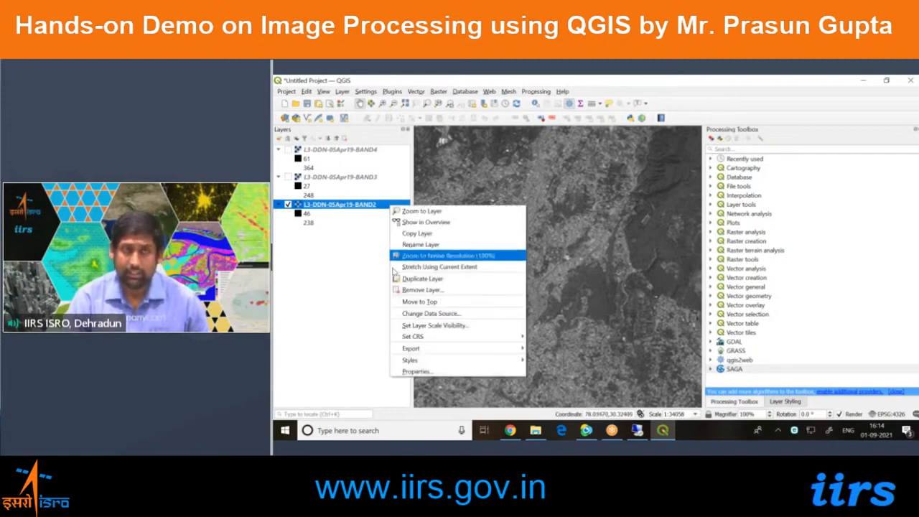
{"action": "left_click", "coordinate": [407, 372]}
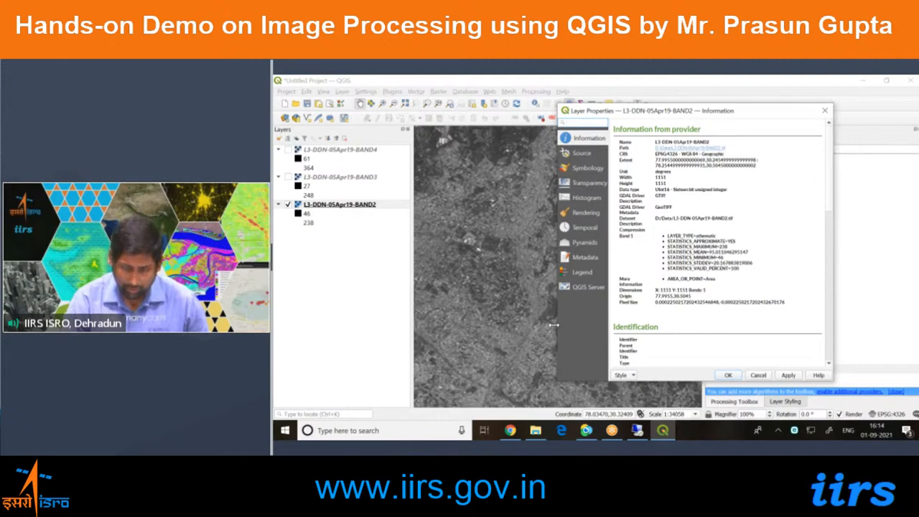
{"action": "left_click_drag", "start_coordinate": [553, 324], "coordinate": [462, 327]}
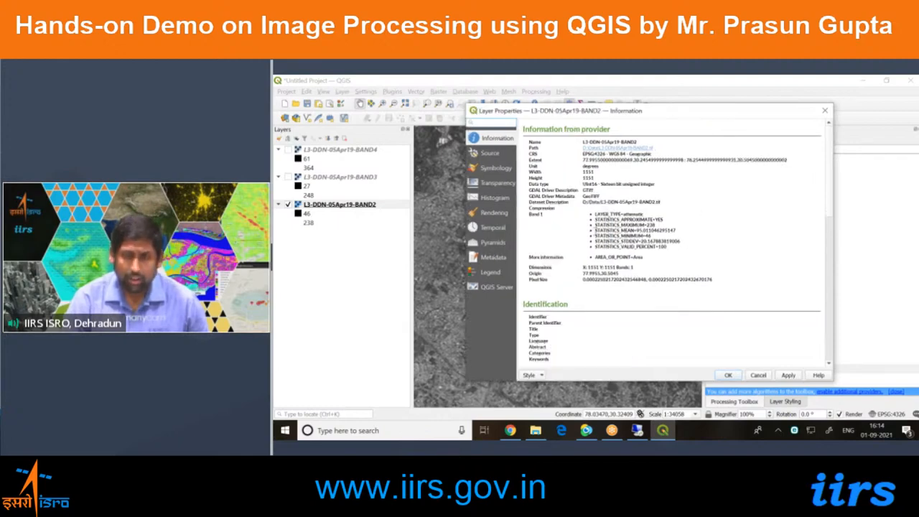
{"action": "left_click_drag", "start_coordinate": [594, 154], "coordinate": [606, 154]}
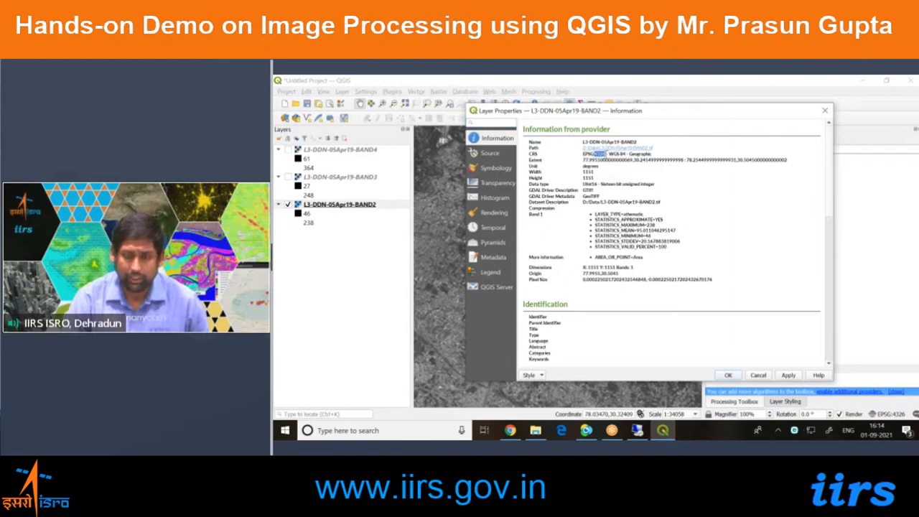
{"action": "left_click", "coordinate": [605, 155]}
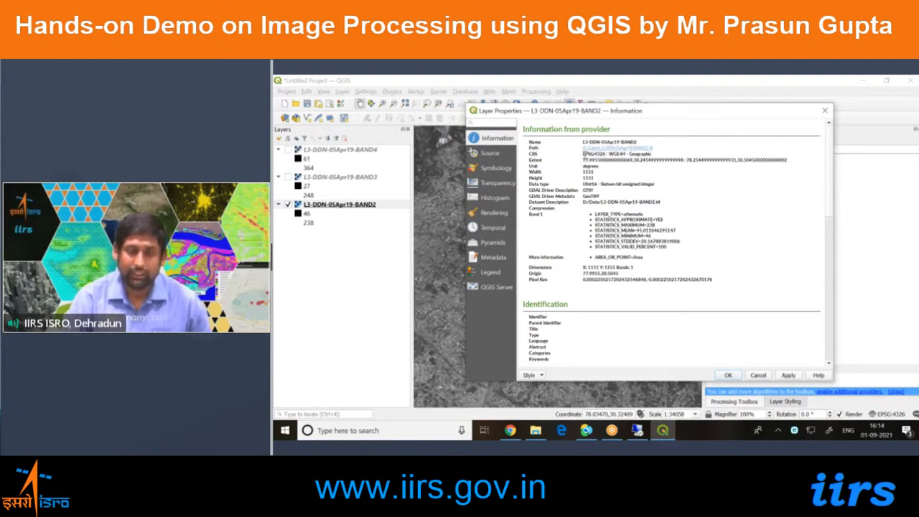
{"action": "left_click_drag", "start_coordinate": [583, 154], "coordinate": [606, 154]}
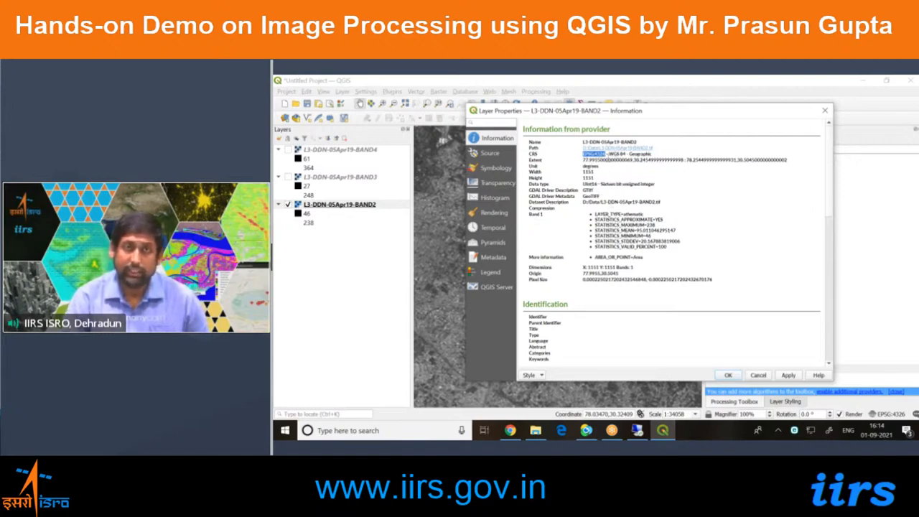
{"action": "left_click", "coordinate": [616, 185]}
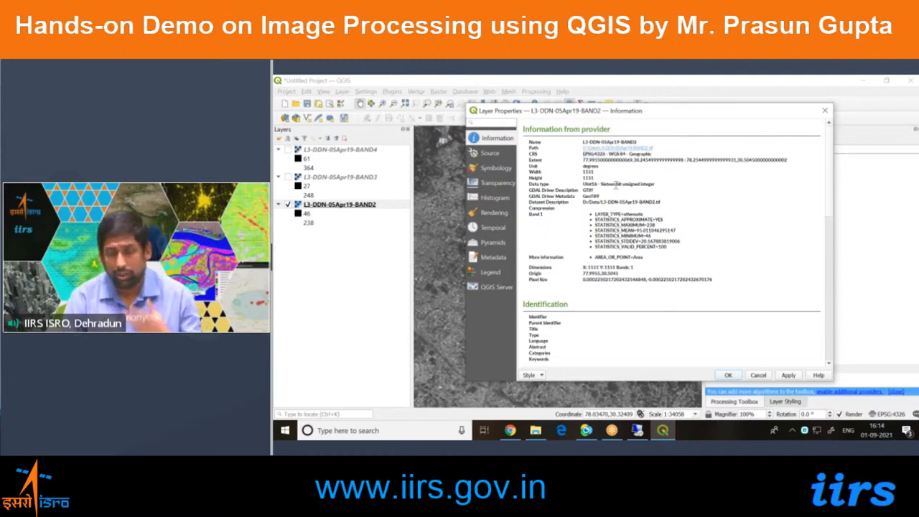
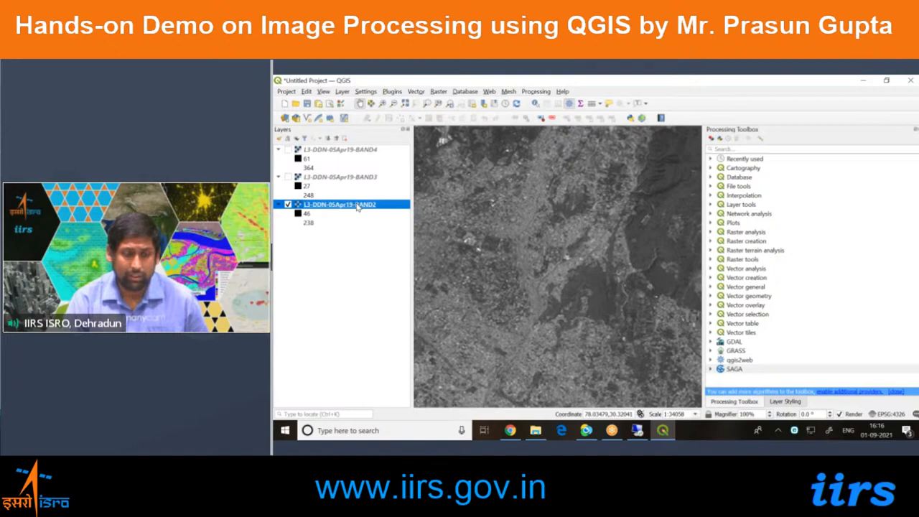
Open the layer properties of L3-DDN-05Apr19-BAND2, widen the section list and look through the Source, Transparency, Histogram and Rendering settings.
{"action": "left_click", "coordinate": [416, 370]}
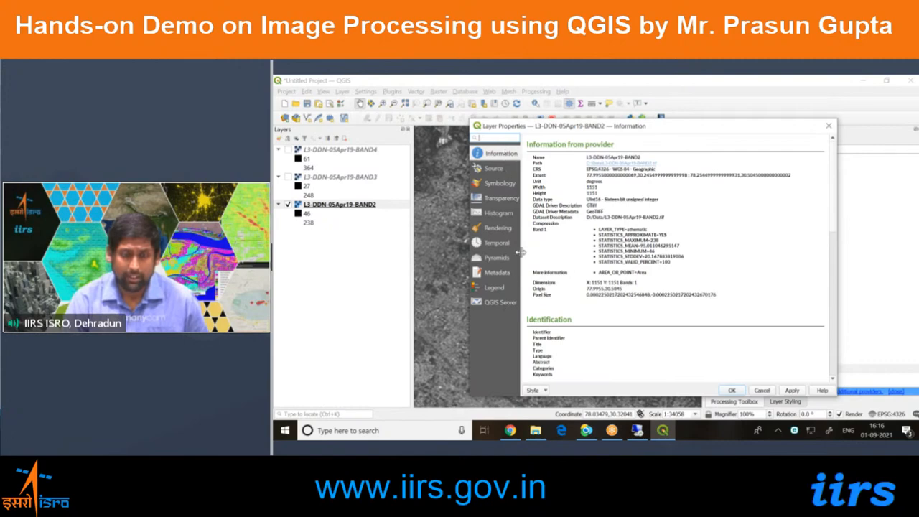
{"action": "left_click_drag", "start_coordinate": [518, 257], "coordinate": [564, 258]}
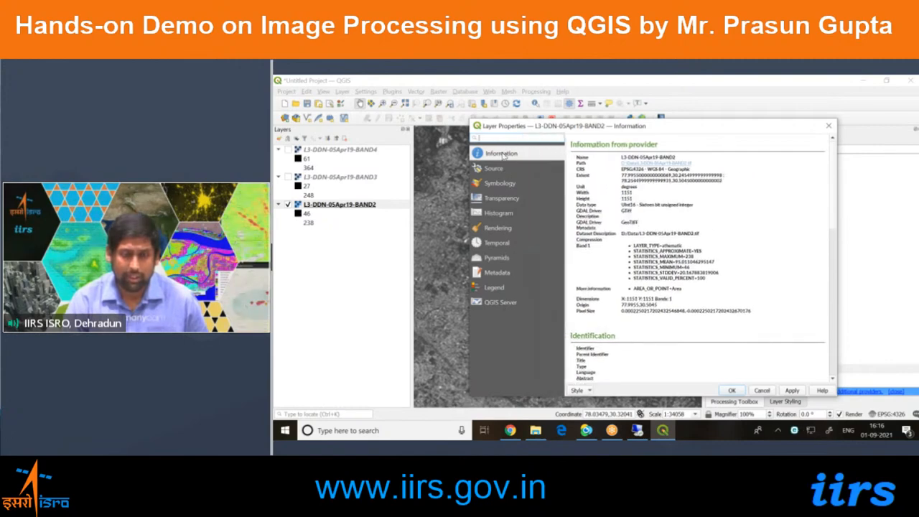
{"action": "left_click", "coordinate": [503, 169]}
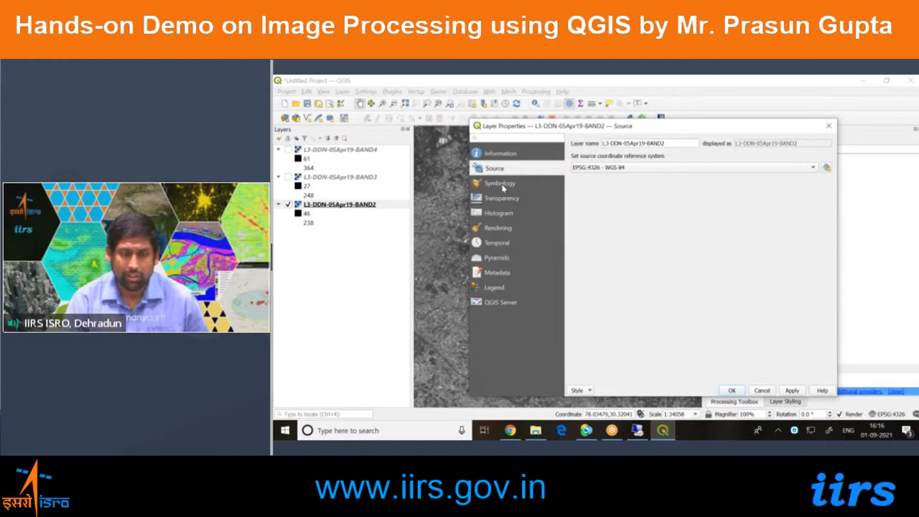
{"action": "left_click", "coordinate": [501, 198]}
{"action": "left_click", "coordinate": [499, 213]}
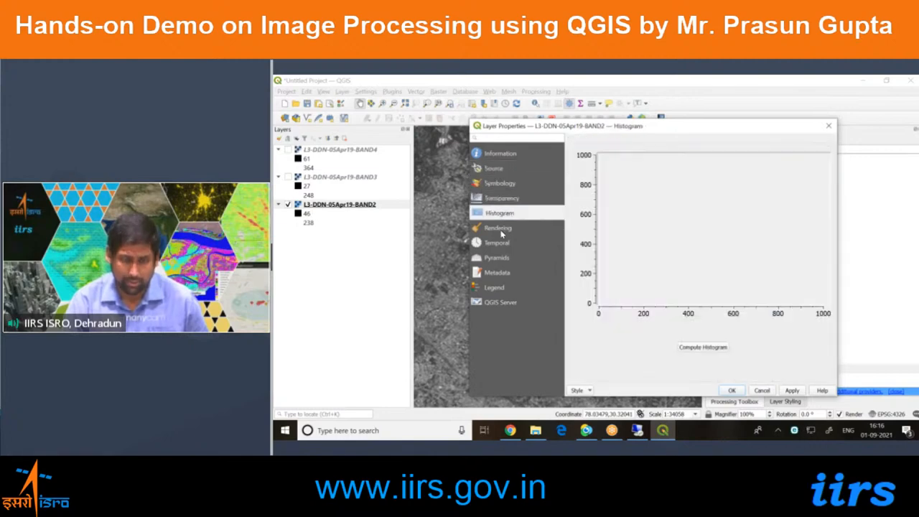
{"action": "left_click", "coordinate": [499, 228]}
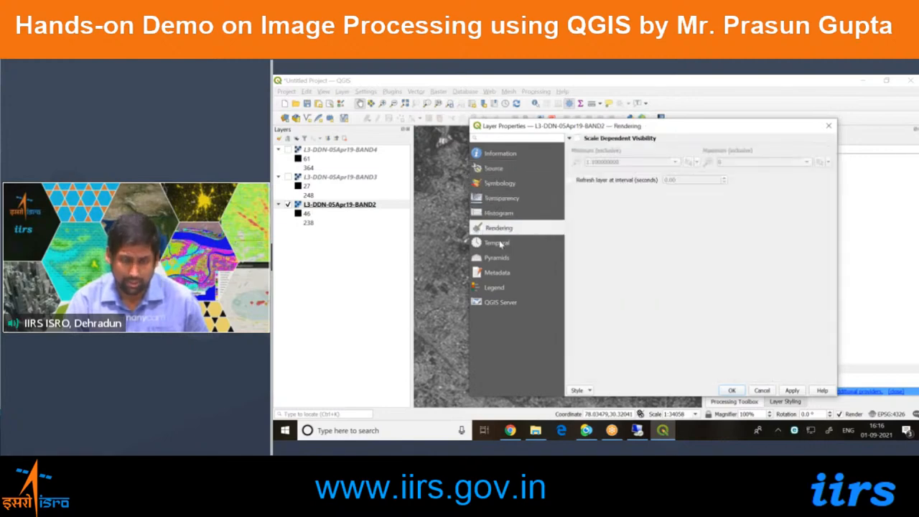
Review BAND2's provider information, including its statistics, dimensions, origin and pixel size, and close the layer properties.
{"action": "left_click", "coordinate": [502, 155]}
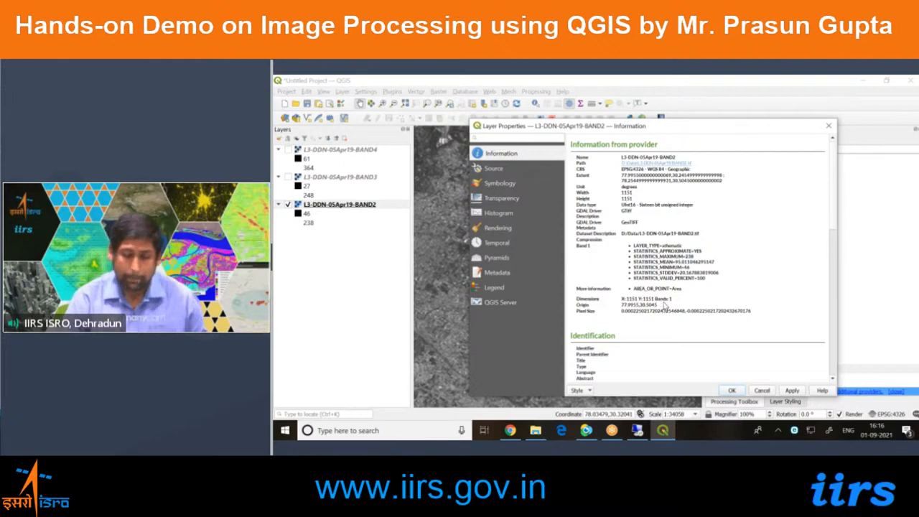
{"action": "scroll", "coordinate": [662, 314], "scroll_direction": "down", "scroll_amount": 1}
{"action": "scroll", "coordinate": [664, 306], "scroll_direction": "down", "scroll_amount": 1}
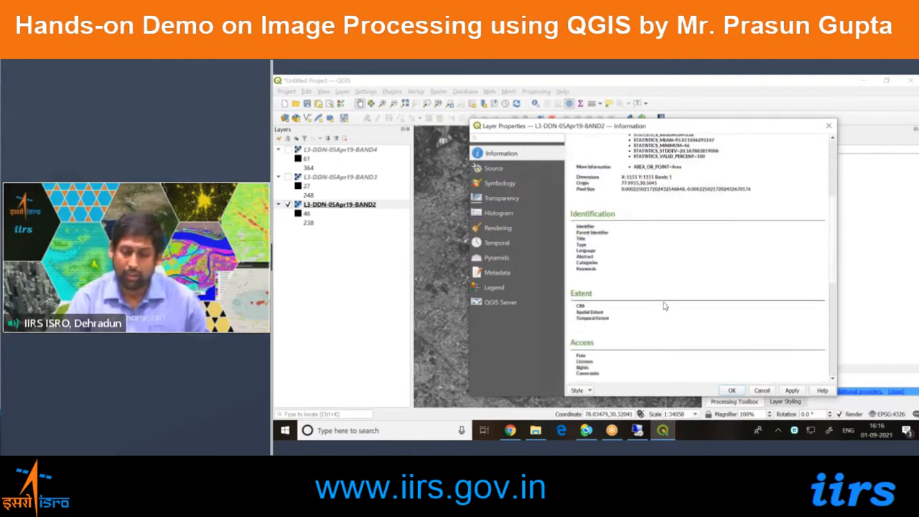
{"action": "scroll", "coordinate": [665, 303], "scroll_direction": "up", "scroll_amount": 3}
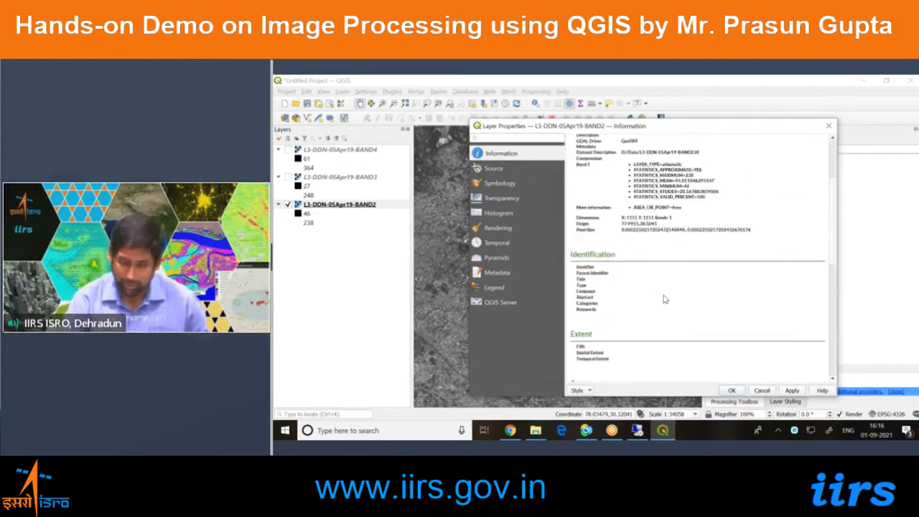
{"action": "left_click", "coordinate": [828, 128]}
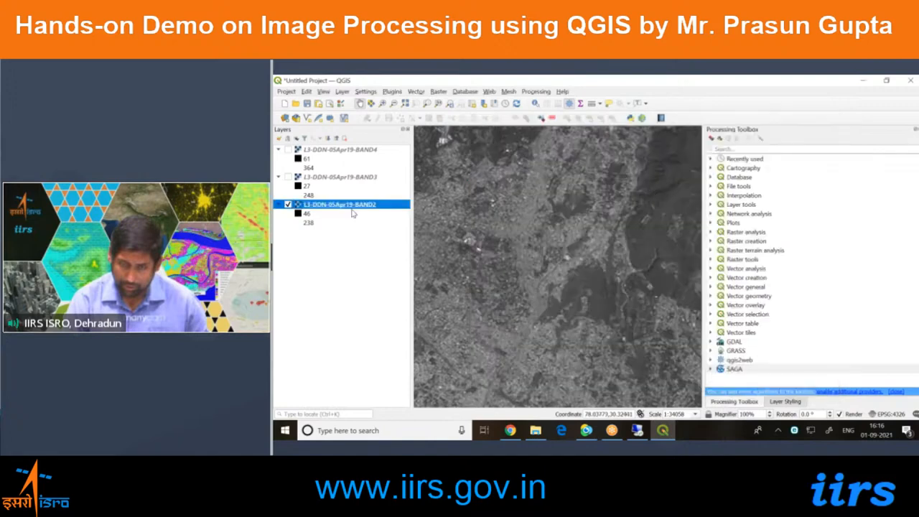
Zoom out from BAND2 and magnify the area around the river with the Zoom In tool to inspect it closely.
{"action": "right_click", "coordinate": [351, 208]}
{"action": "left_click", "coordinate": [548, 258]}
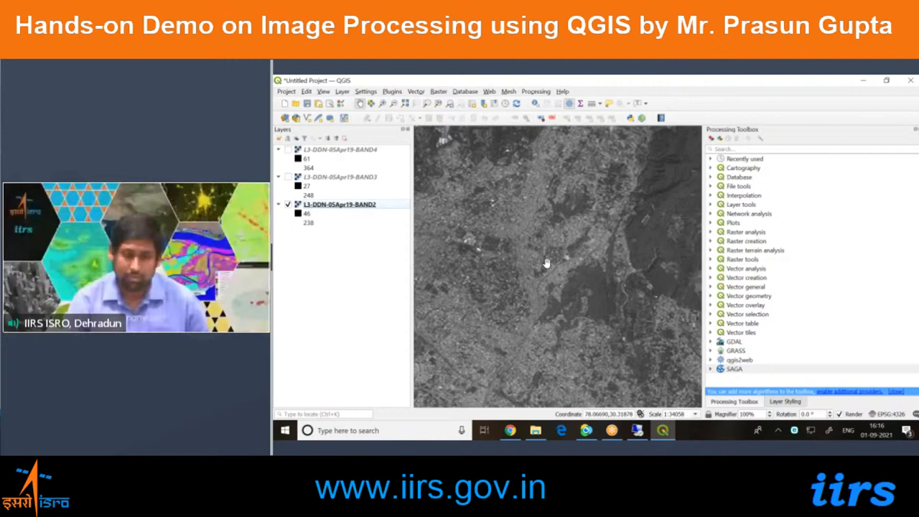
{"action": "scroll", "coordinate": [545, 263], "scroll_direction": "down", "scroll_amount": 2}
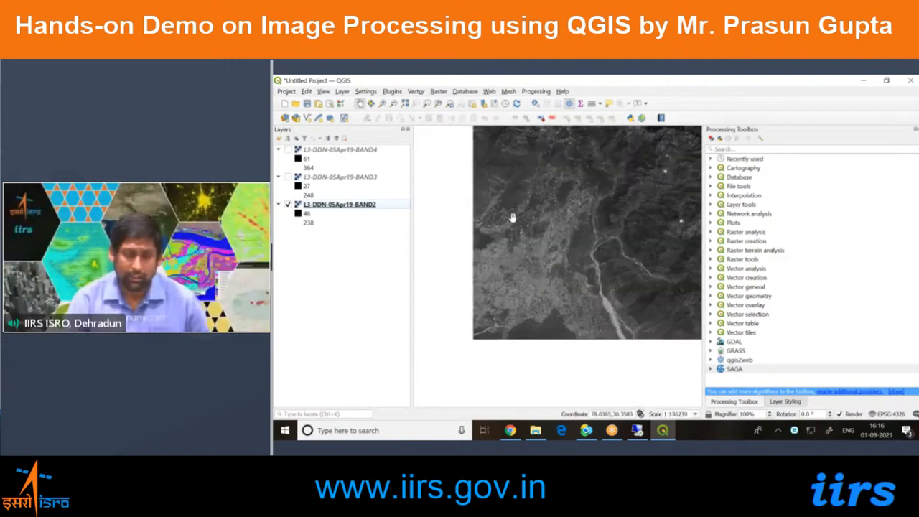
{"action": "left_click", "coordinate": [384, 104]}
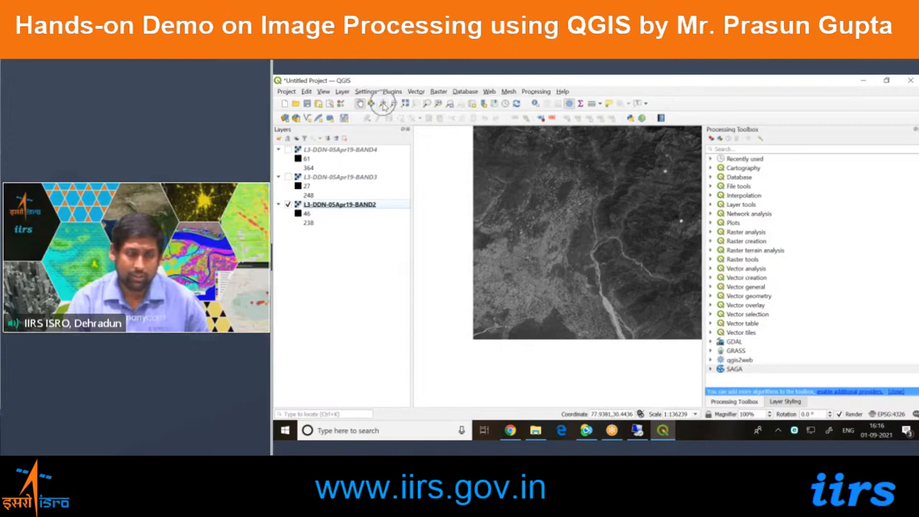
{"action": "left_click", "coordinate": [384, 105]}
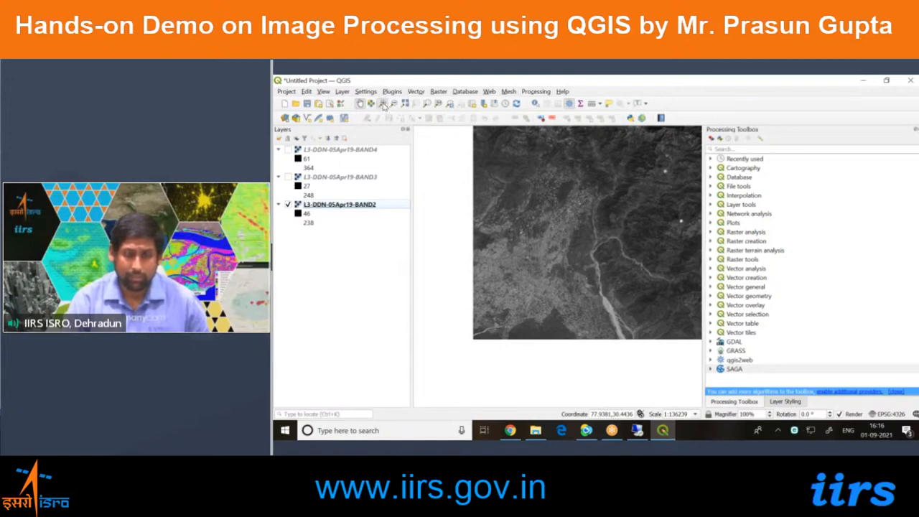
{"action": "left_click_drag", "start_coordinate": [551, 261], "coordinate": [623, 323]}
{"action": "left_click_drag", "start_coordinate": [524, 204], "coordinate": [643, 316]}
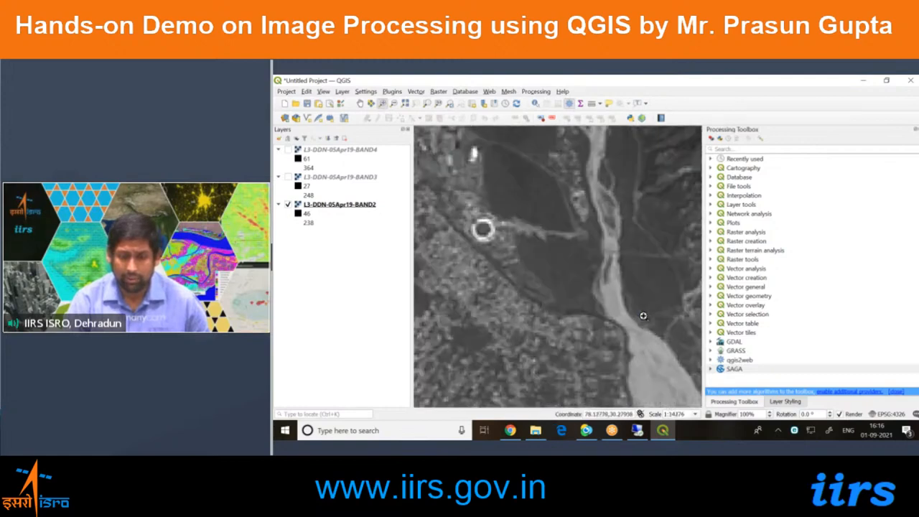
Zoom out three times with the Zoom Out tool and fit the map view to the full extent of BAND2.
{"action": "left_click", "coordinate": [395, 104]}
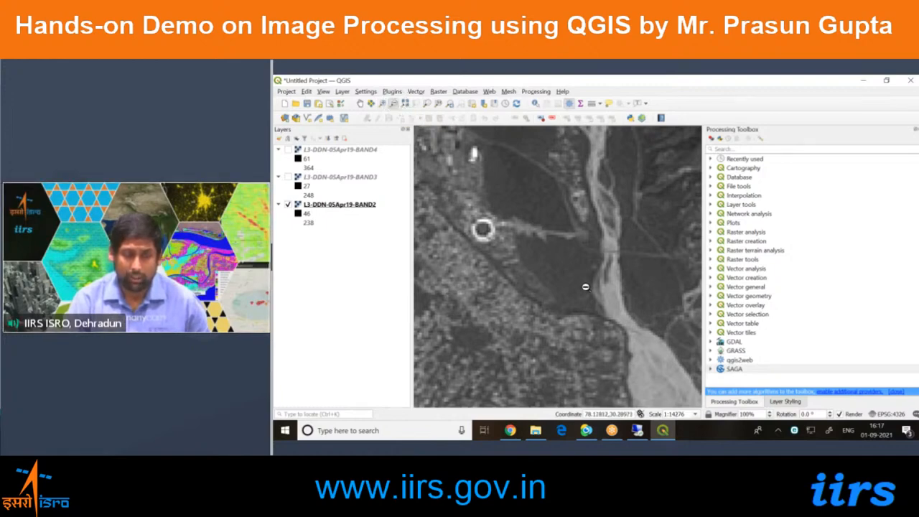
{"action": "left_click", "coordinate": [550, 256]}
{"action": "left_click", "coordinate": [551, 263]}
{"action": "left_click", "coordinate": [550, 263]}
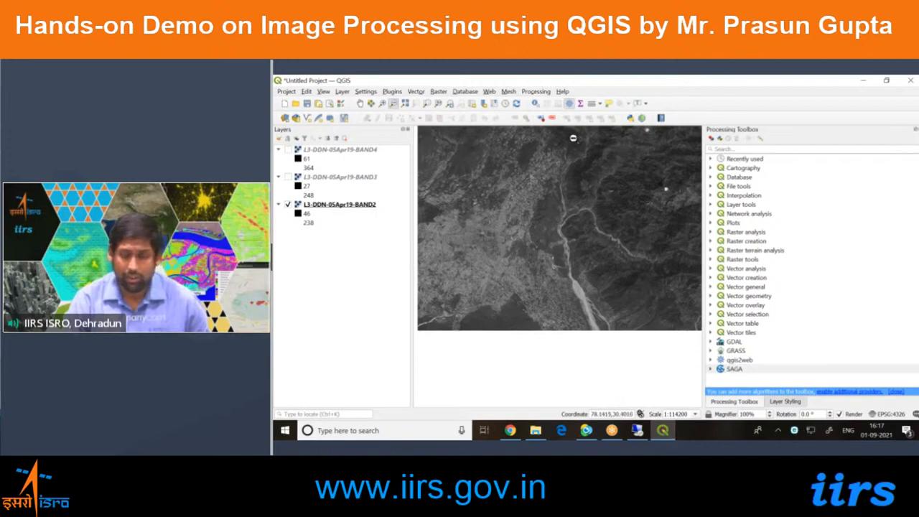
{"action": "right_click", "coordinate": [366, 207]}
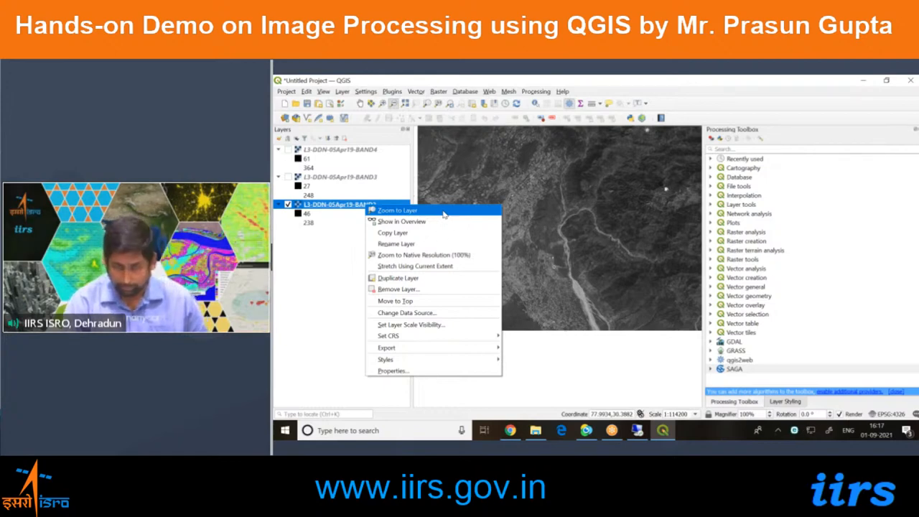
{"action": "left_click", "coordinate": [442, 212]}
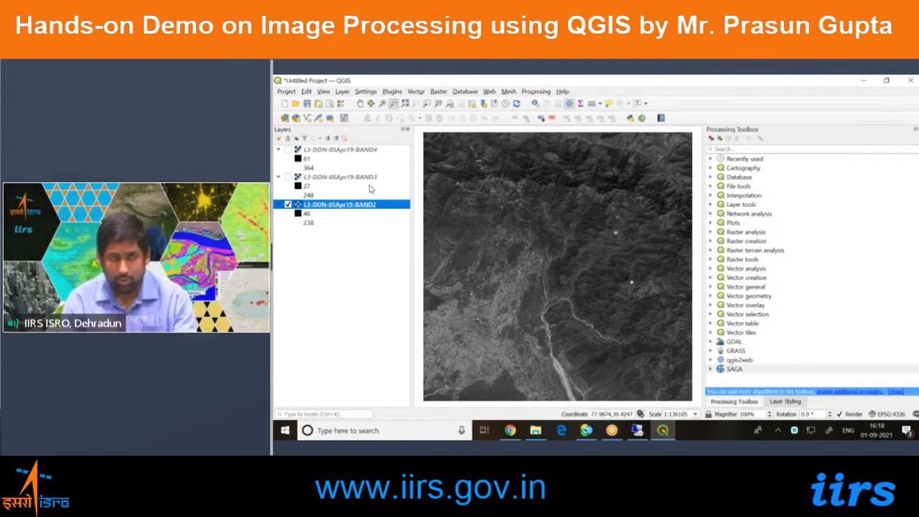
{"action": "left_click", "coordinate": [373, 234]}
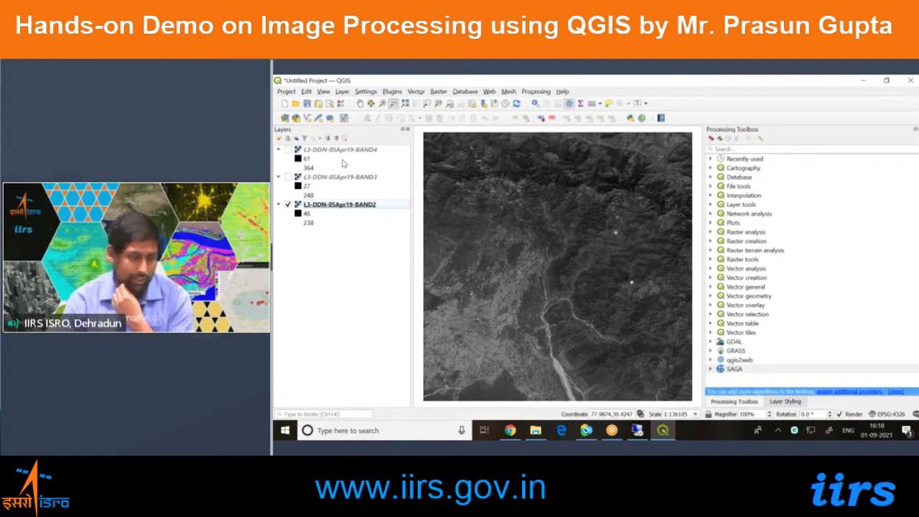
Save the project as a QGZ file named my-project in the Data folder on Local Disk (D:).
{"action": "left_click", "coordinate": [285, 92]}
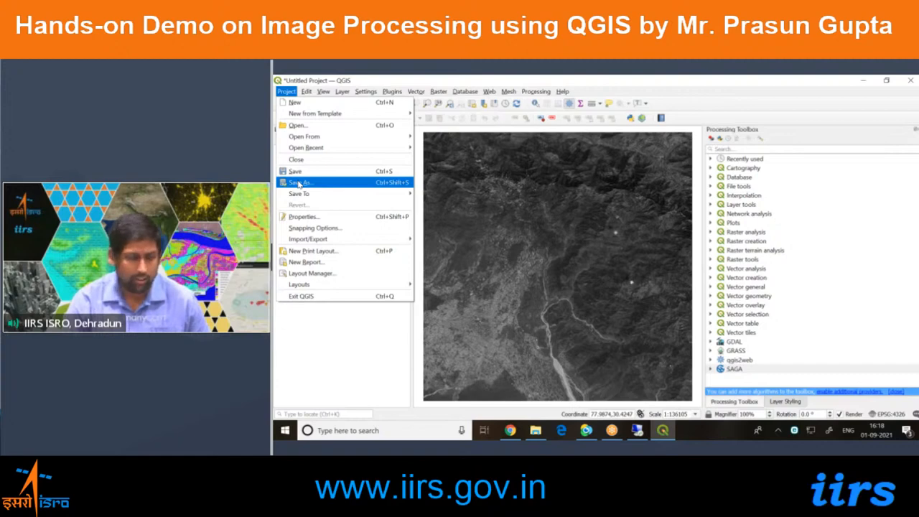
{"action": "left_click", "coordinate": [299, 184]}
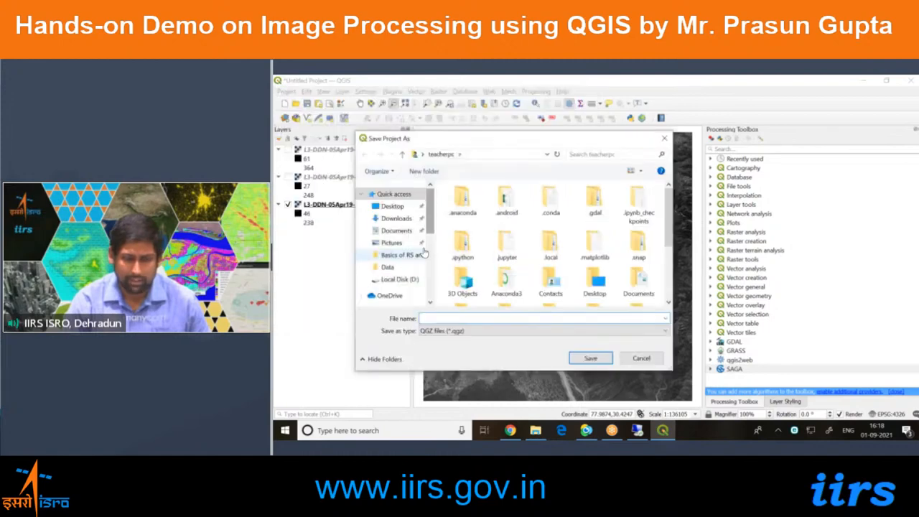
{"action": "left_click", "coordinate": [419, 280]}
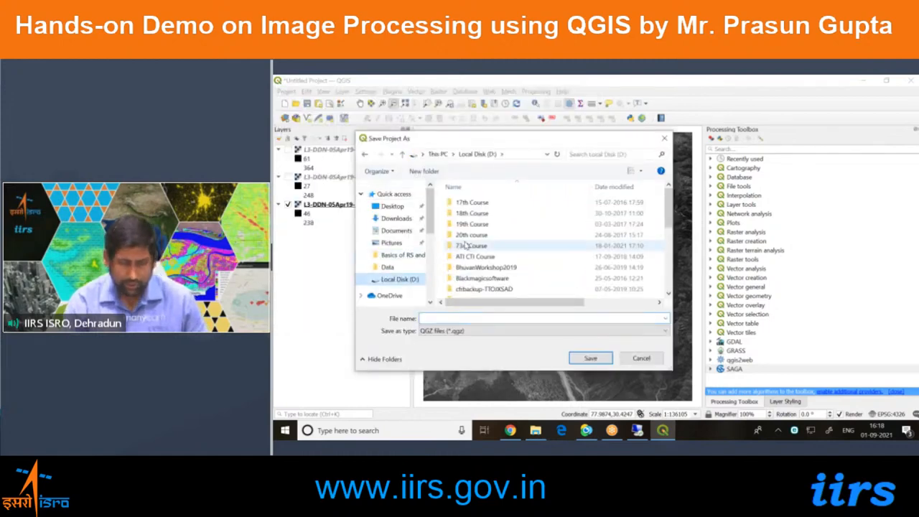
{"action": "left_click", "coordinate": [462, 267]}
{"action": "scroll", "coordinate": [467, 267], "scroll_direction": "down", "scroll_amount": 2}
{"action": "double_click", "coordinate": [467, 199]}
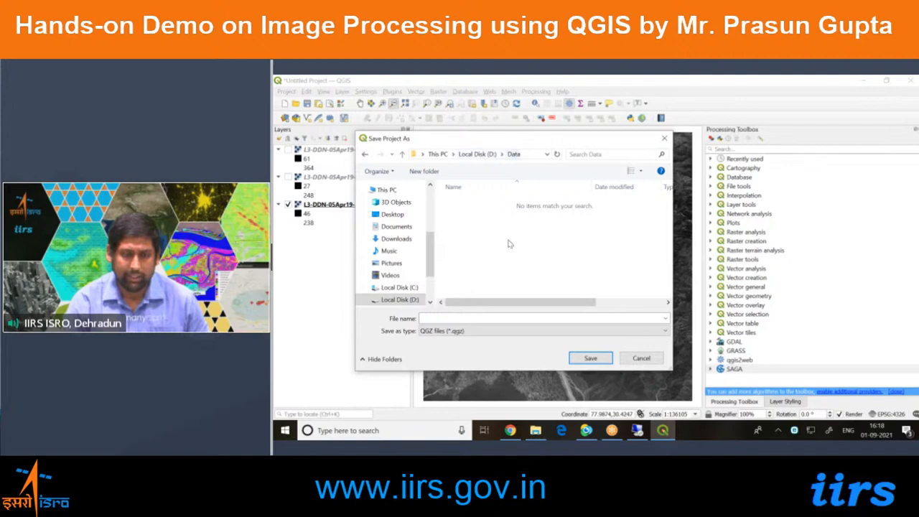
{"action": "left_click", "coordinate": [505, 317]}
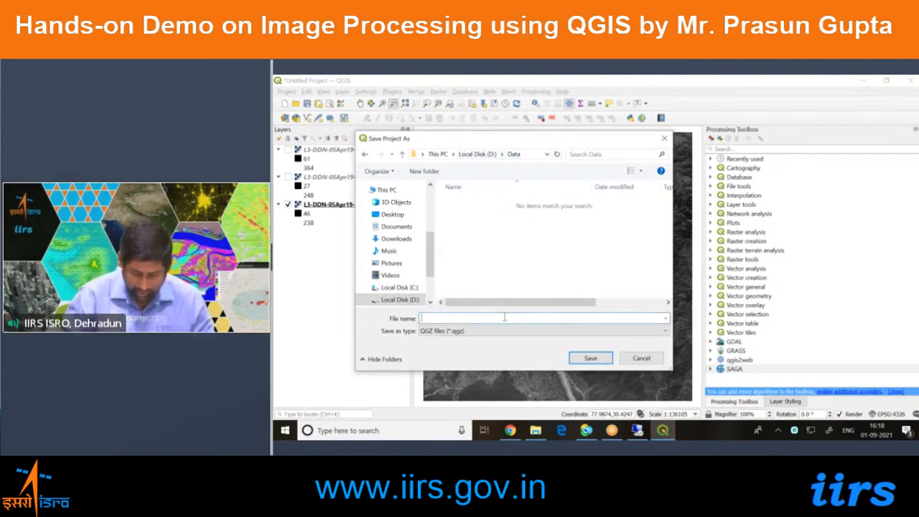
{"action": "type", "text": "my"}
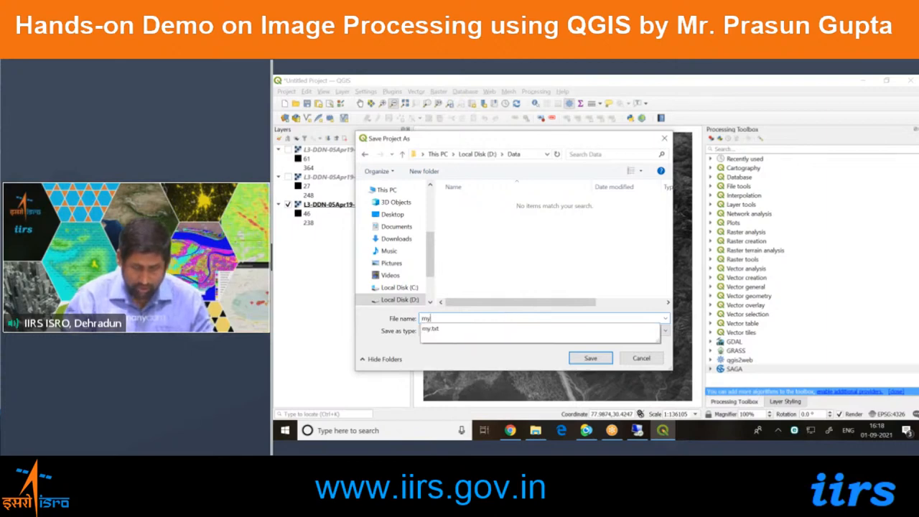
{"action": "type", "text": "-project"}
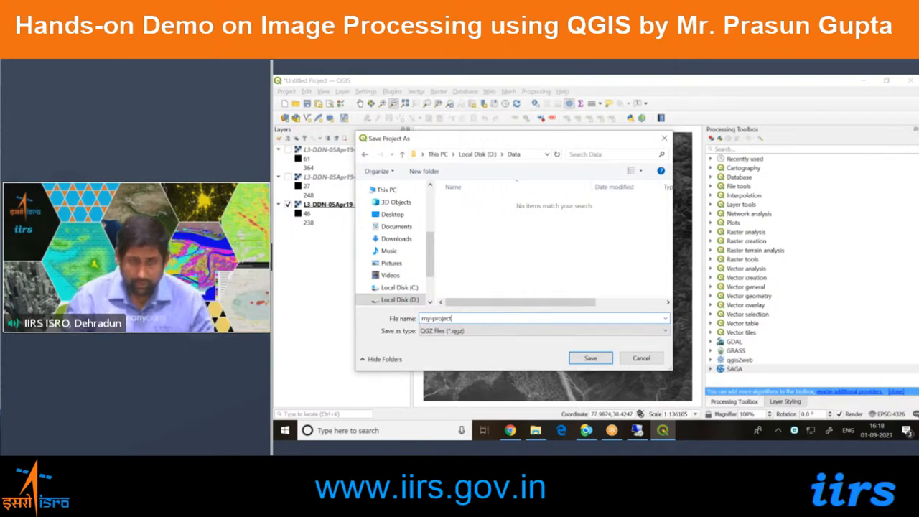
{"action": "key", "text": "Return"}
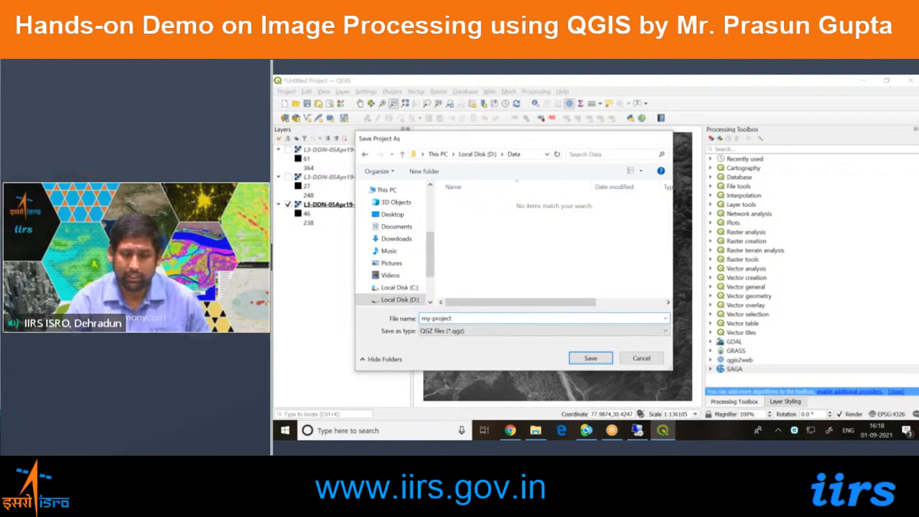
Switch to File Explorer, locate the my-project file in the Data folder and return to QGIS.
{"action": "left_click", "coordinate": [535, 430]}
{"action": "left_click", "coordinate": [583, 312]}
{"action": "key", "text": "ctrl"}
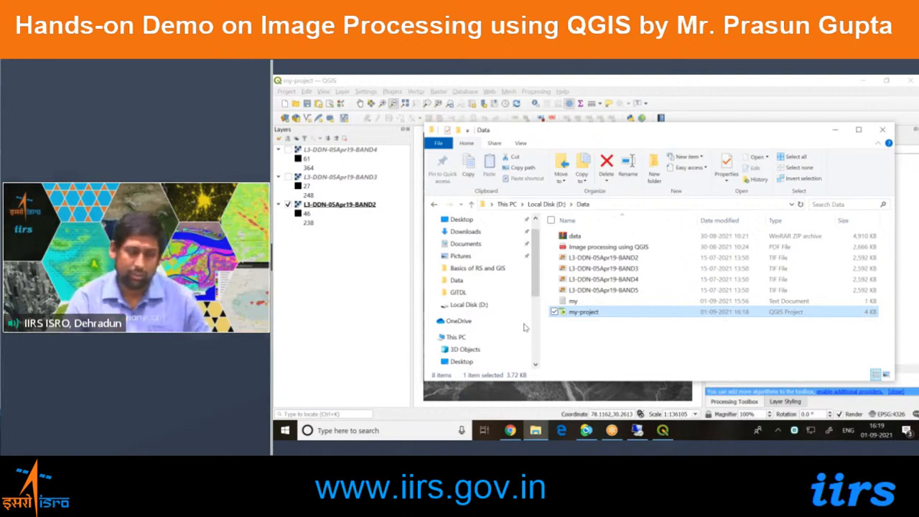
{"action": "left_click", "coordinate": [367, 207]}
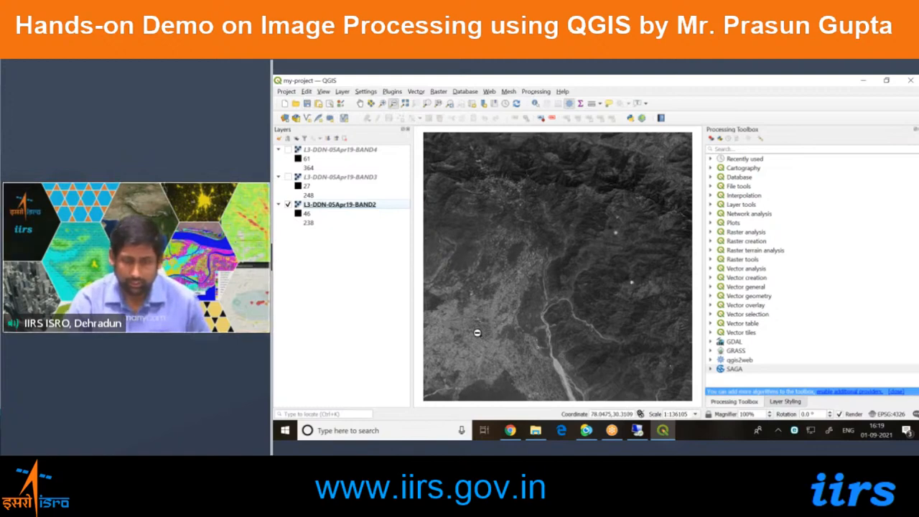
Magnify the built-up area west of the river in BAND2 and identify the value of a pixel in the bright patch.
{"action": "left_click", "coordinate": [560, 328]}
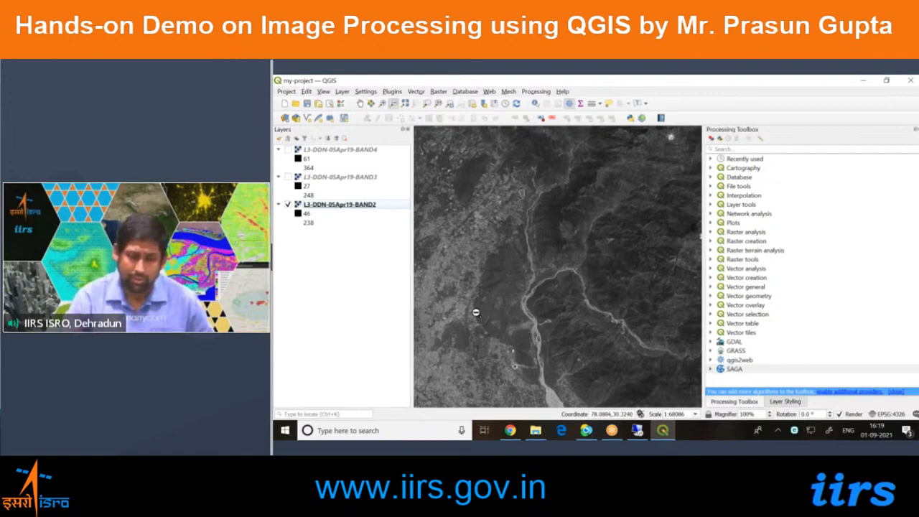
{"action": "left_click_drag", "start_coordinate": [434, 291], "coordinate": [475, 324]}
{"action": "left_click_drag", "start_coordinate": [540, 258], "coordinate": [570, 279]}
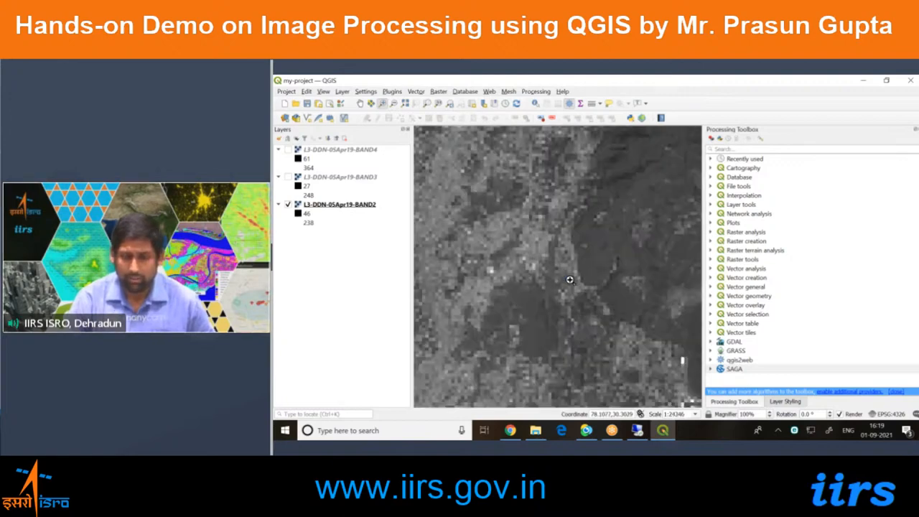
{"action": "left_click_drag", "start_coordinate": [458, 257], "coordinate": [547, 319]}
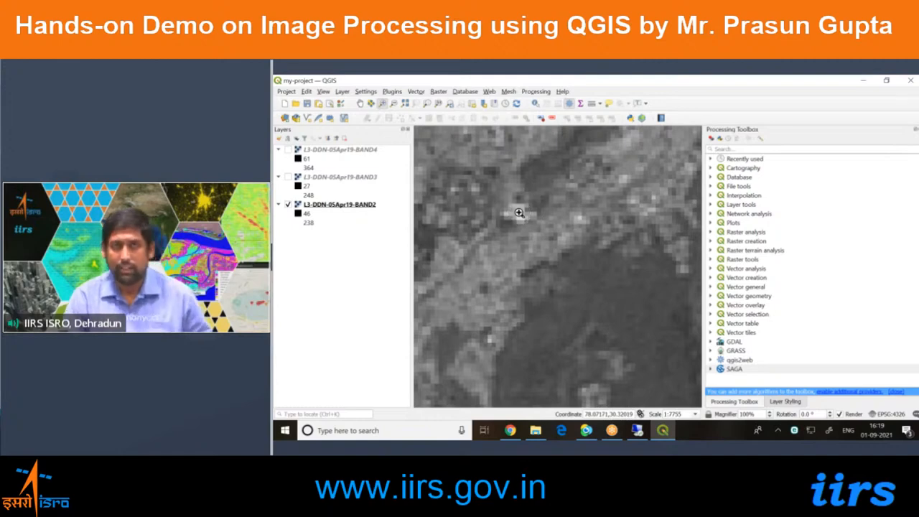
{"action": "left_click", "coordinate": [535, 104]}
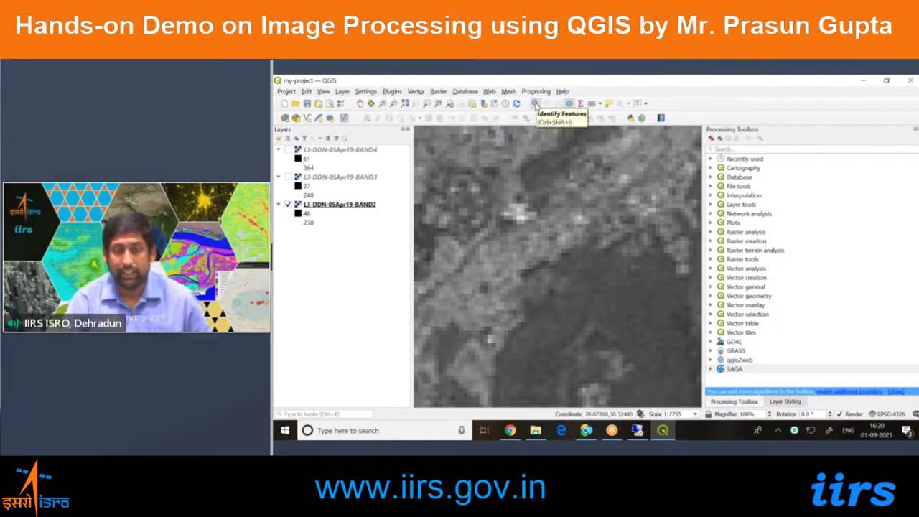
{"action": "left_click", "coordinate": [535, 105]}
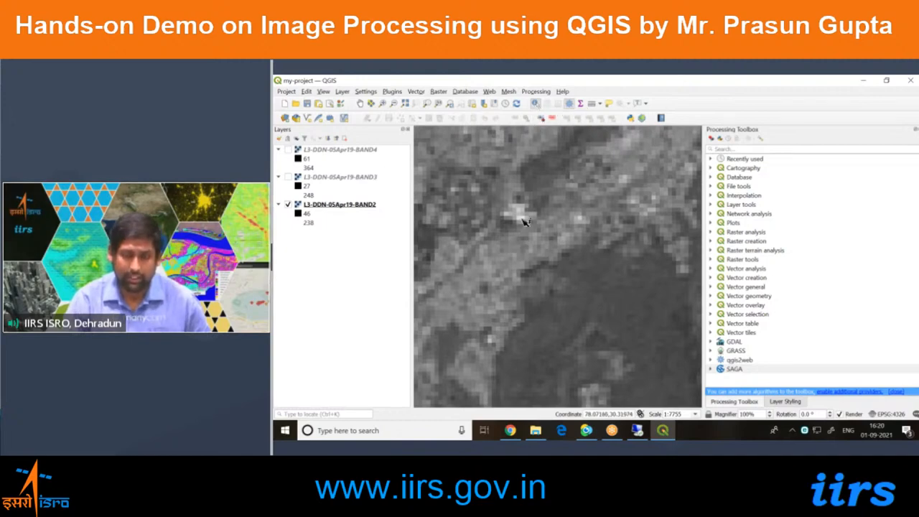
{"action": "scroll", "coordinate": [525, 221], "scroll_direction": "up", "scroll_amount": 1}
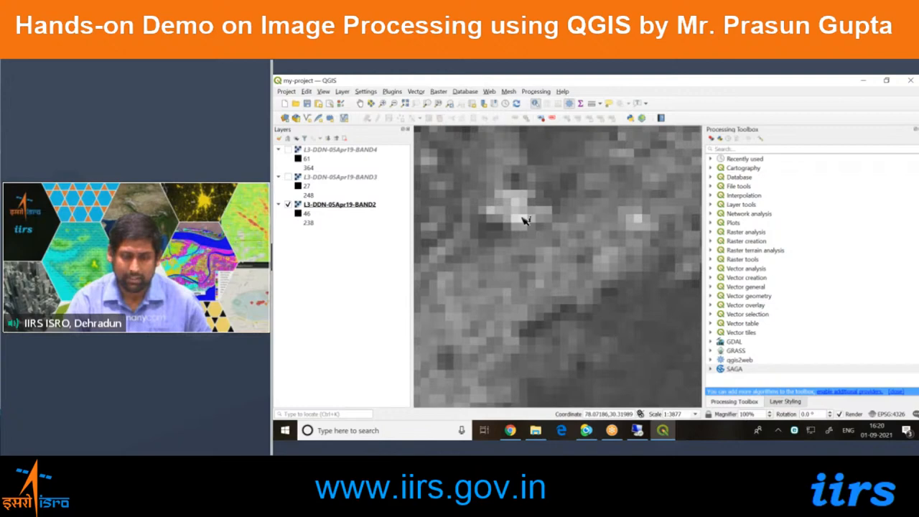
{"action": "scroll", "coordinate": [524, 221], "scroll_direction": "up", "scroll_amount": 1}
{"action": "left_click", "coordinate": [525, 221]}
{"action": "left_click", "coordinate": [659, 235]}
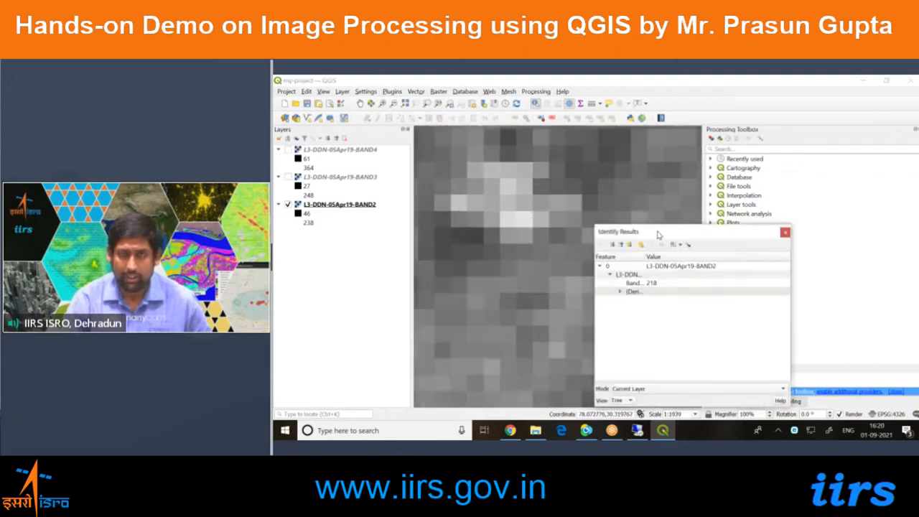
Move the Identify Results window upward and widen its Feature column to examine the Band 1: Layer_1 value.
{"action": "left_click_drag", "start_coordinate": [659, 235], "coordinate": [662, 215]}
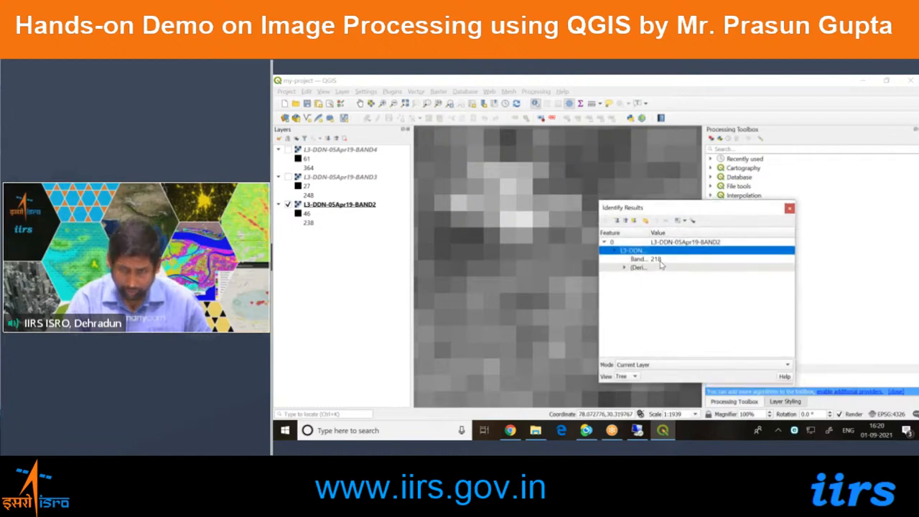
{"action": "left_click_drag", "start_coordinate": [648, 232], "coordinate": [692, 232]}
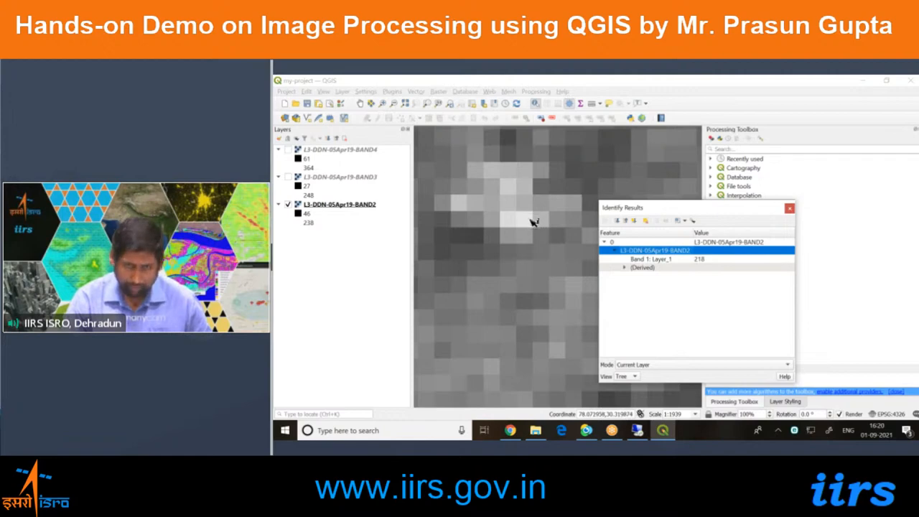
{"action": "left_click", "coordinate": [701, 260]}
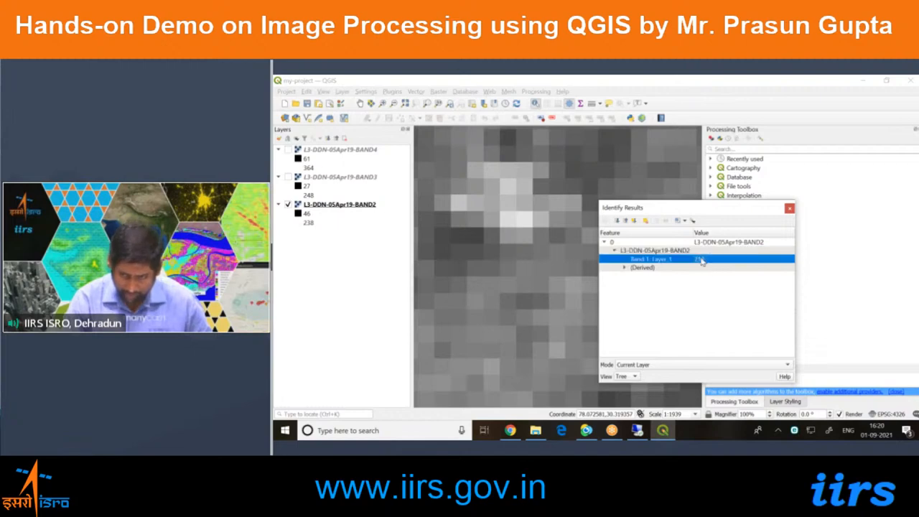
Identify the value of the dark pixel southwest of the bright patch and close the Identify Results window.
{"action": "left_click", "coordinate": [462, 238]}
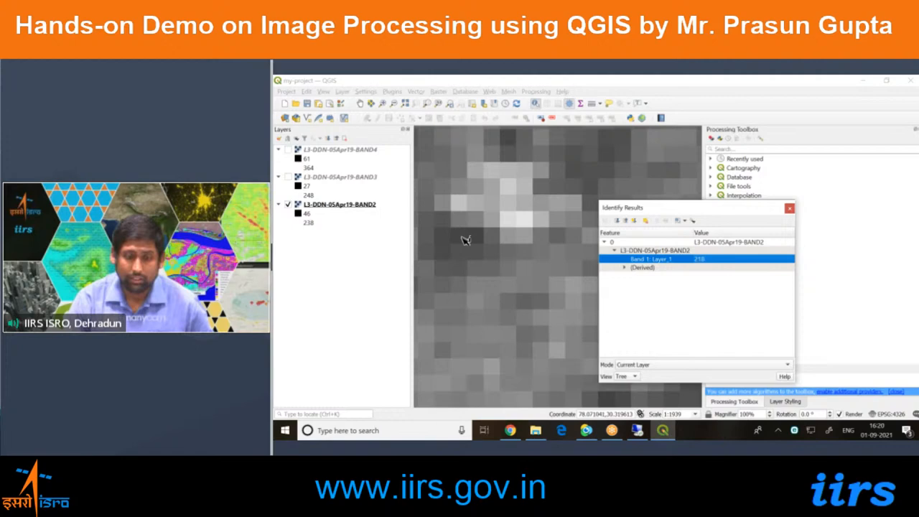
{"action": "left_click", "coordinate": [465, 240]}
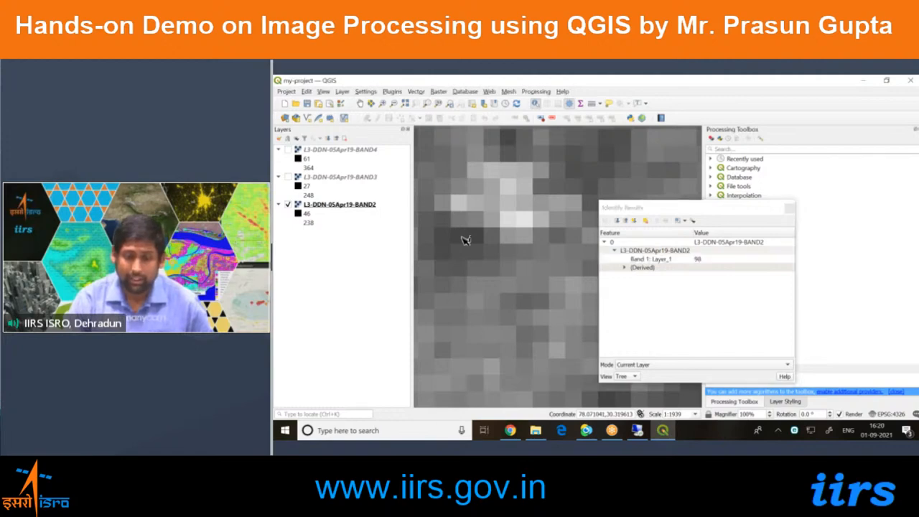
{"action": "key", "text": "ctrl"}
{"action": "key", "text": "ctrl"}
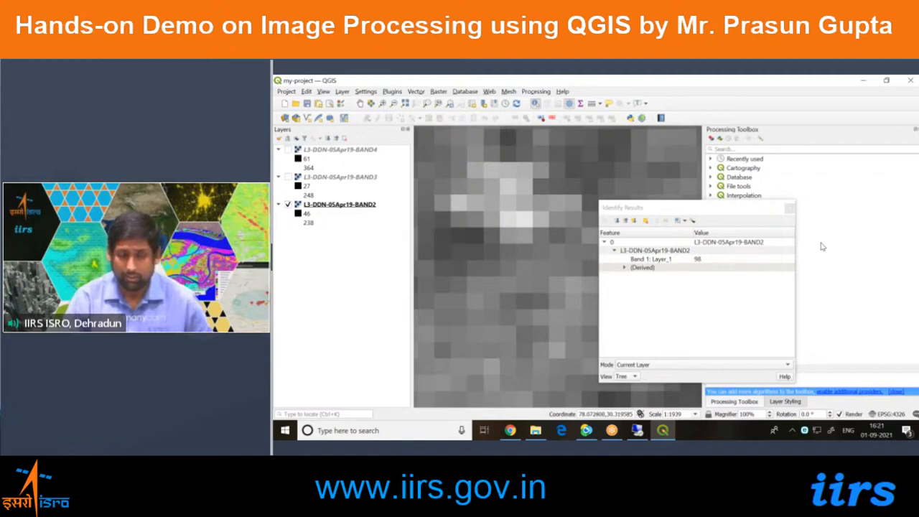
{"action": "left_click", "coordinate": [789, 209]}
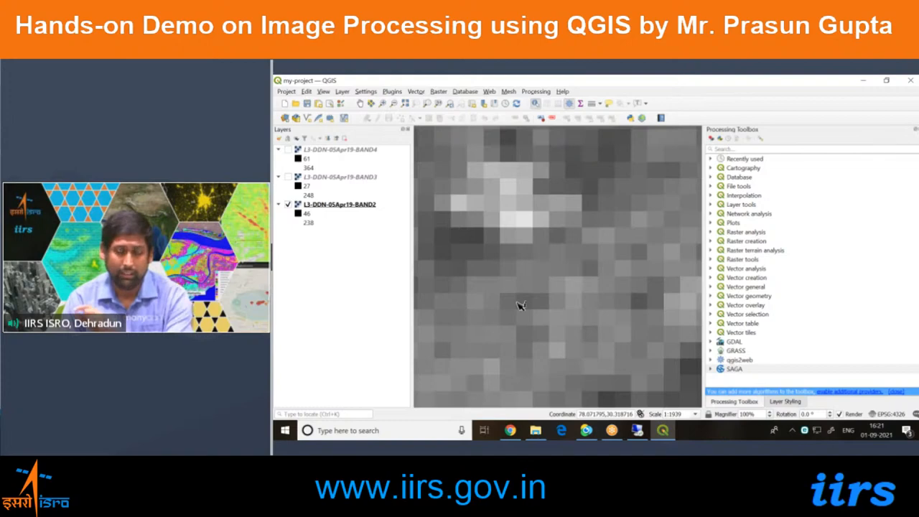
Identify pixel values at two points in the large dark patch southeast of the bright pixels in BAND2.
{"action": "scroll", "coordinate": [511, 322], "scroll_direction": "down", "scroll_amount": 1}
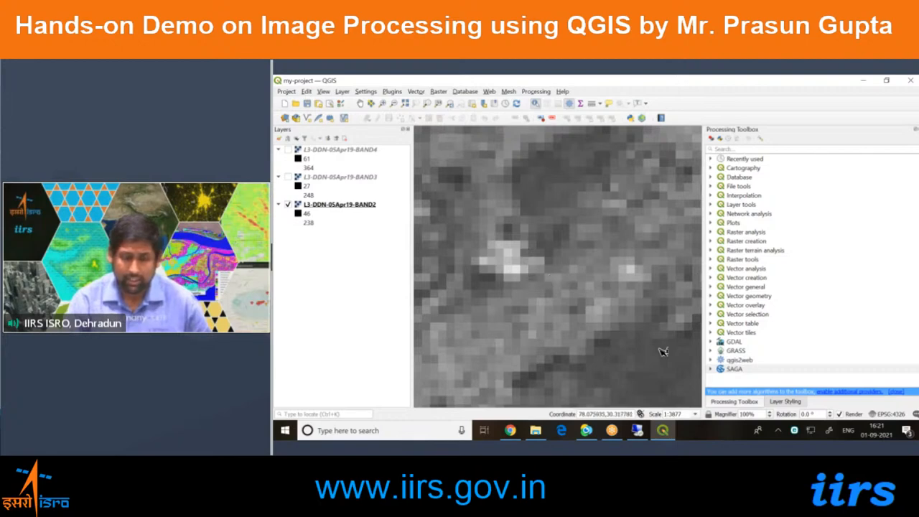
{"action": "scroll", "coordinate": [524, 361], "scroll_direction": "down", "scroll_amount": 1}
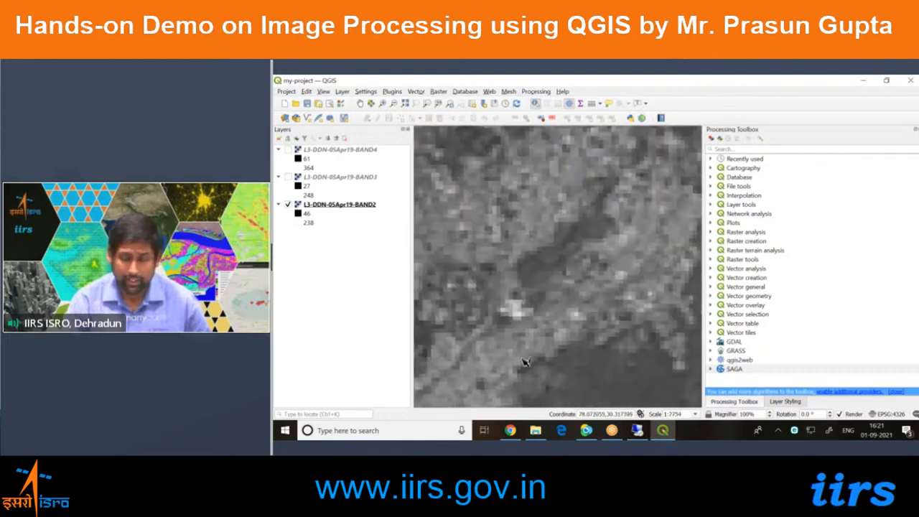
{"action": "scroll", "coordinate": [637, 394], "scroll_direction": "down", "scroll_amount": 1}
{"action": "left_click", "coordinate": [640, 396]}
{"action": "mouse_move", "coordinate": [737, 209]}
{"action": "left_mouse_down"}
{"action": "mouse_move", "coordinate": [709, 208]}
{"action": "mouse_move", "coordinate": [745, 200]}
{"action": "left_mouse_up"}
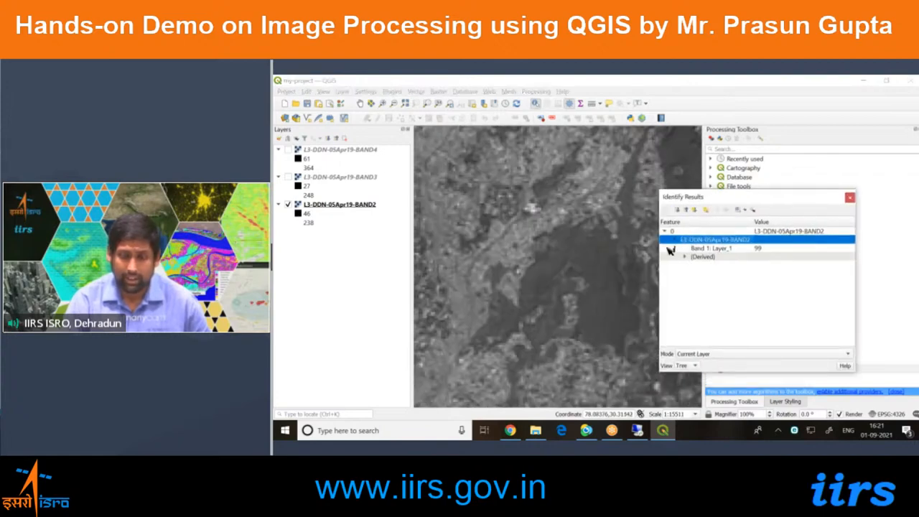
{"action": "left_click", "coordinate": [607, 315]}
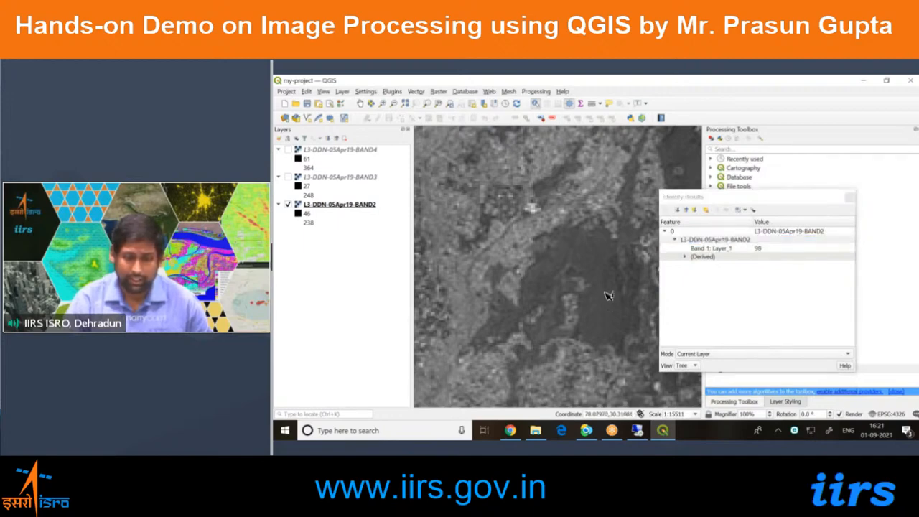
Identify pixel values at several points in the lighter area west of the dark patch in BAND2.
{"action": "scroll", "coordinate": [561, 295], "scroll_direction": "down", "scroll_amount": 1}
{"action": "left_click", "coordinate": [480, 330]}
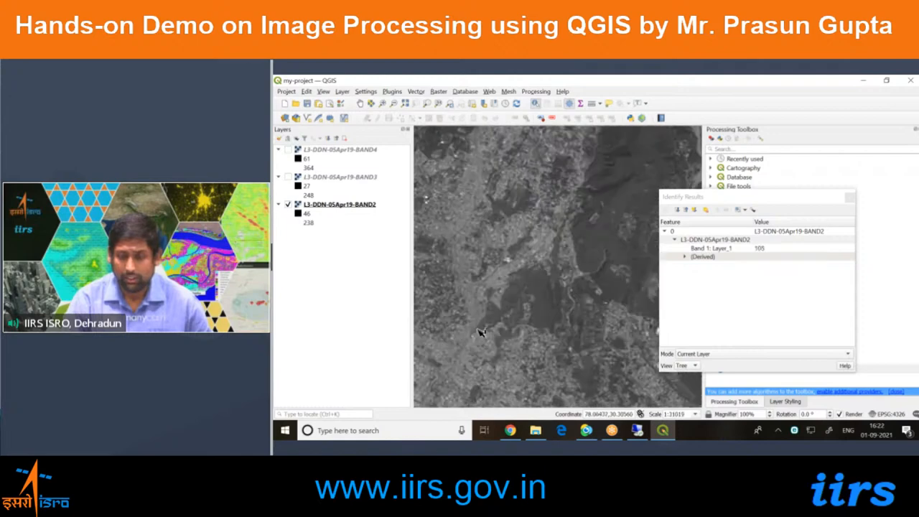
{"action": "scroll", "coordinate": [502, 270], "scroll_direction": "up", "scroll_amount": 1}
{"action": "left_click", "coordinate": [503, 271]}
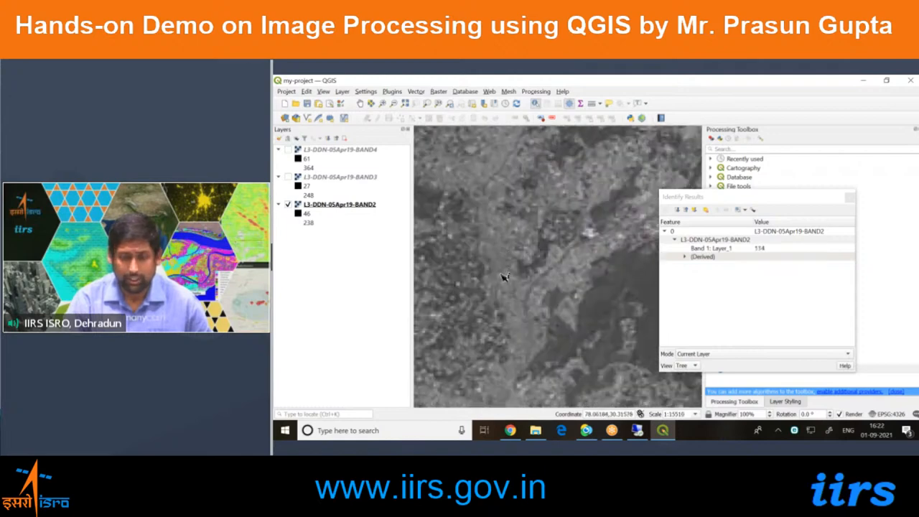
{"action": "left_click", "coordinate": [514, 308]}
{"action": "scroll", "coordinate": [514, 308], "scroll_direction": "down", "scroll_amount": 1}
Select the BAND4 layer and recentre the map on the large dark patch with the Pan Map tool.
{"action": "left_click", "coordinate": [377, 208]}
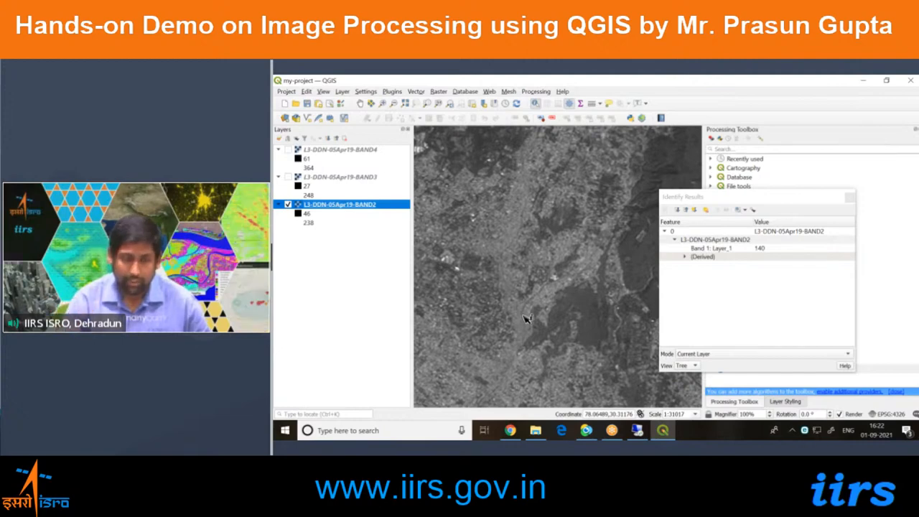
{"action": "scroll", "coordinate": [526, 319], "scroll_direction": "up", "scroll_amount": 1}
{"action": "left_click", "coordinate": [378, 150]}
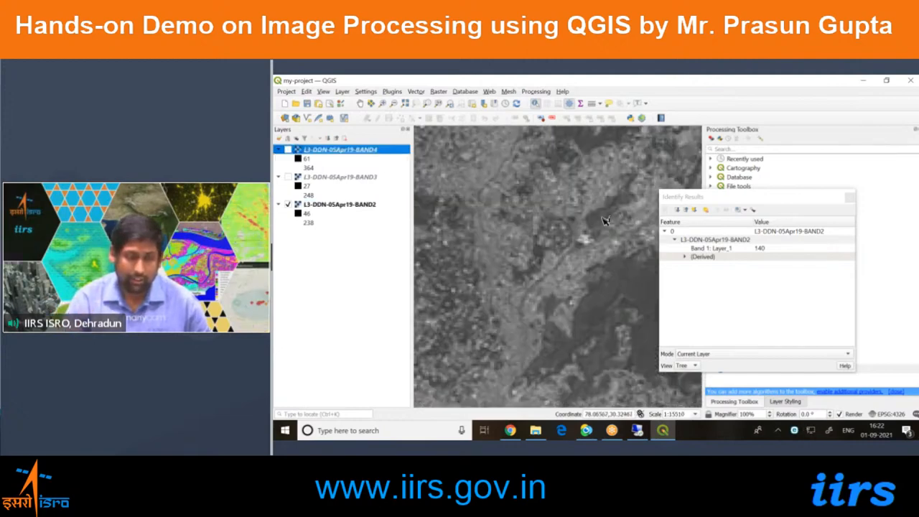
{"action": "left_click", "coordinate": [360, 103]}
{"action": "left_click_drag", "start_coordinate": [587, 297], "coordinate": [492, 258]}
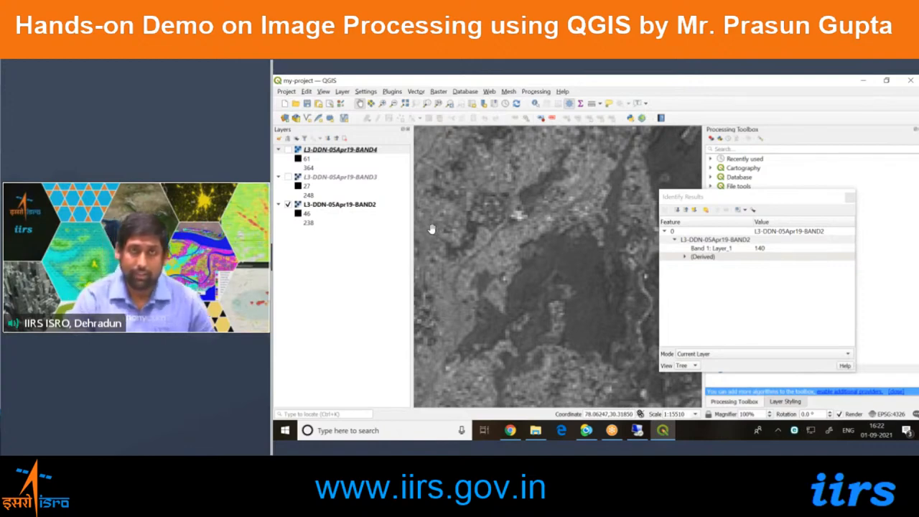
{"action": "scroll", "coordinate": [601, 307], "scroll_direction": "up", "scroll_amount": 1}
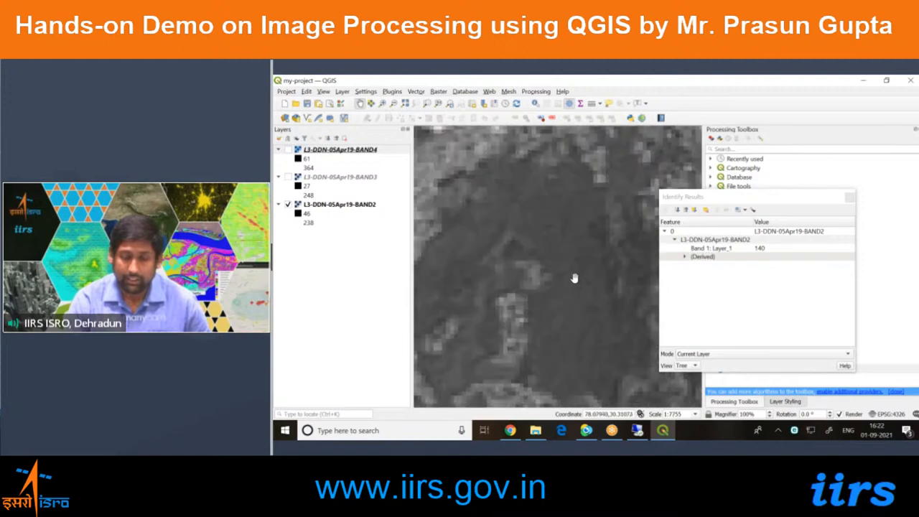
{"action": "scroll", "coordinate": [517, 296], "scroll_direction": "down", "scroll_amount": 1}
{"action": "left_click_drag", "start_coordinate": [521, 310], "coordinate": [554, 297]}
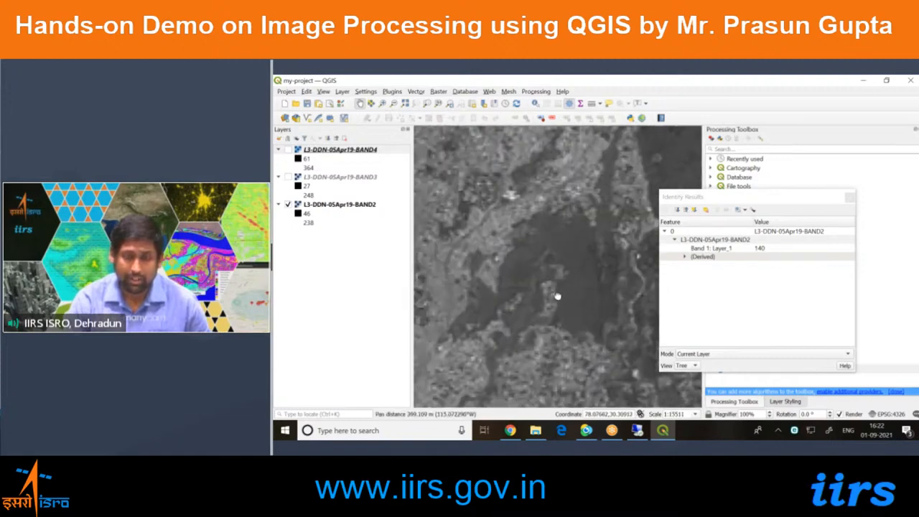
Switch BAND4's visibility on and off repeatedly to compare the dark patch with BAND2, leaving BAND4 shown.
{"action": "left_click", "coordinate": [350, 152]}
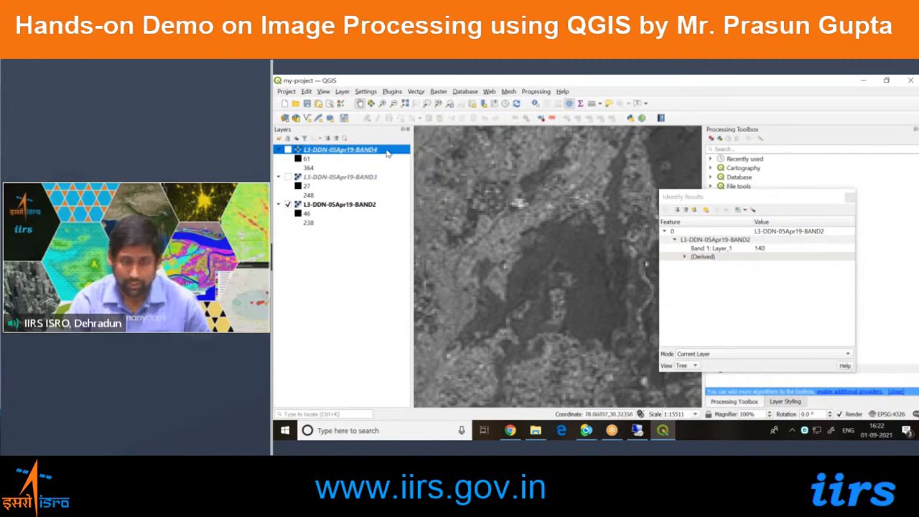
{"action": "key", "text": "space"}
{"action": "key", "text": "space"}
{"action": "key", "text": "space"}
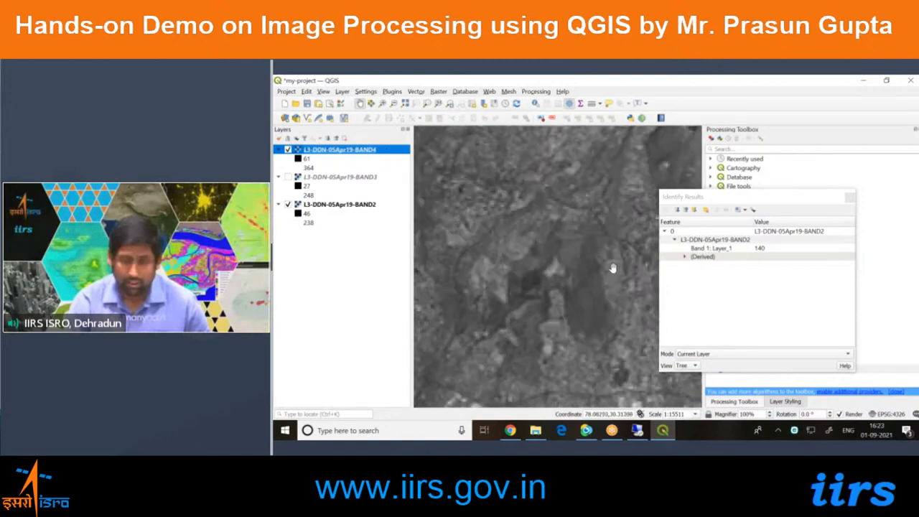
{"action": "key", "text": "space"}
{"action": "key", "text": "space"}
{"action": "key", "text": "space"}
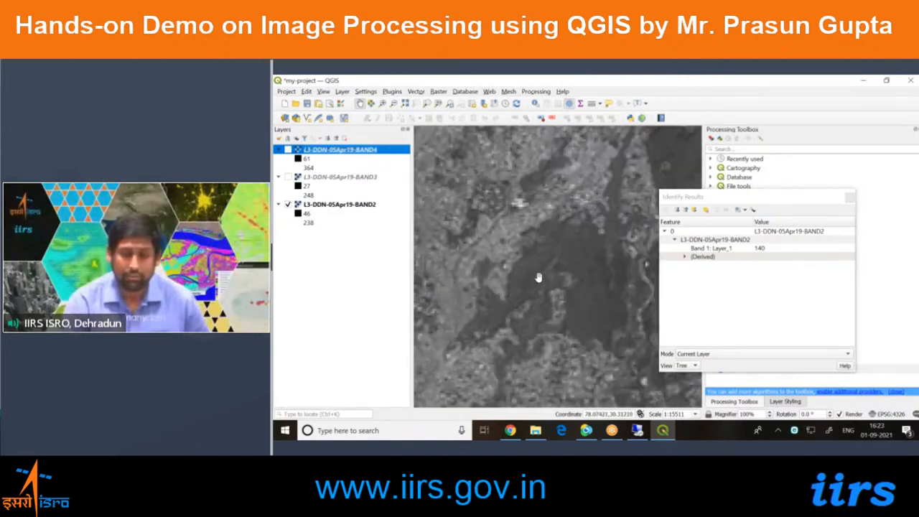
{"action": "key", "text": "space"}
{"action": "key", "text": "space"}
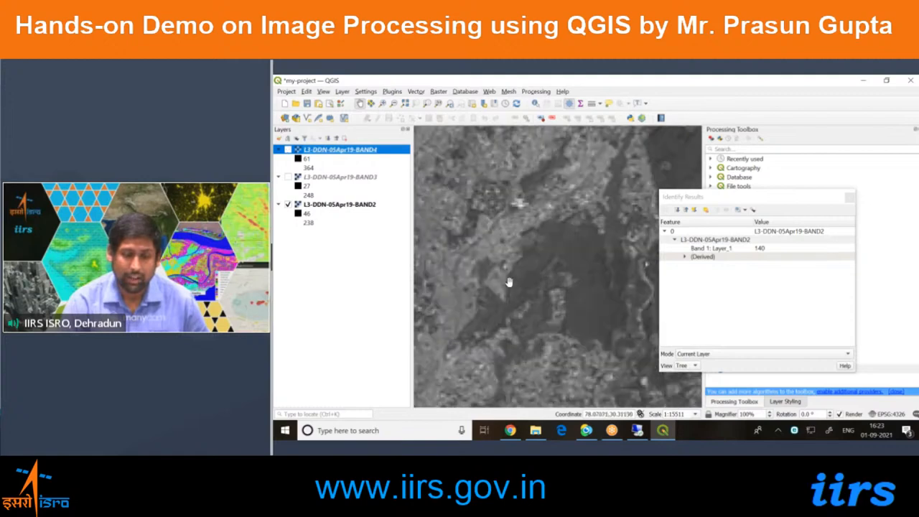
{"action": "key", "text": "space"}
{"action": "key", "text": "space"}
{"action": "key", "text": "space"}
{"action": "key", "text": "space"}
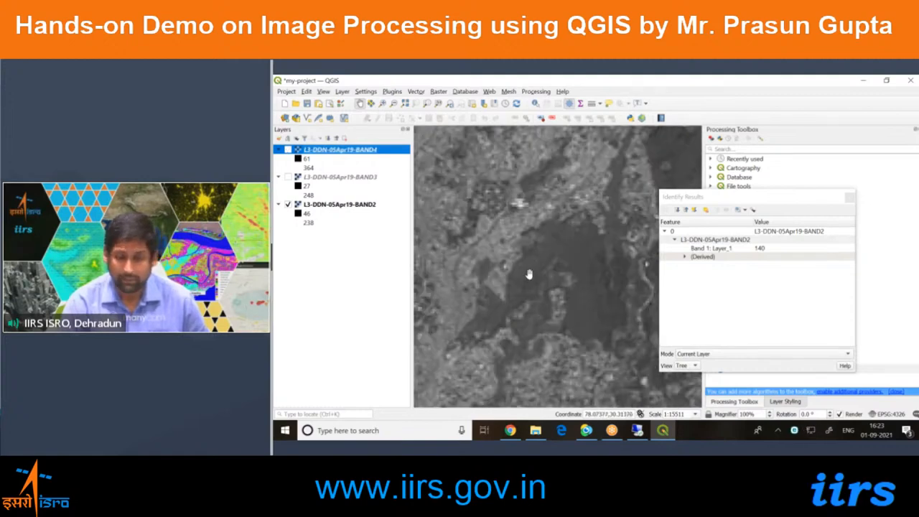
{"action": "key", "text": "space"}
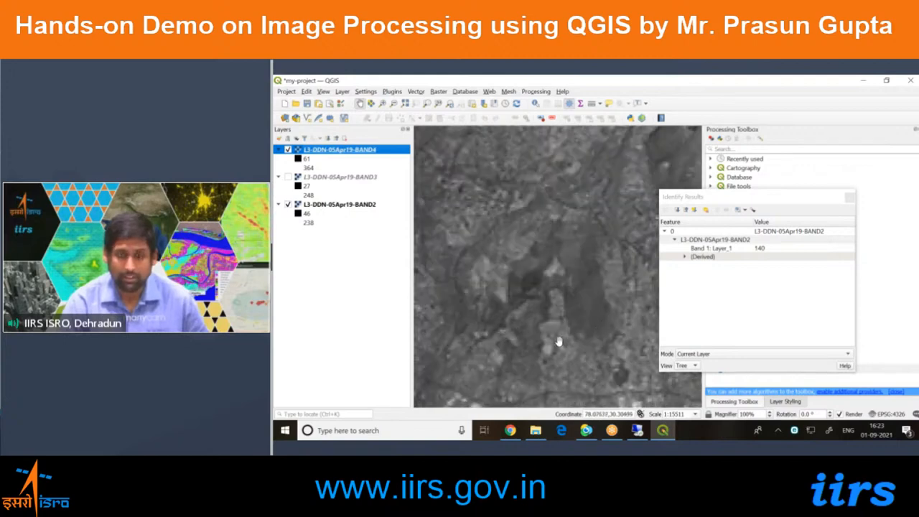
{"action": "key", "text": "space"}
{"action": "key", "text": "space"}
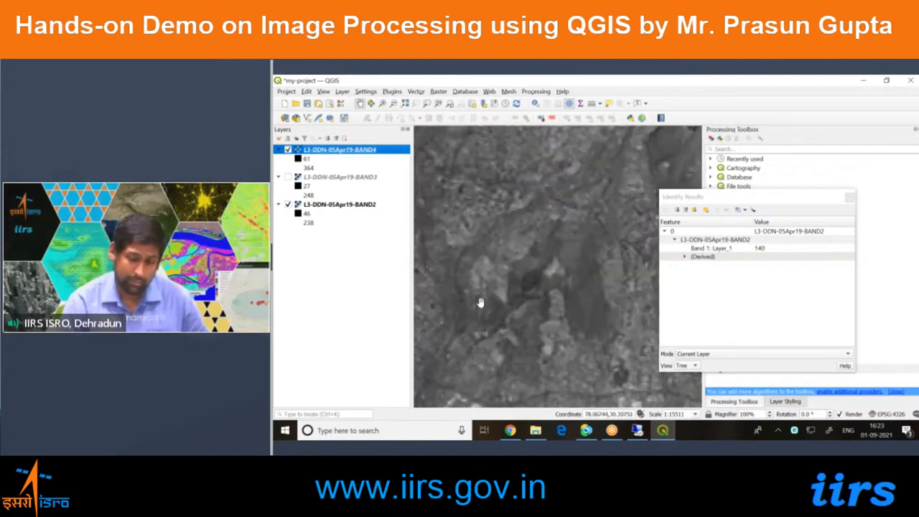
{"action": "key", "text": "space"}
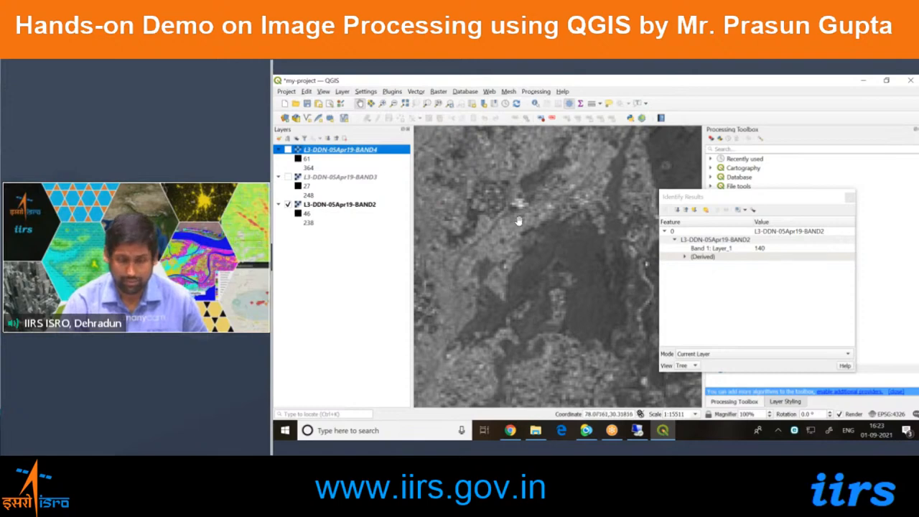
{"action": "key", "text": "space"}
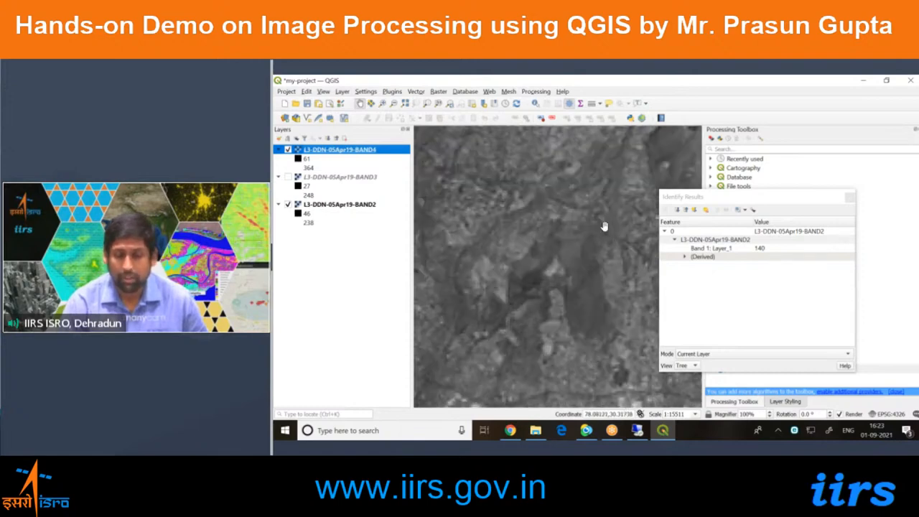
{"action": "key", "text": "space"}
Hide BAND4 and show it once more to compare the dark patch with BAND2.
{"action": "key", "text": "space"}
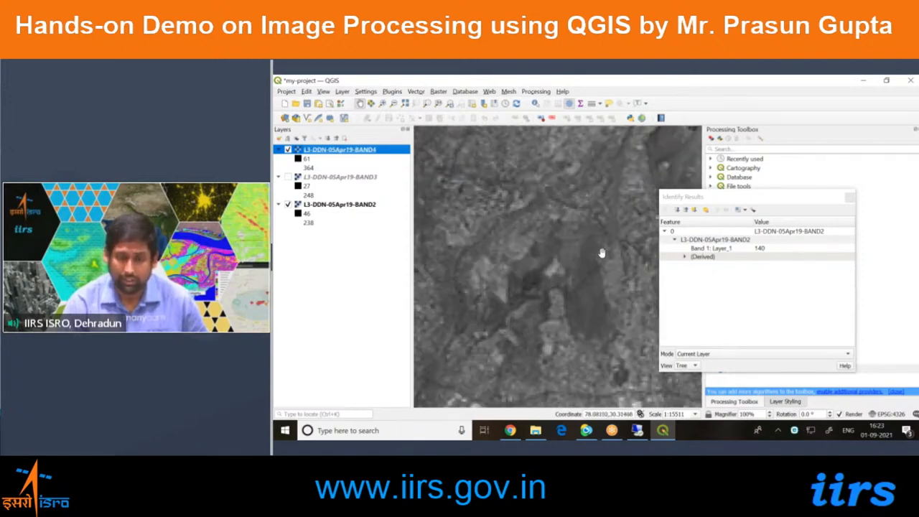
{"action": "key", "text": "space"}
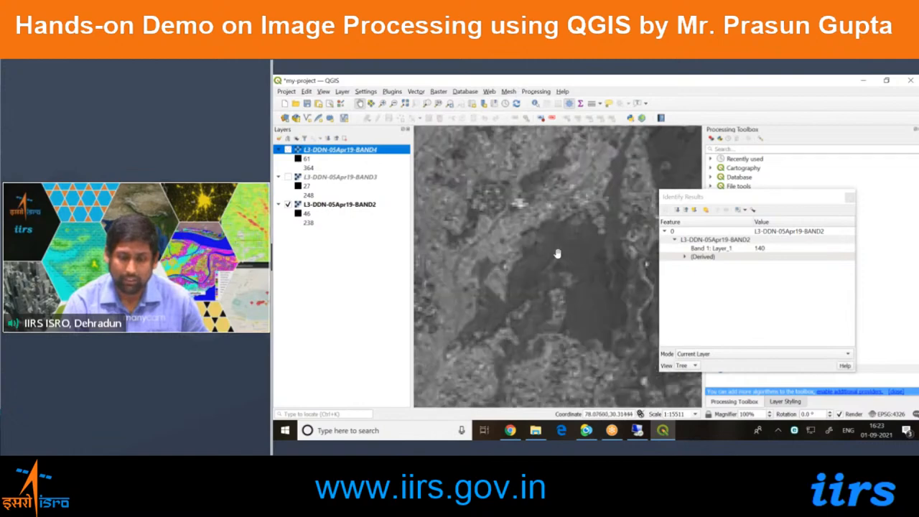
{"action": "key", "text": "space"}
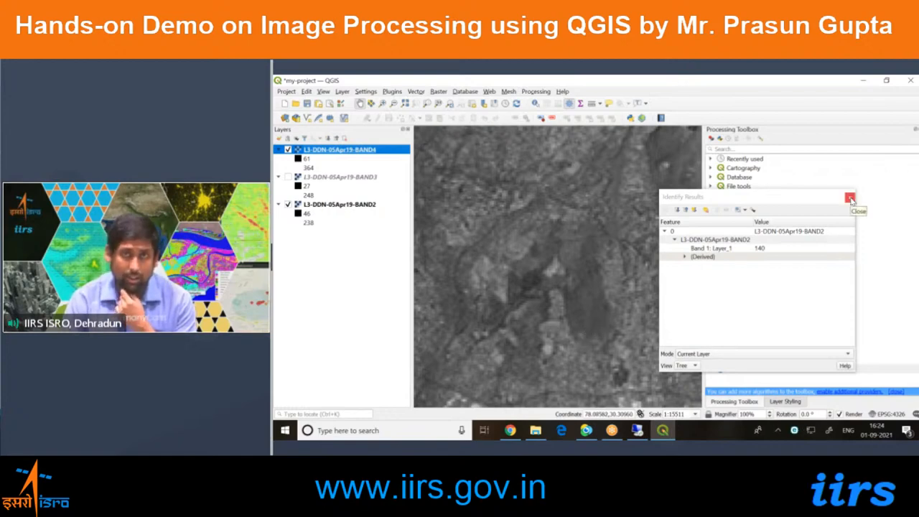
{"action": "left_click", "coordinate": [791, 313]}
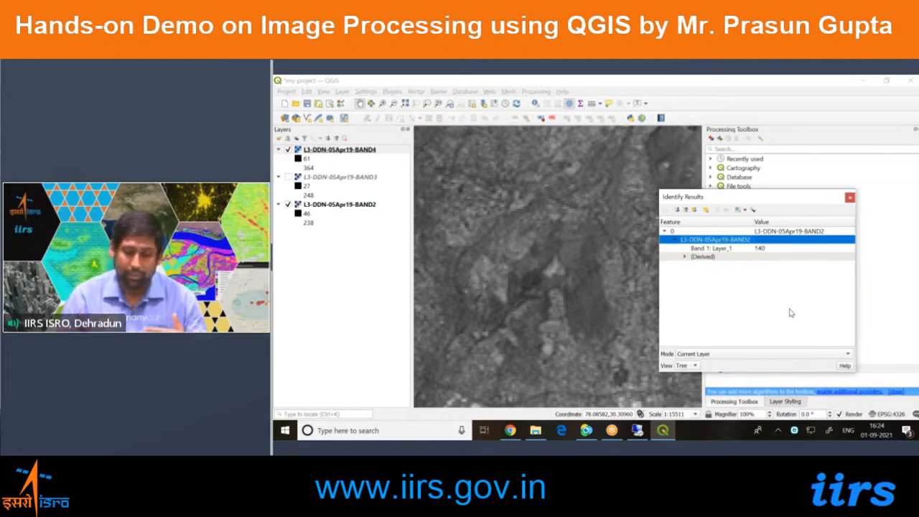
{"action": "left_click", "coordinate": [334, 323]}
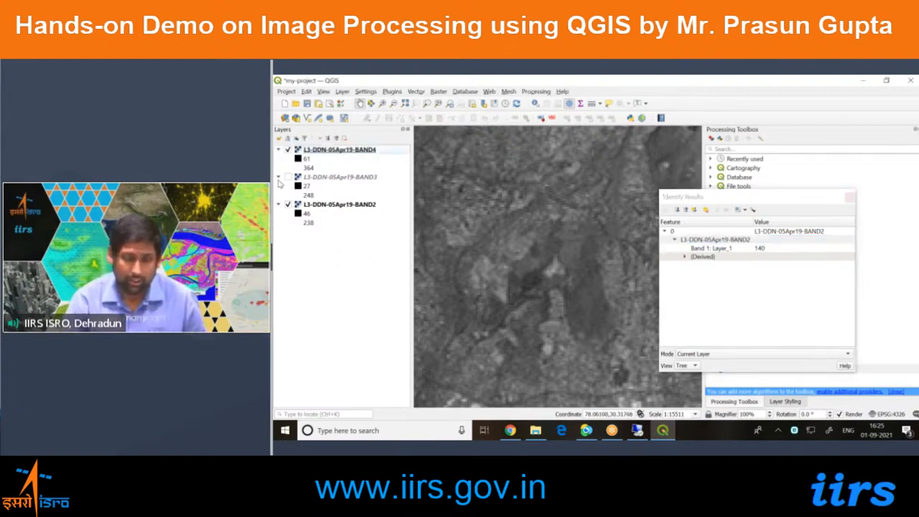
Show BAND3 and identify the BAND4 value of a pixel in the small bright spot inside the dark patch.
{"action": "left_click", "coordinate": [288, 177]}
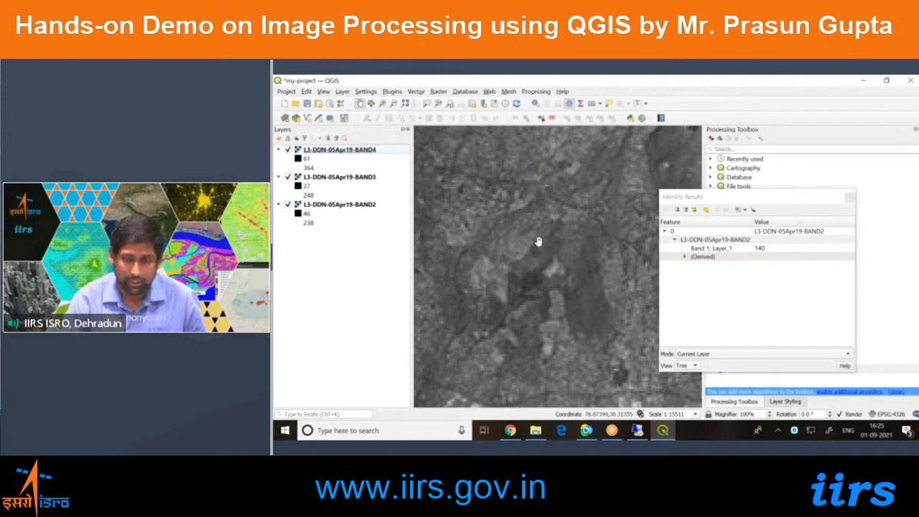
{"action": "scroll", "coordinate": [554, 284], "scroll_direction": "up", "scroll_amount": 1}
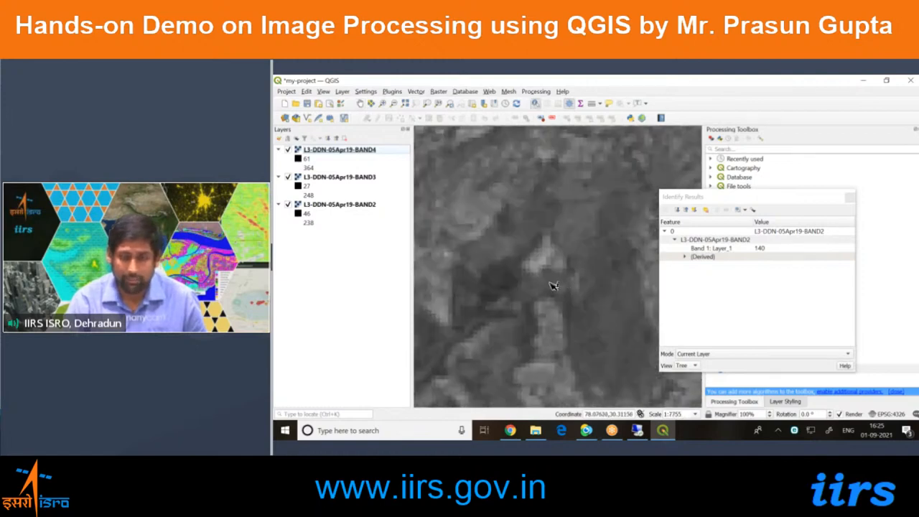
{"action": "left_click", "coordinate": [348, 152]}
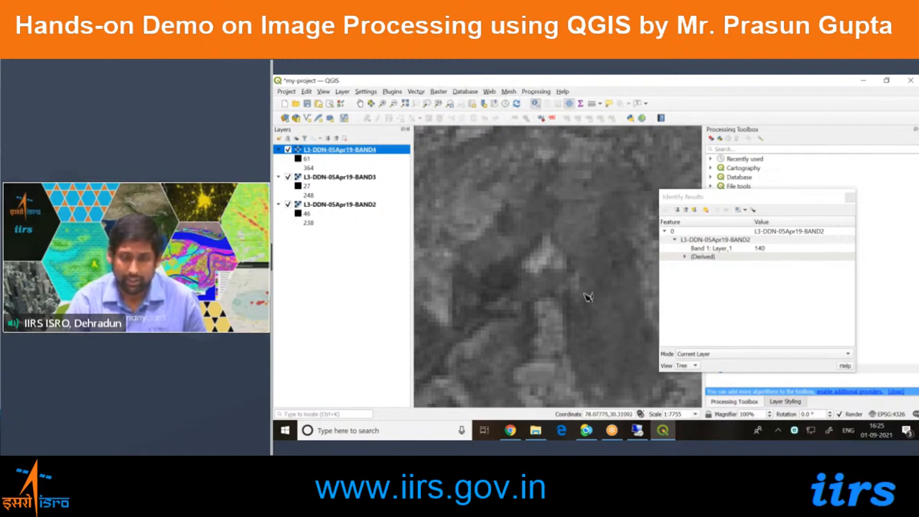
{"action": "scroll", "coordinate": [545, 263], "scroll_direction": "up", "scroll_amount": 2}
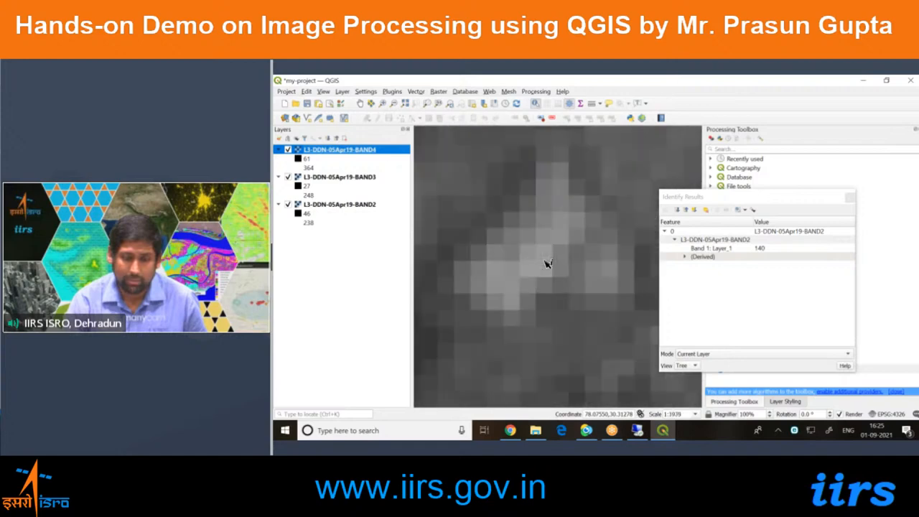
{"action": "left_click", "coordinate": [546, 258]}
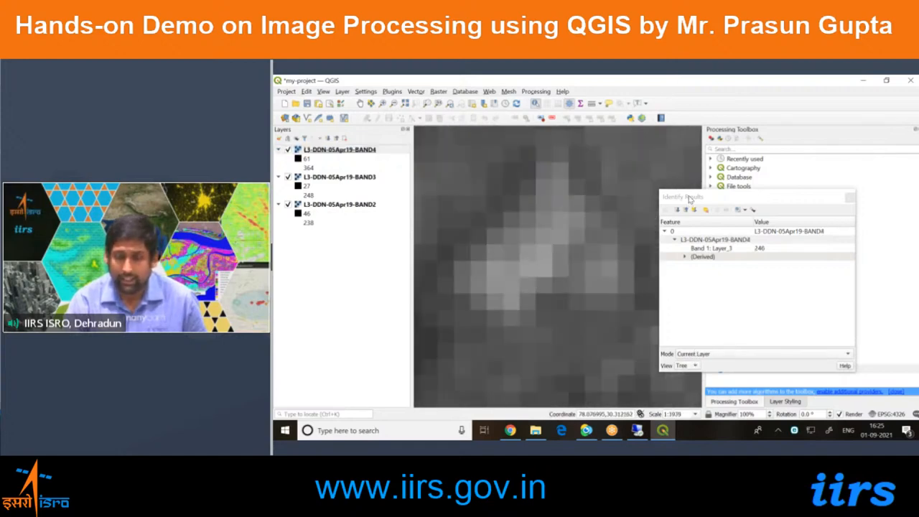
{"action": "left_click", "coordinate": [696, 240]}
{"action": "left_click", "coordinate": [689, 373]}
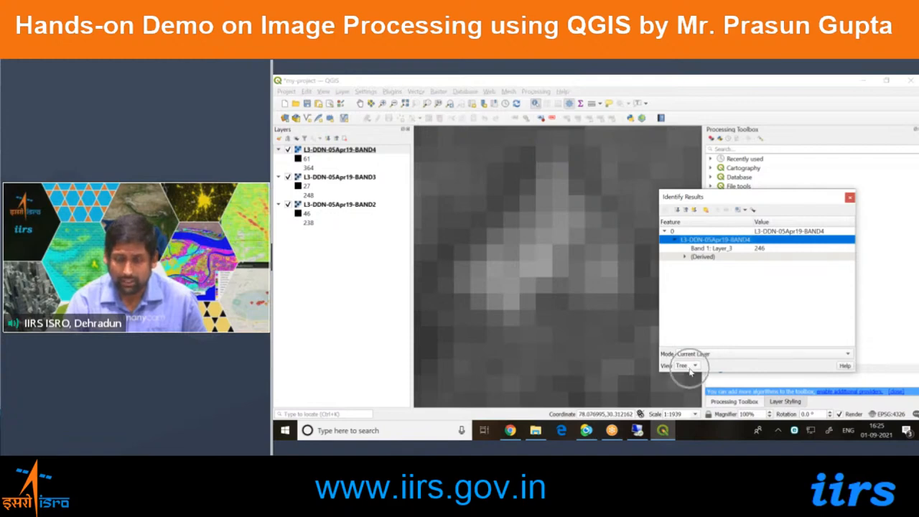
{"action": "left_click", "coordinate": [689, 372]}
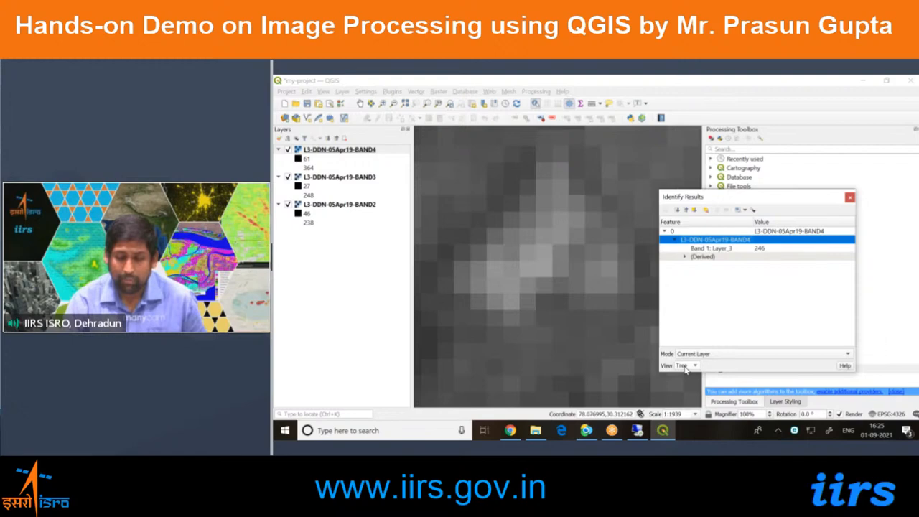
{"action": "left_click", "coordinate": [685, 366]}
{"action": "left_click", "coordinate": [685, 374]}
{"action": "left_click", "coordinate": [687, 366]}
{"action": "left_click", "coordinate": [683, 357]}
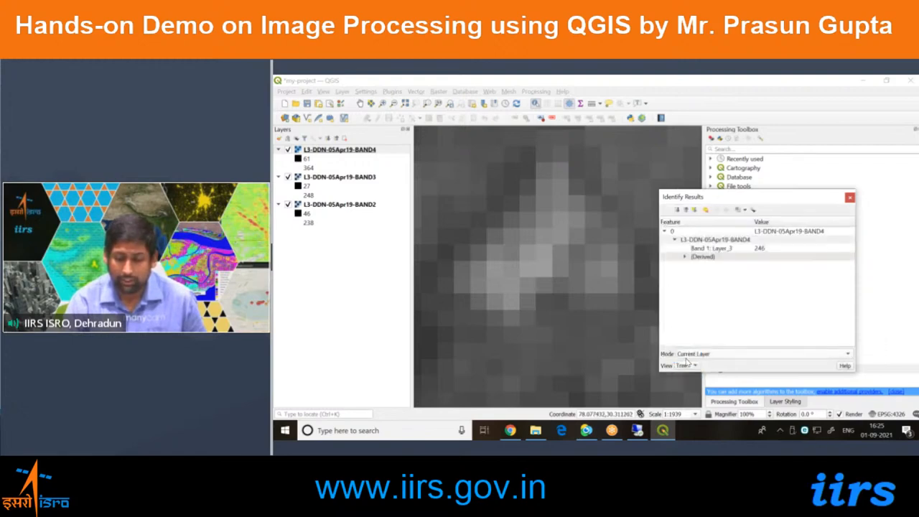
Set the identify mode to Top Down and show the results in Table view.
{"action": "left_click", "coordinate": [691, 355]}
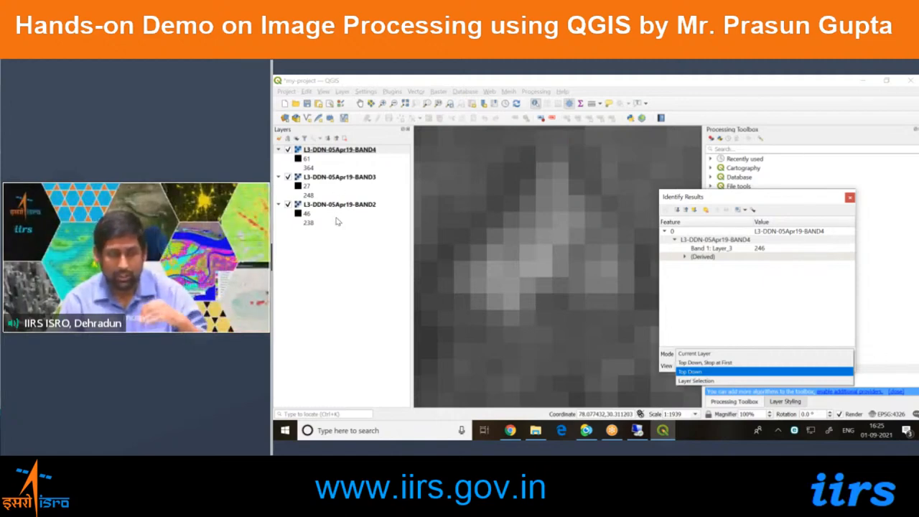
{"action": "left_click", "coordinate": [680, 371]}
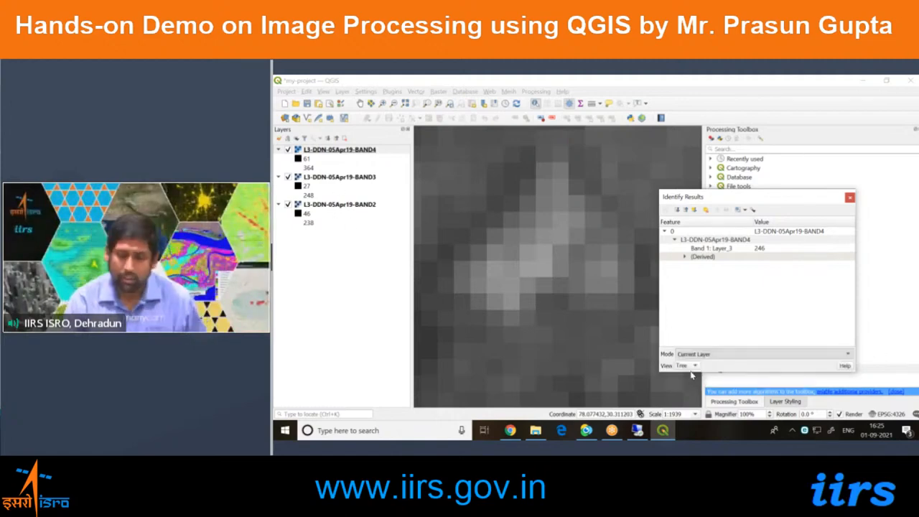
{"action": "left_click", "coordinate": [683, 366]}
{"action": "left_click", "coordinate": [683, 376]}
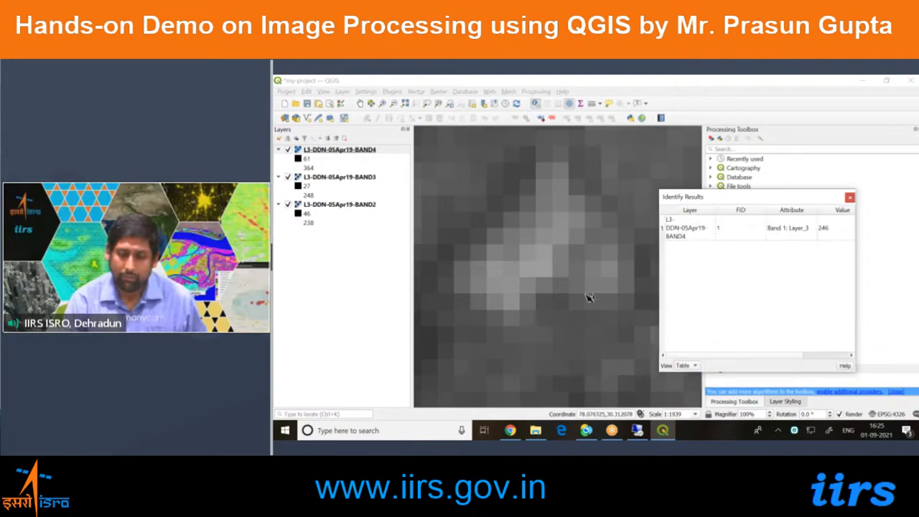
Identify two pixels in the bright spot and one just north of it in all three bands, narrowing the results table's FID column.
{"action": "left_click", "coordinate": [543, 258]}
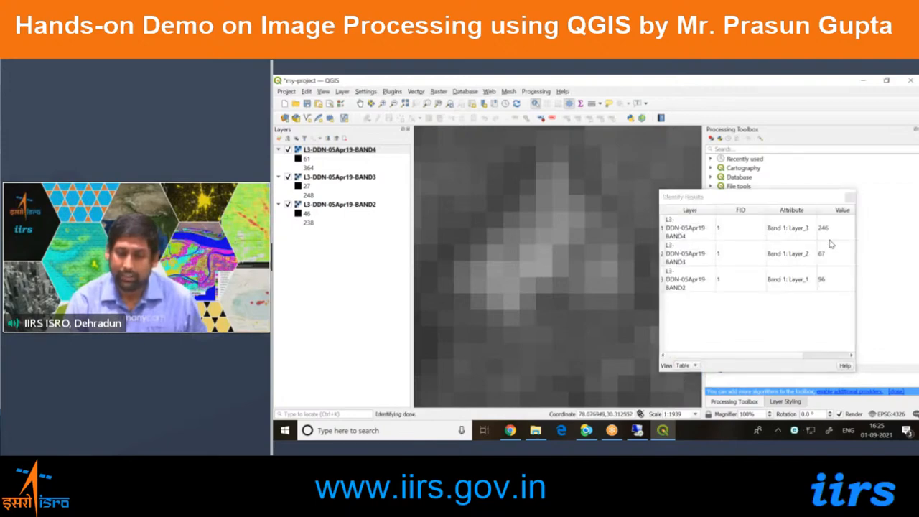
{"action": "left_click", "coordinate": [534, 271]}
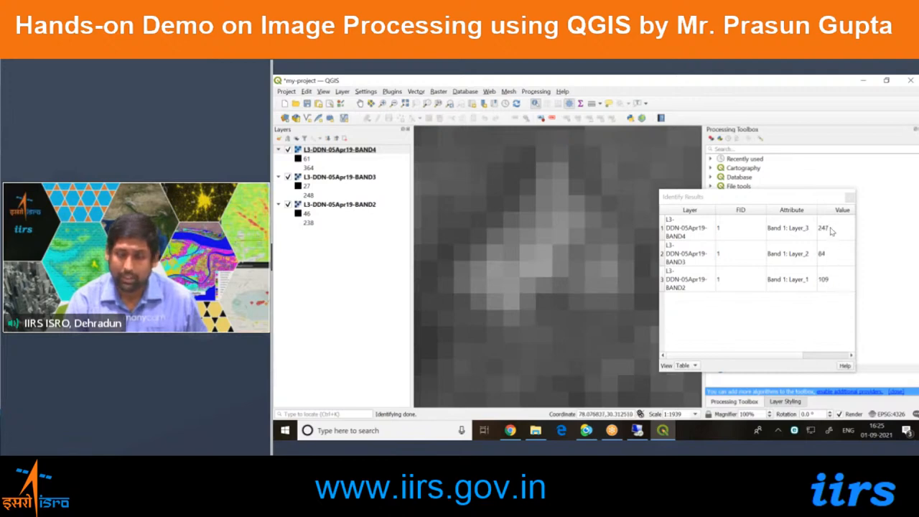
{"action": "left_click_drag", "start_coordinate": [767, 209], "coordinate": [738, 209]}
{"action": "left_click", "coordinate": [685, 239]}
{"action": "left_click", "coordinate": [686, 259]}
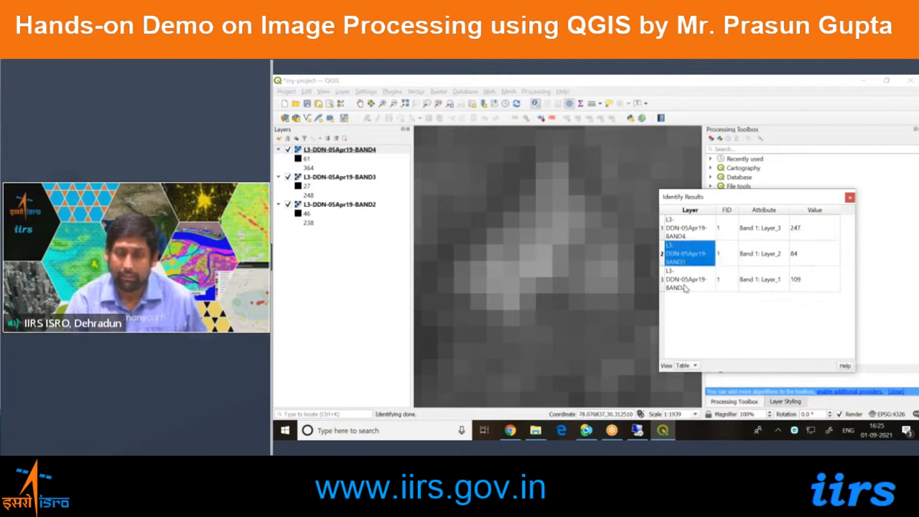
{"action": "left_click", "coordinate": [685, 287]}
{"action": "scroll", "coordinate": [524, 333], "scroll_direction": "down", "scroll_amount": 2}
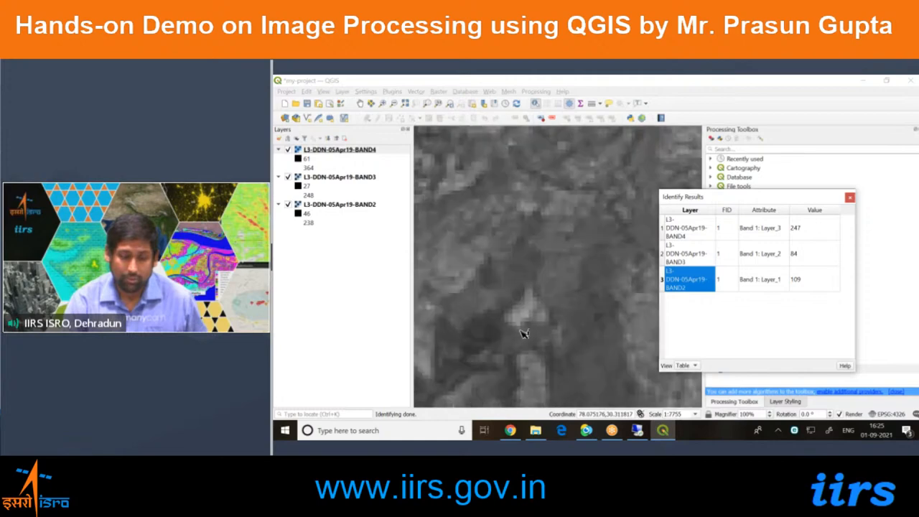
{"action": "left_click", "coordinate": [521, 262]}
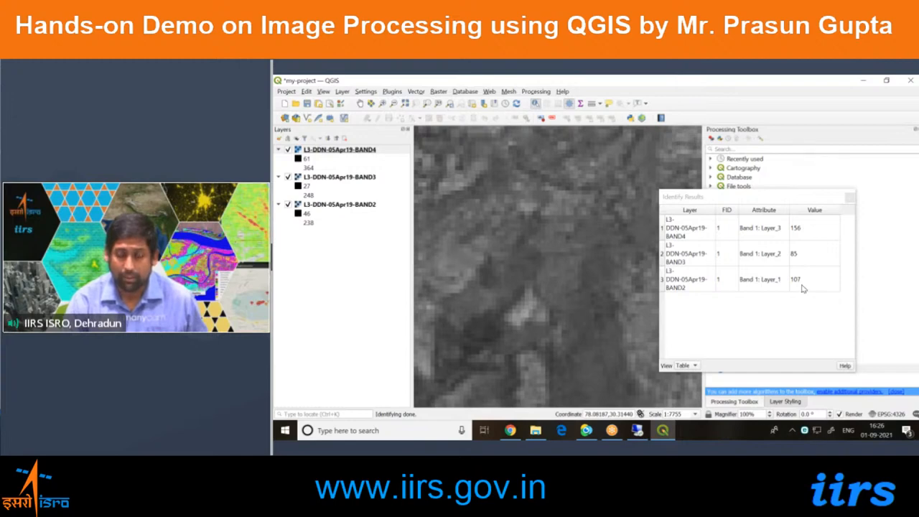
Show the identify results in Tree view and return them to Table view.
{"action": "left_click", "coordinate": [683, 365]}
{"action": "left_click", "coordinate": [686, 358]}
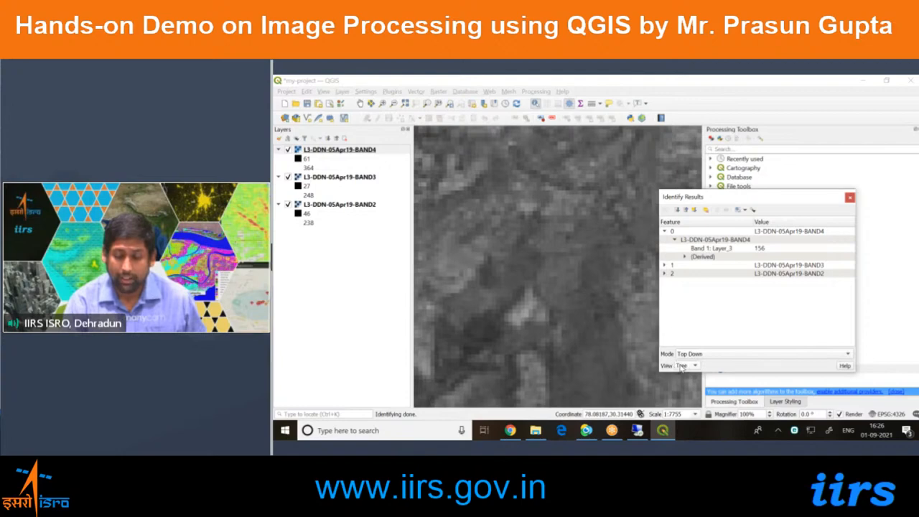
{"action": "left_click", "coordinate": [692, 366]}
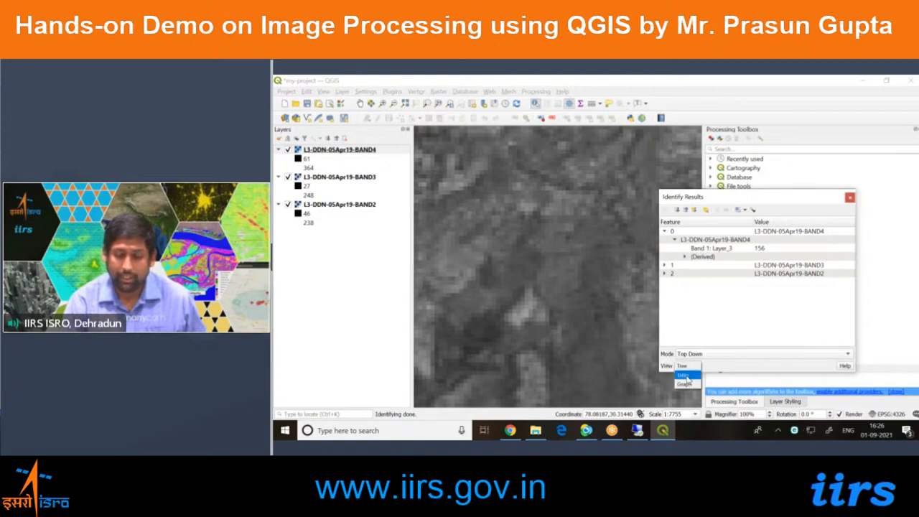
{"action": "left_click", "coordinate": [682, 375]}
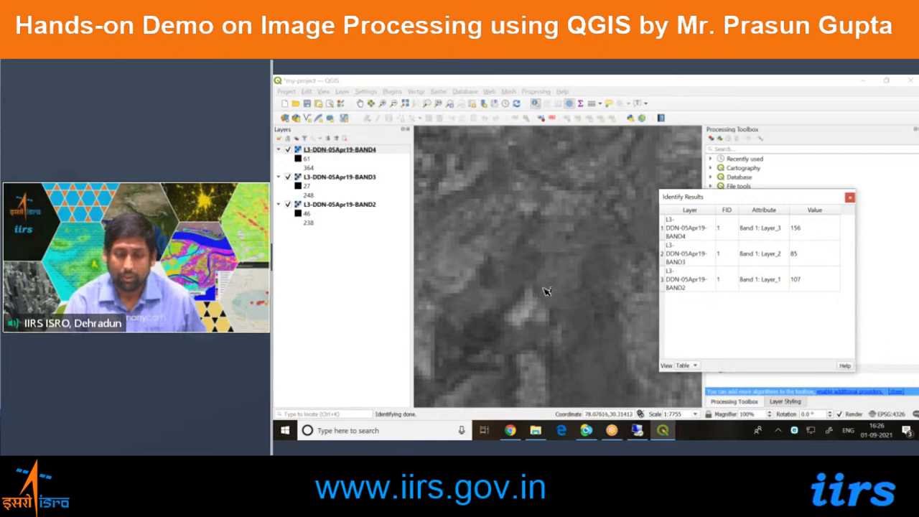
Identify one more pixel in the small bright spot across all three bands and close the identify results.
{"action": "left_click", "coordinate": [535, 316]}
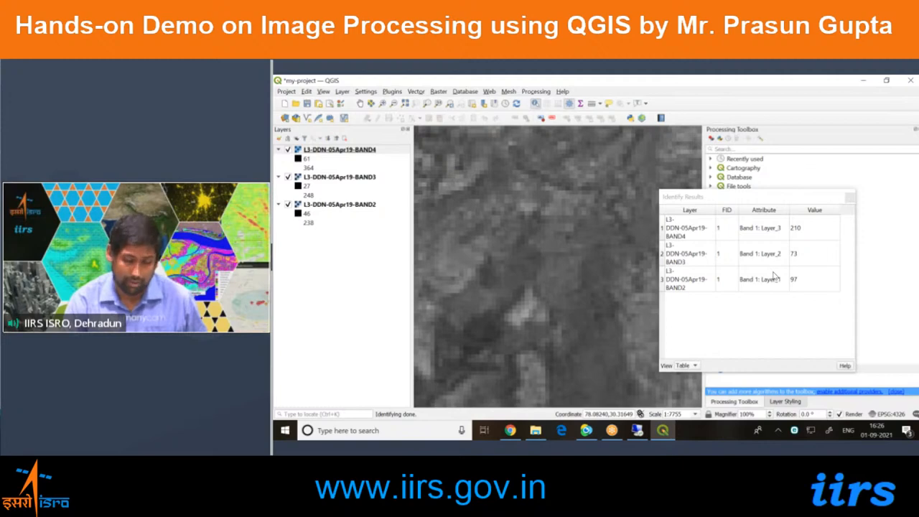
{"action": "left_click", "coordinate": [850, 198]}
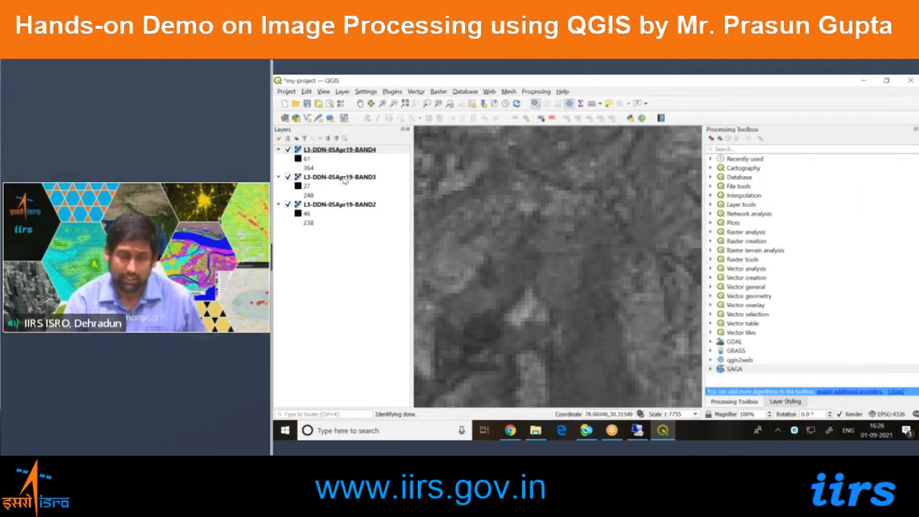
Open the raster Merge tool with the full image in view, and enlarge and reposition its dialog.
{"action": "left_click", "coordinate": [404, 104]}
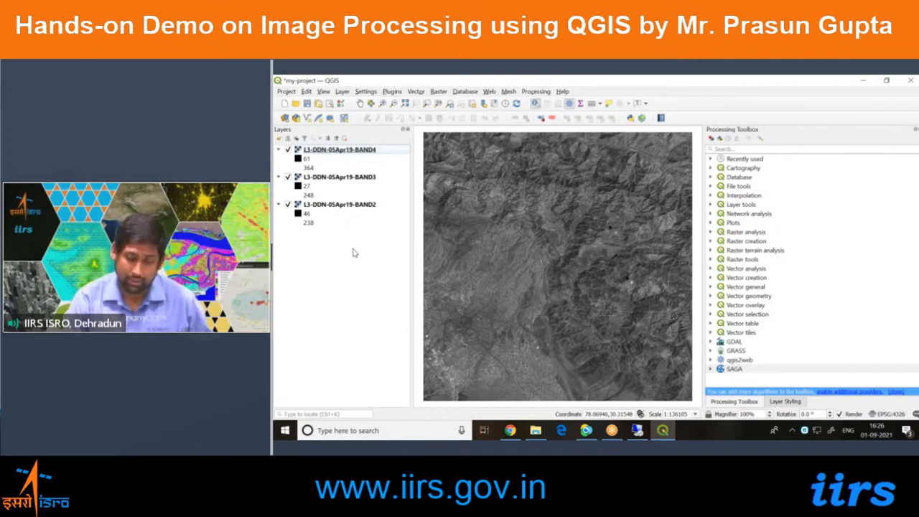
{"action": "left_click", "coordinate": [437, 92]}
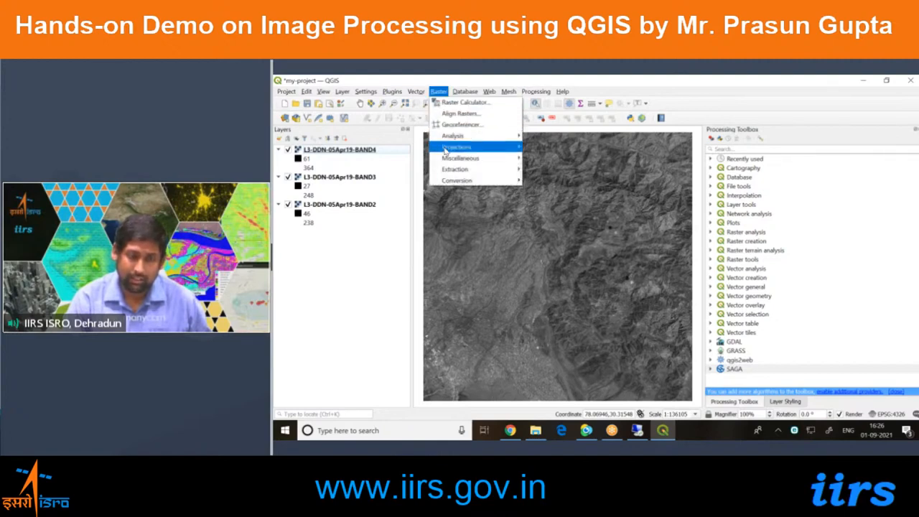
{"action": "mouse_move", "coordinate": [446, 162]}
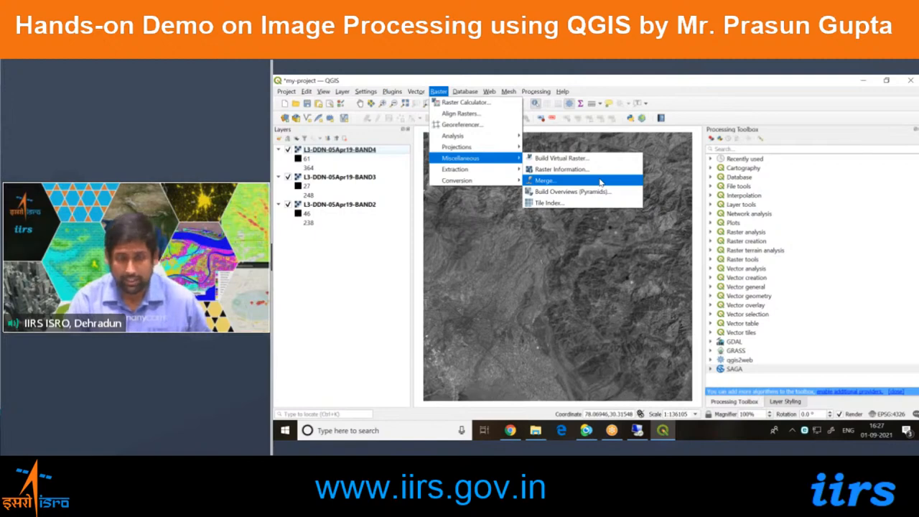
{"action": "left_click", "coordinate": [562, 182]}
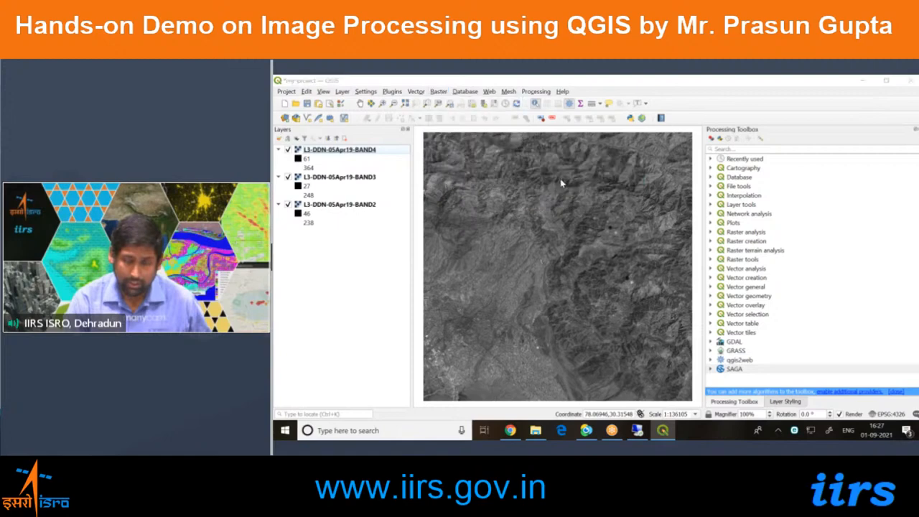
{"action": "left_click_drag", "start_coordinate": [556, 166], "coordinate": [556, 115]}
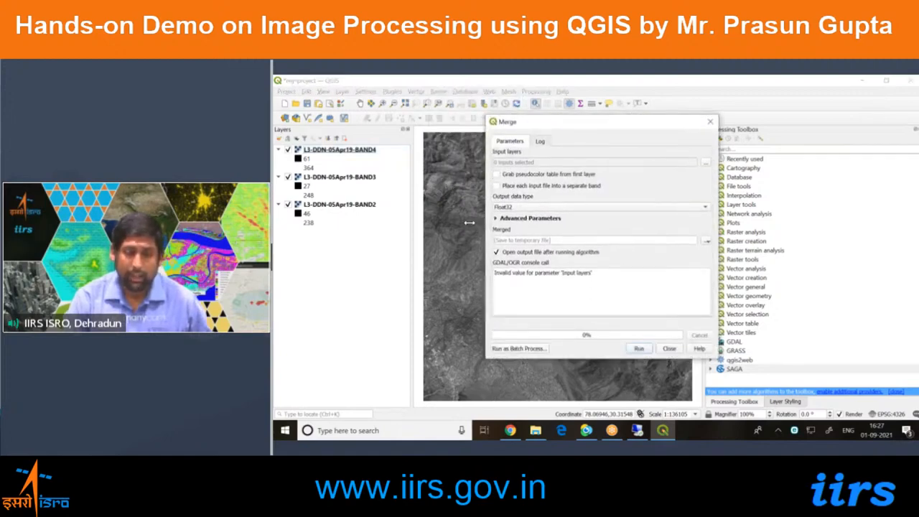
{"action": "left_click_drag", "start_coordinate": [480, 226], "coordinate": [428, 225]}
{"action": "left_click_drag", "start_coordinate": [532, 127], "coordinate": [599, 148]}
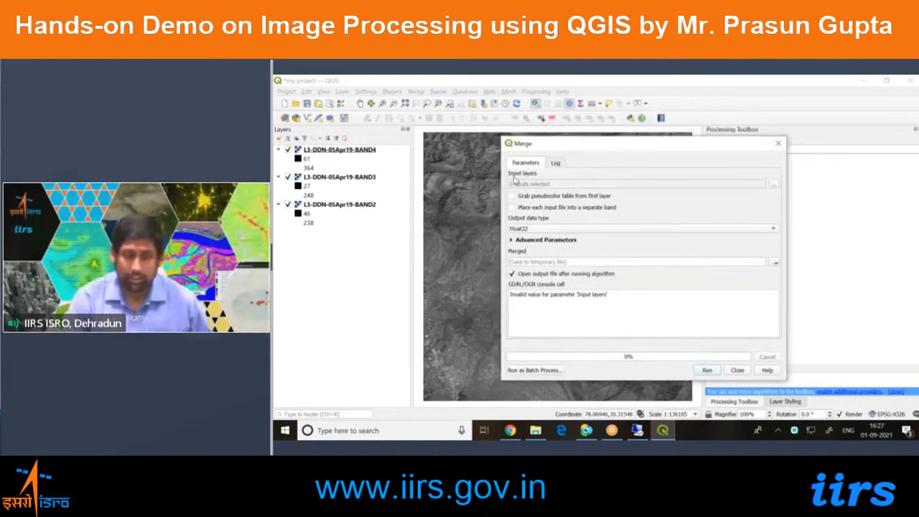
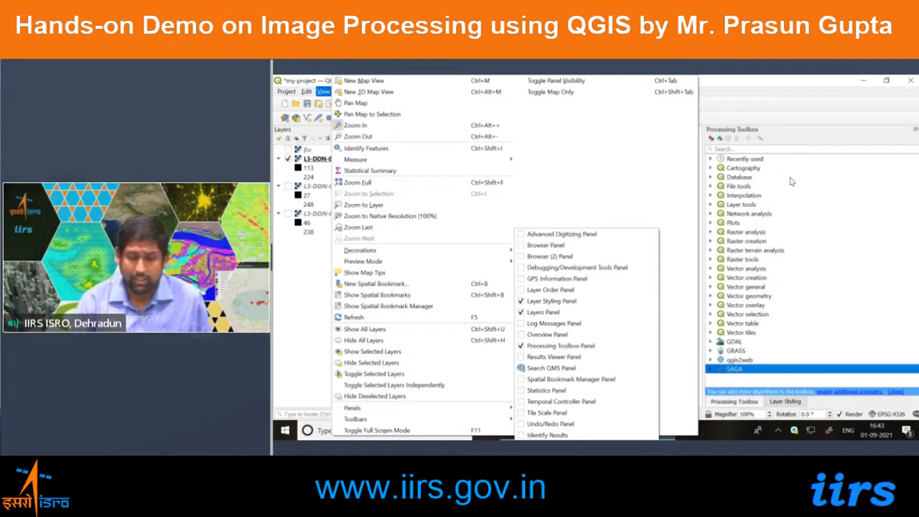
Close the Processing Toolbox panel, show it again in front of Layer Styling, and narrow it slightly.
{"action": "left_click", "coordinate": [829, 196]}
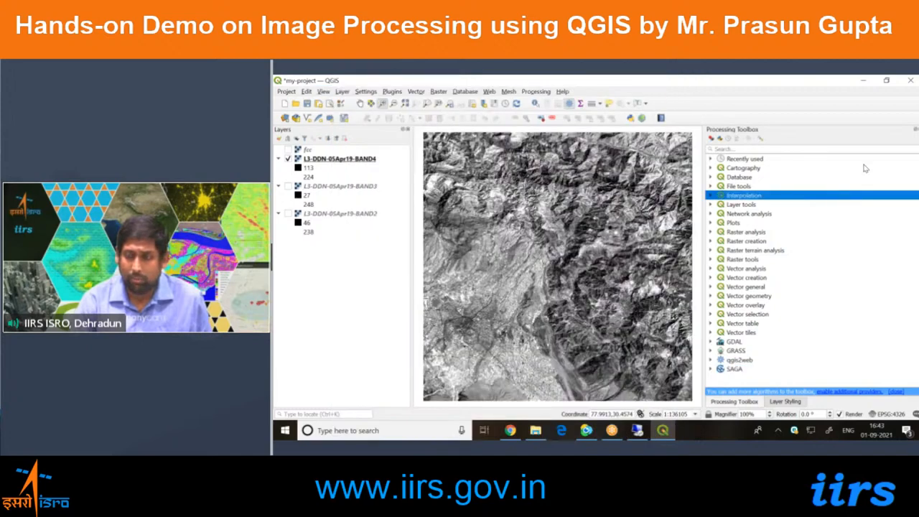
{"action": "left_click", "coordinate": [734, 370]}
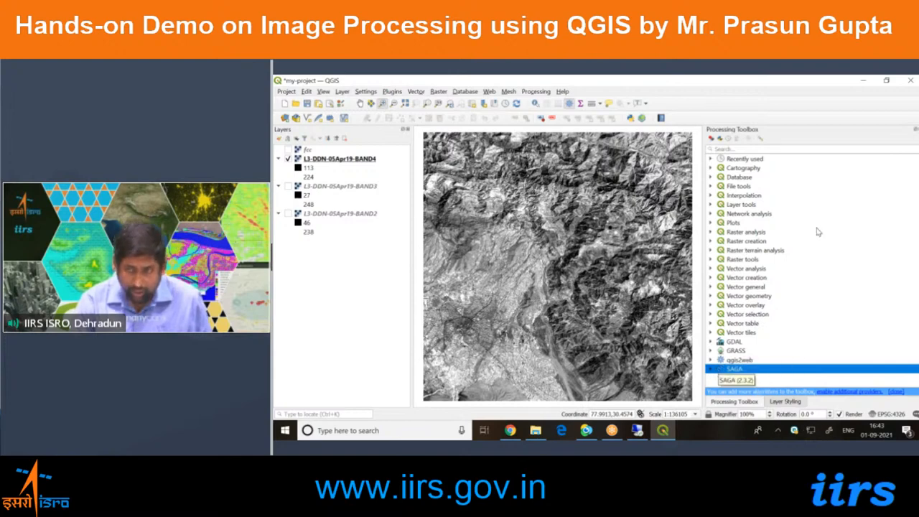
{"action": "left_click", "coordinate": [914, 131]}
{"action": "left_click_drag", "start_coordinate": [580, 171], "coordinate": [589, 156]}
{"action": "left_click_drag", "start_coordinate": [522, 155], "coordinate": [747, 183]}
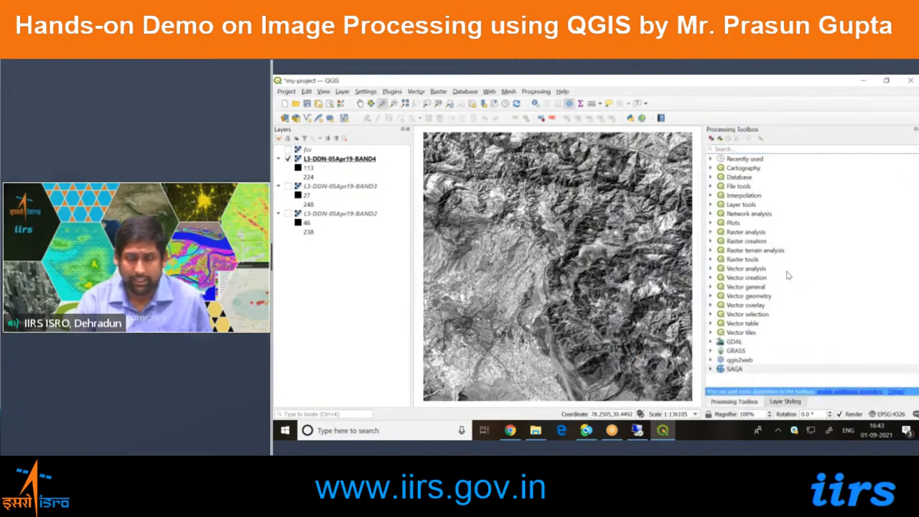
{"action": "left_click", "coordinate": [791, 405]}
{"action": "left_click", "coordinate": [748, 403]}
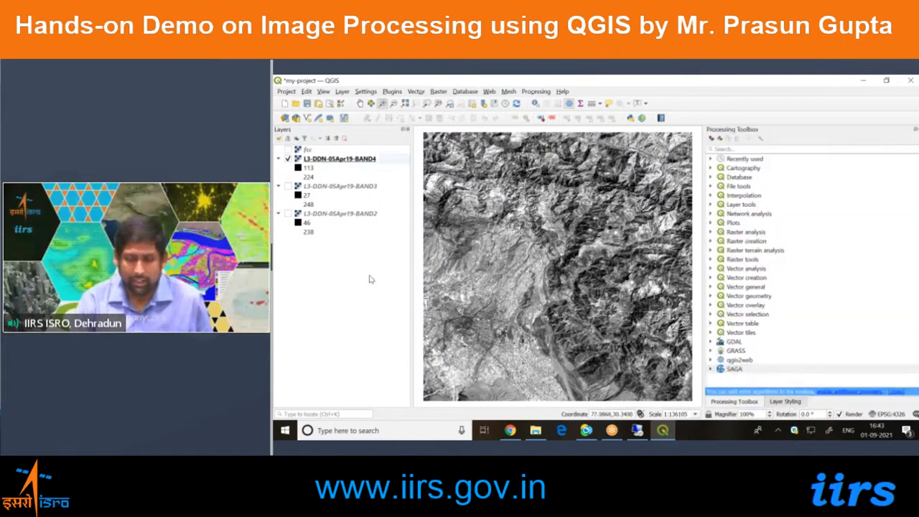
{"action": "left_click_drag", "start_coordinate": [703, 277], "coordinate": [705, 277]}
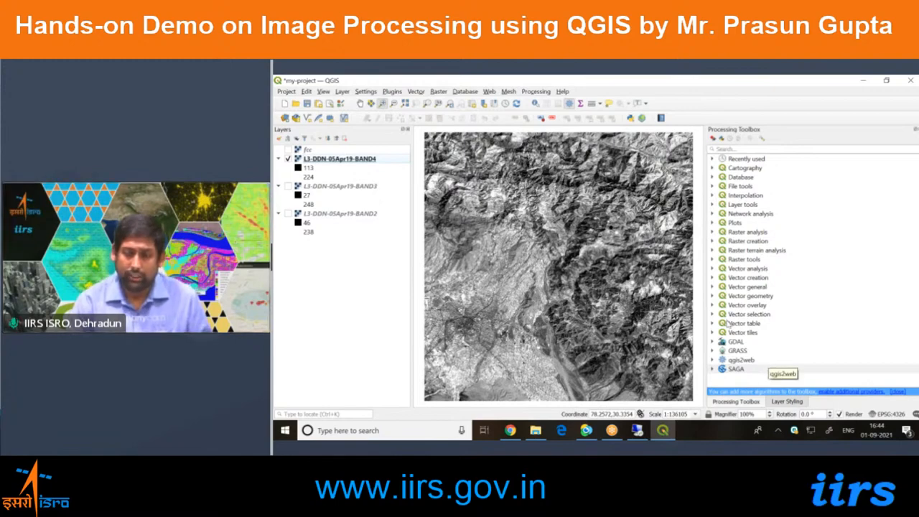
Expand the SAGA provider's Raster filter group in the Processing Toolbox and highlight the Simple filter algorithm.
{"action": "left_click", "coordinate": [734, 371]}
{"action": "left_click", "coordinate": [713, 370]}
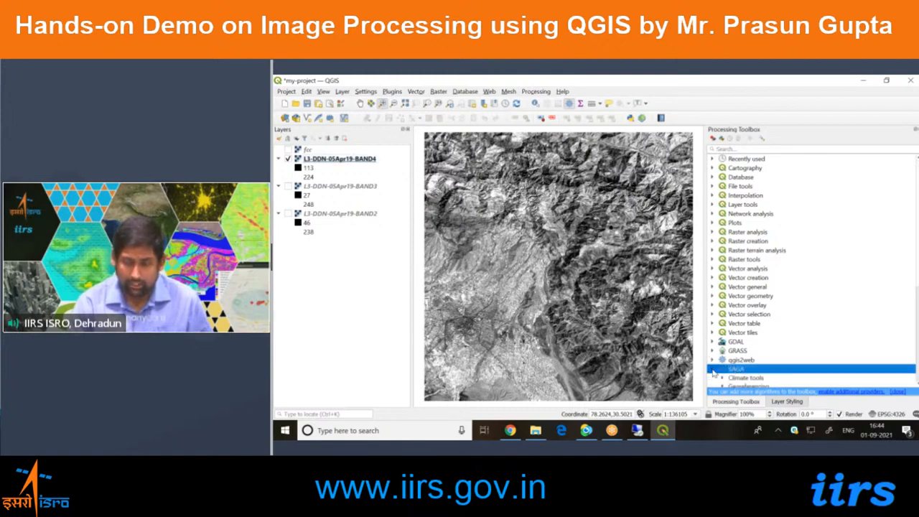
{"action": "scroll", "coordinate": [746, 316], "scroll_direction": "down", "scroll_amount": 5}
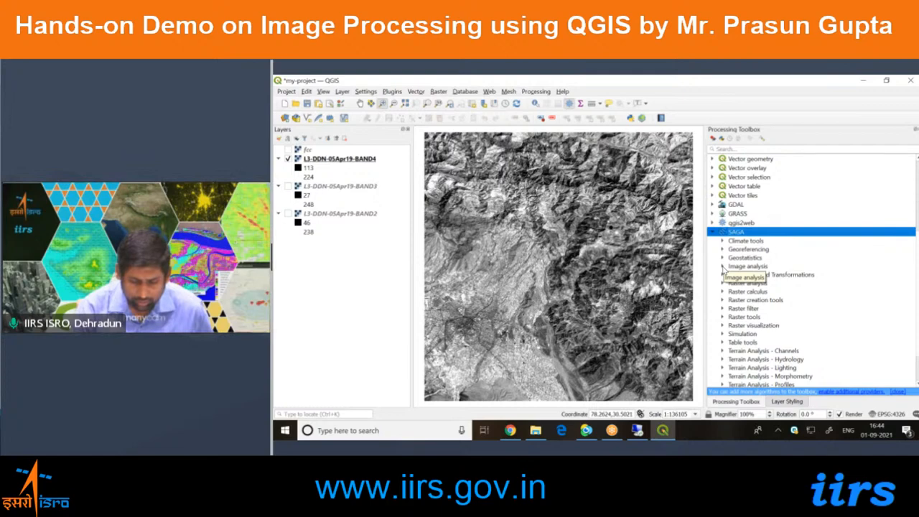
{"action": "left_click", "coordinate": [740, 309]}
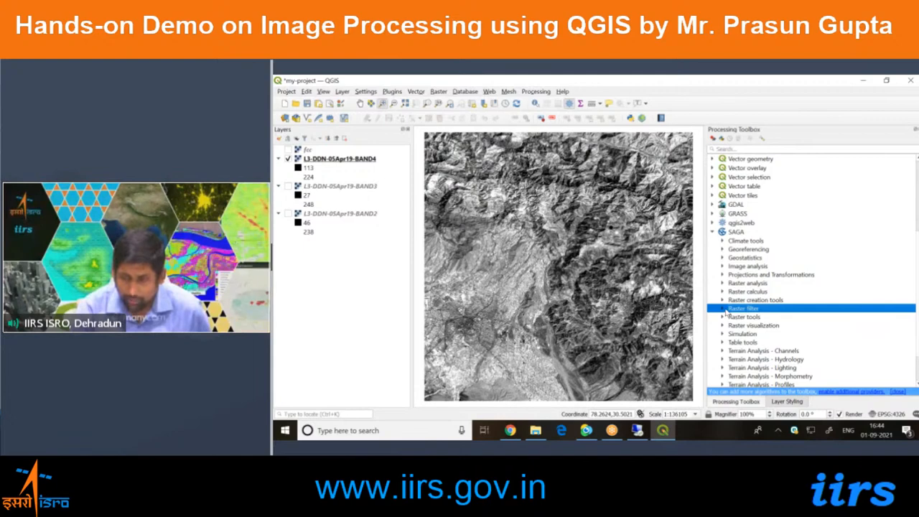
{"action": "left_click", "coordinate": [722, 309]}
{"action": "scroll", "coordinate": [742, 314], "scroll_direction": "down", "scroll_amount": 2}
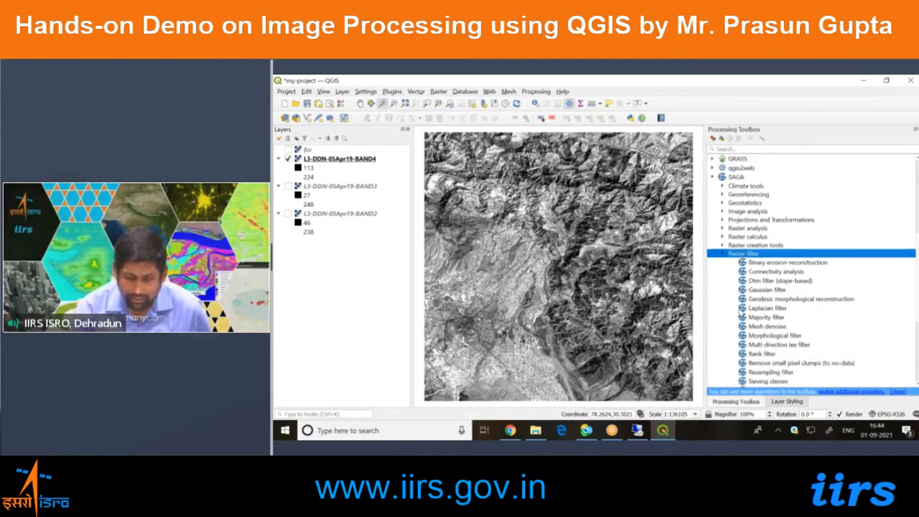
{"action": "scroll", "coordinate": [742, 315], "scroll_direction": "down", "scroll_amount": 2}
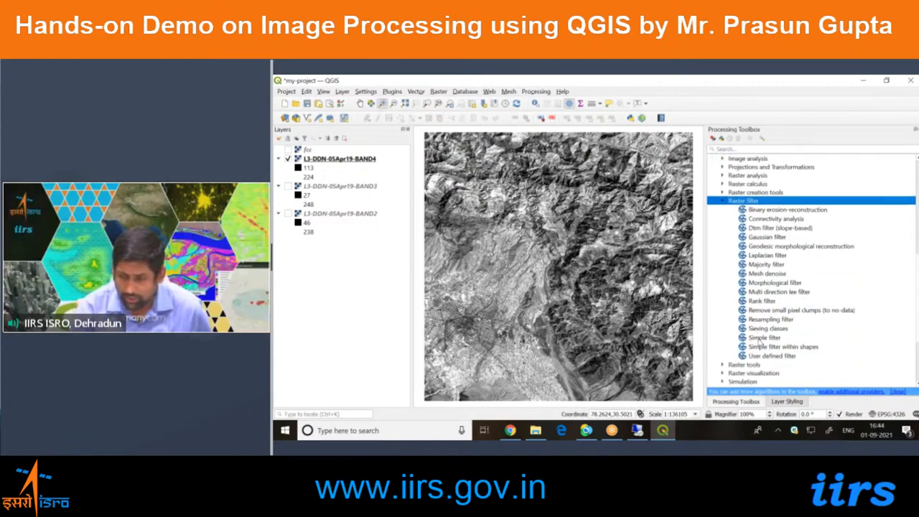
{"action": "left_click", "coordinate": [759, 338]}
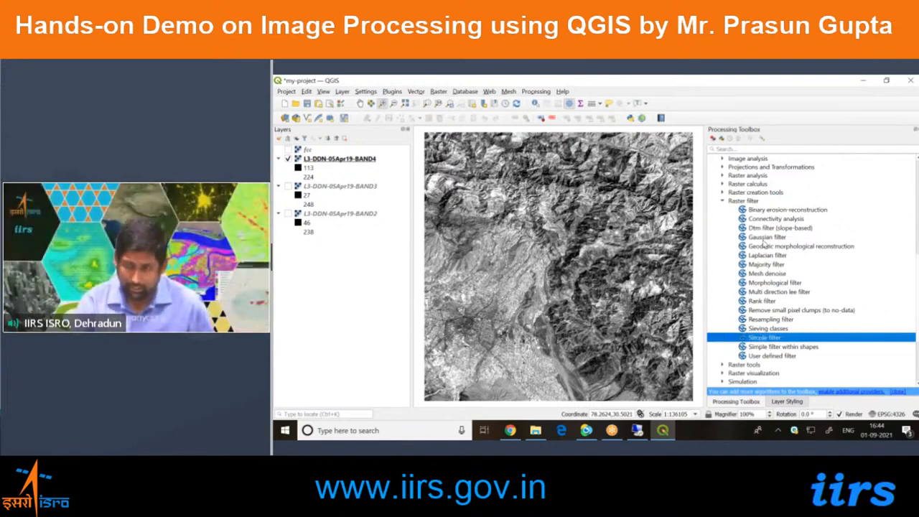
Look through the SAGA raster filter algorithms, and collapse the Raster filter group and the SAGA provider.
{"action": "scroll", "coordinate": [758, 243], "scroll_direction": "up", "scroll_amount": 2}
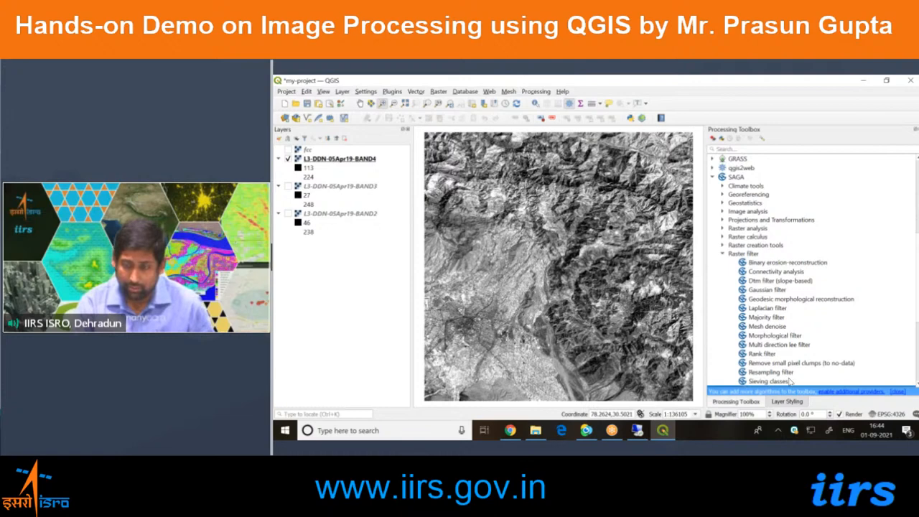
{"action": "scroll", "coordinate": [790, 380], "scroll_direction": "down", "scroll_amount": 2}
{"action": "scroll", "coordinate": [742, 362], "scroll_direction": "up", "scroll_amount": 3}
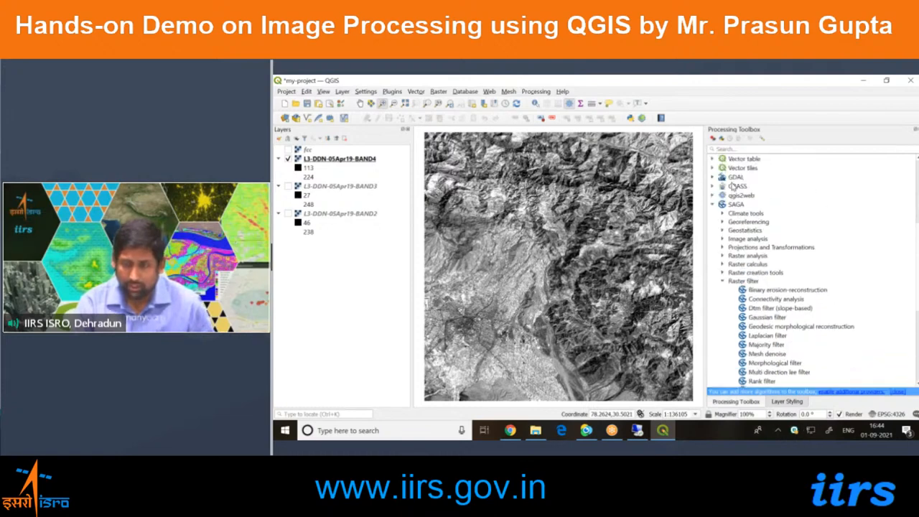
{"action": "scroll", "coordinate": [744, 289], "scroll_direction": "down", "scroll_amount": 2}
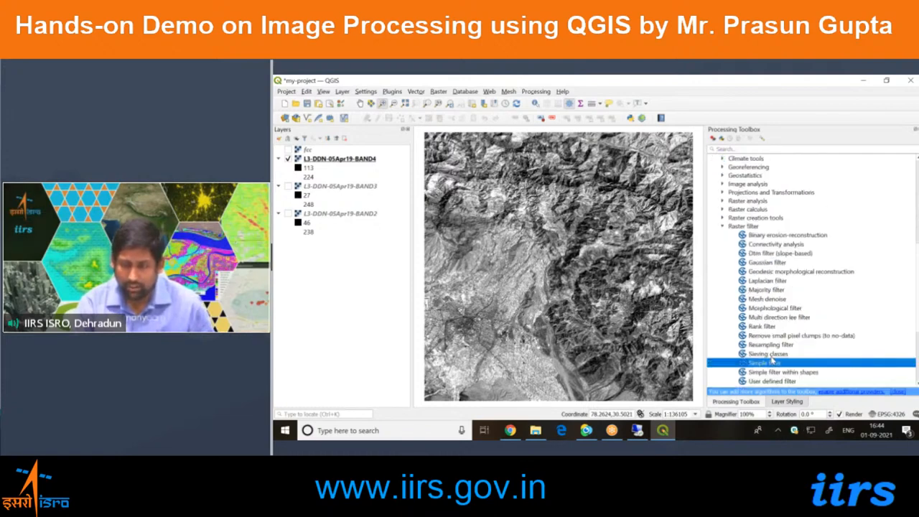
{"action": "scroll", "coordinate": [725, 298], "scroll_direction": "up", "scroll_amount": 3}
{"action": "left_click", "coordinate": [724, 309]}
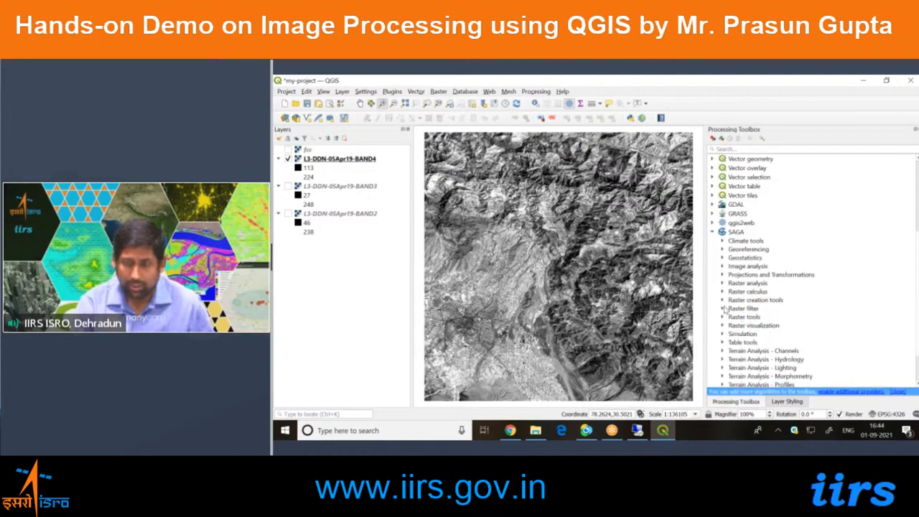
{"action": "left_click", "coordinate": [713, 232]}
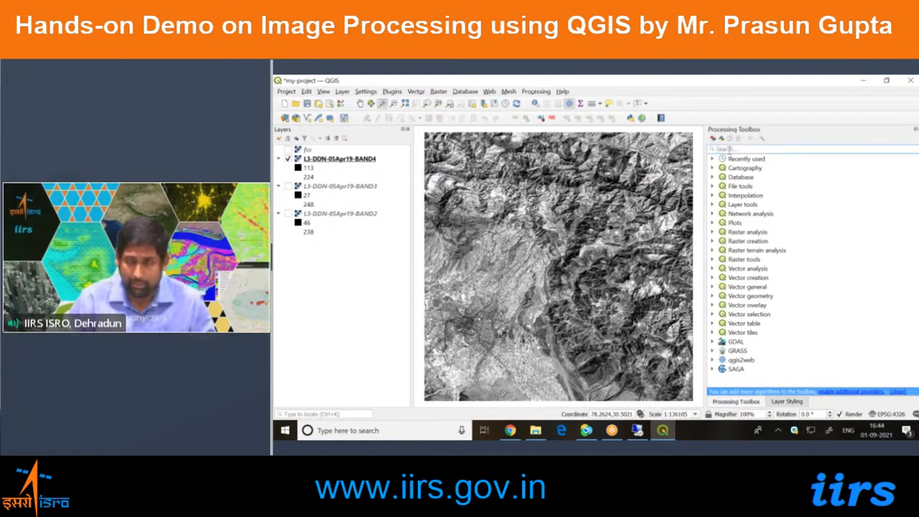
Search the Processing Toolbox for "simple", open SAGA's Simple filter, and reposition its dialog.
{"action": "type", "text": "s"}
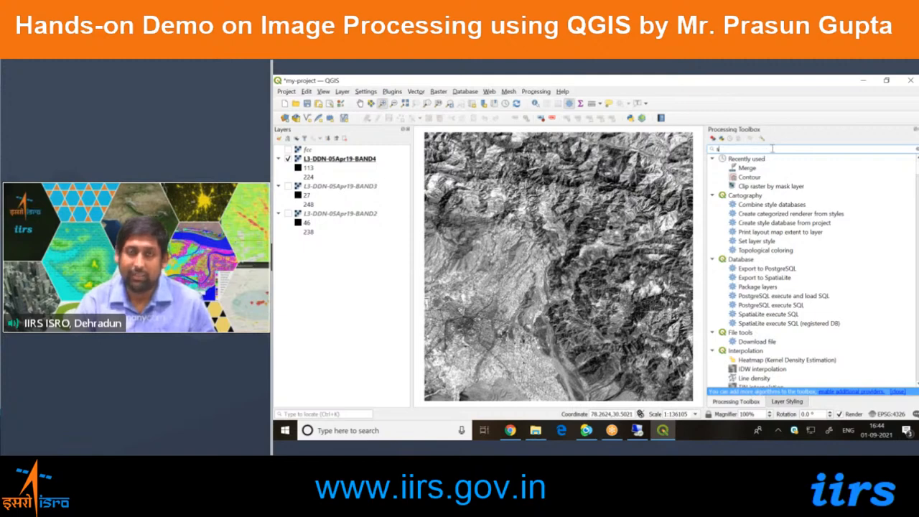
{"action": "type", "text": "imple"}
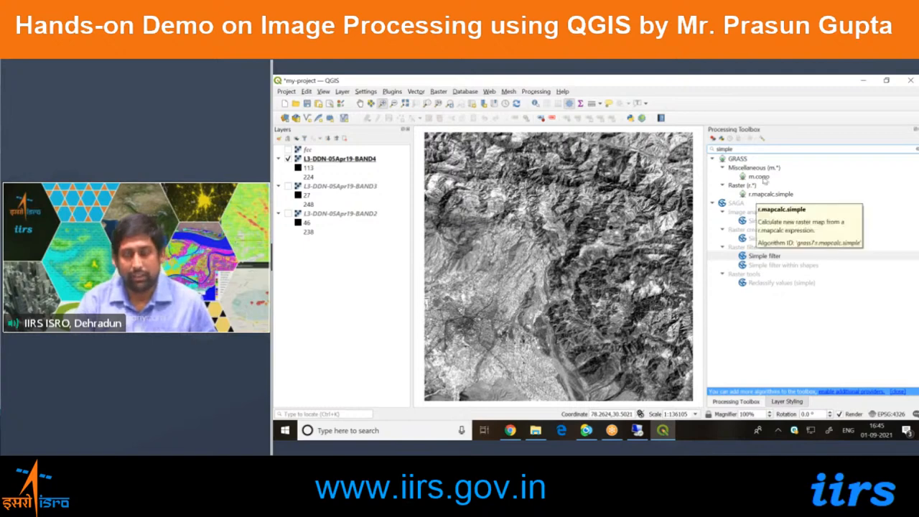
{"action": "left_click", "coordinate": [759, 256]}
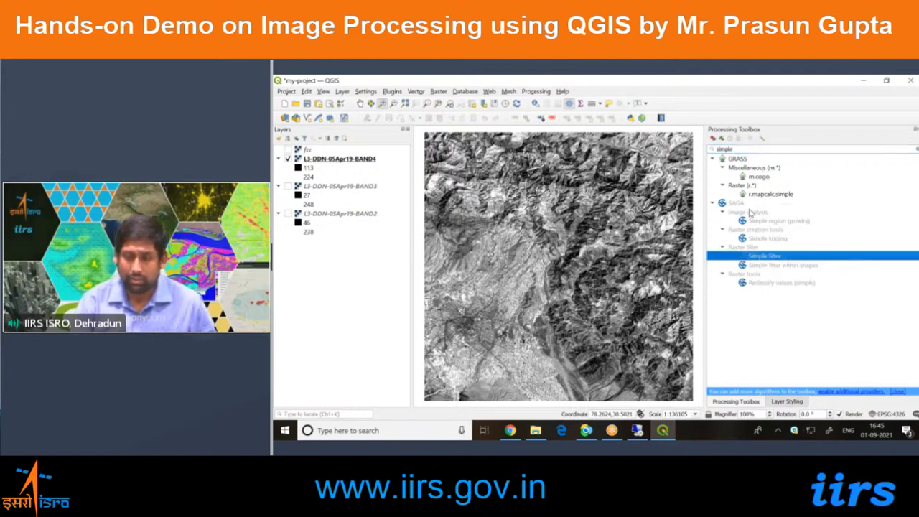
{"action": "double_click", "coordinate": [788, 255]}
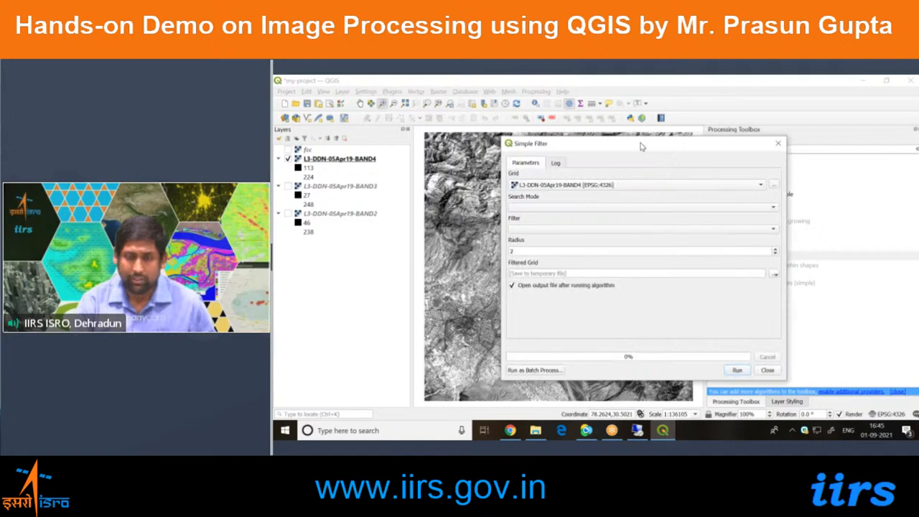
{"action": "left_click_drag", "start_coordinate": [641, 147], "coordinate": [591, 123]}
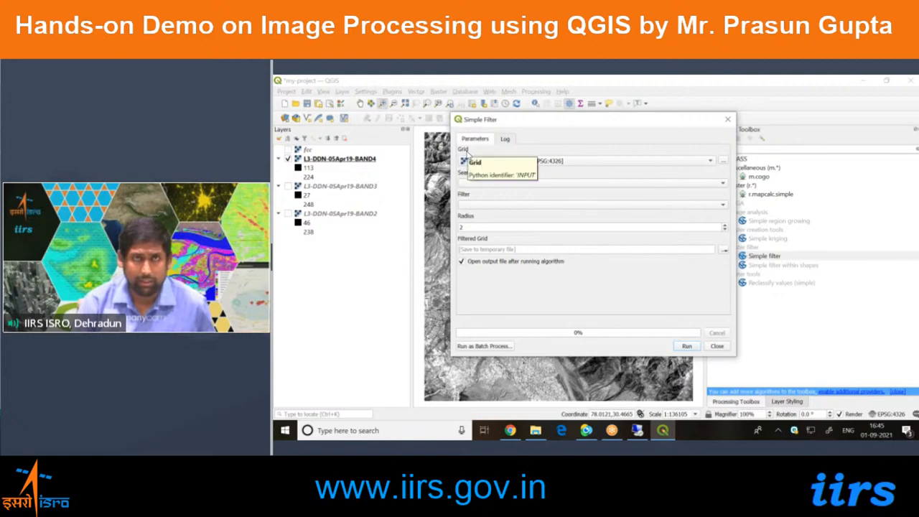
Choose L3-DDN-05Apr19-BAND4 as the Simple Filter's input grid and set the search mode to [0] Square.
{"action": "left_click", "coordinate": [507, 162]}
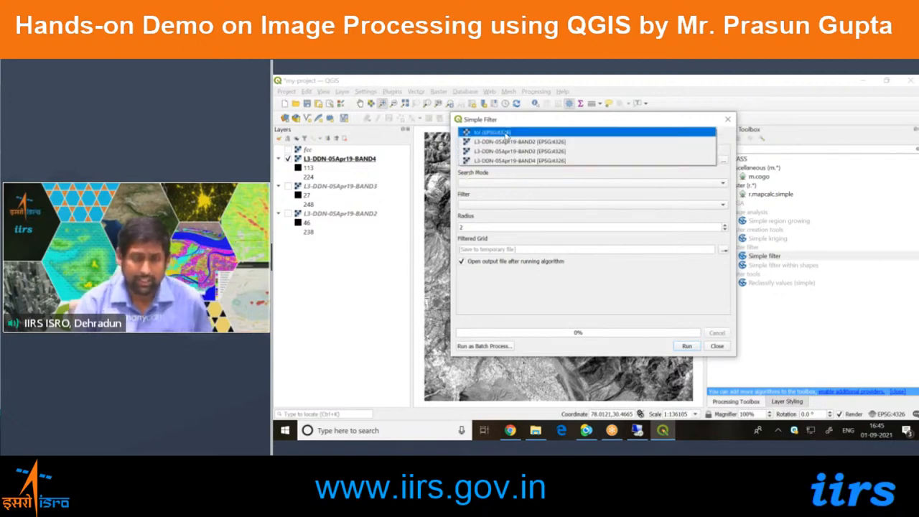
{"action": "left_click", "coordinate": [535, 161]}
{"action": "left_click", "coordinate": [527, 184]}
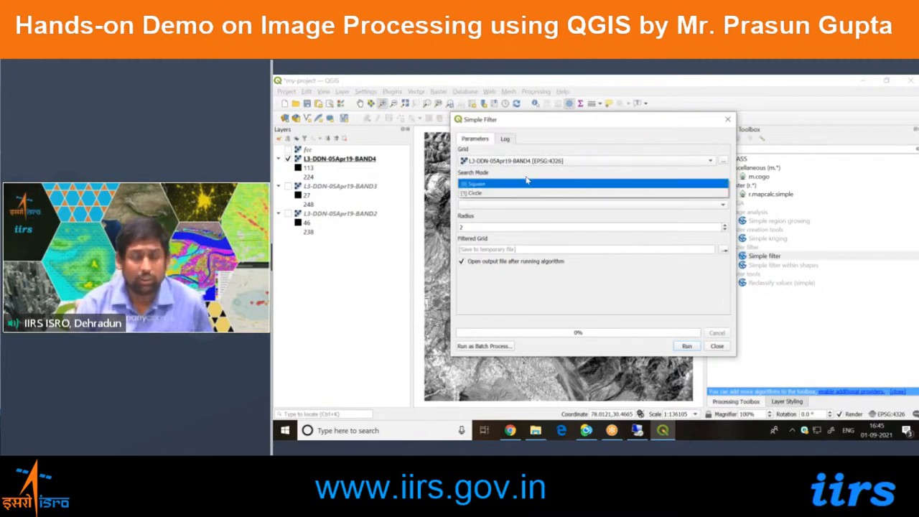
{"action": "left_click", "coordinate": [526, 175]}
{"action": "left_click", "coordinate": [511, 185]}
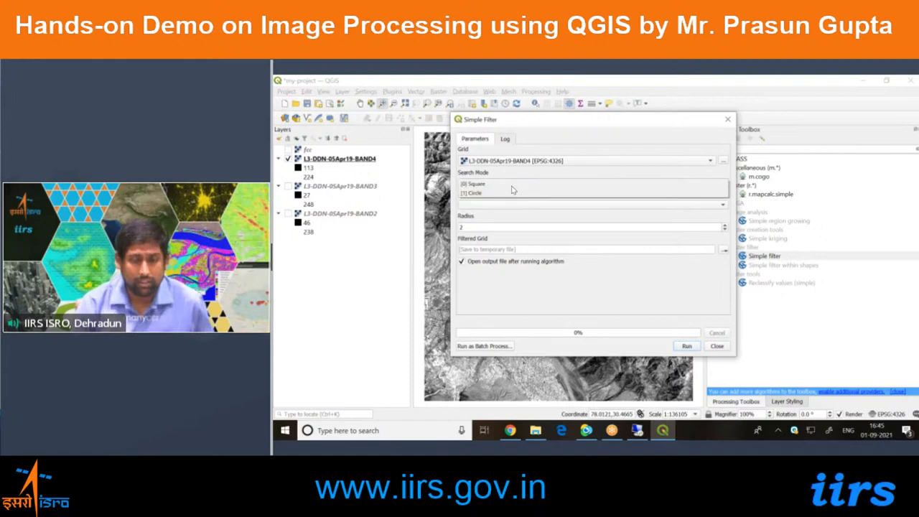
{"action": "left_click", "coordinate": [511, 179]}
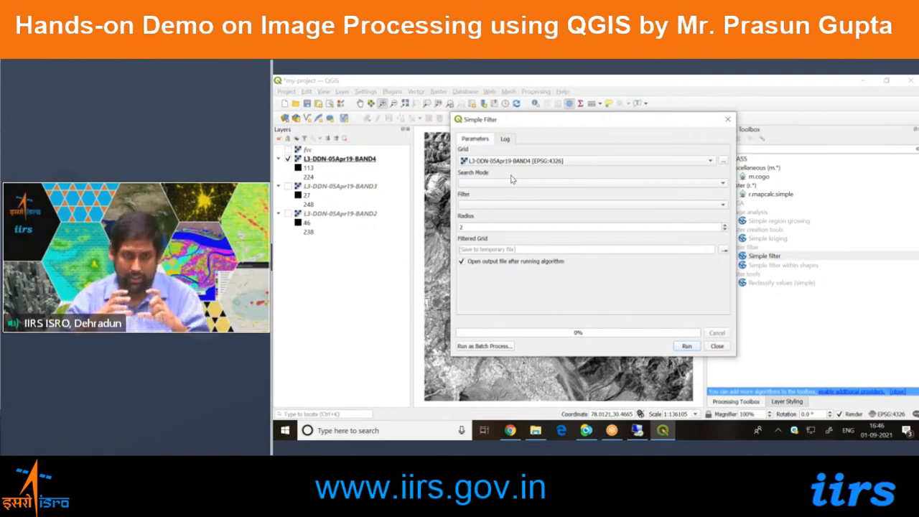
{"action": "left_click", "coordinate": [518, 183]}
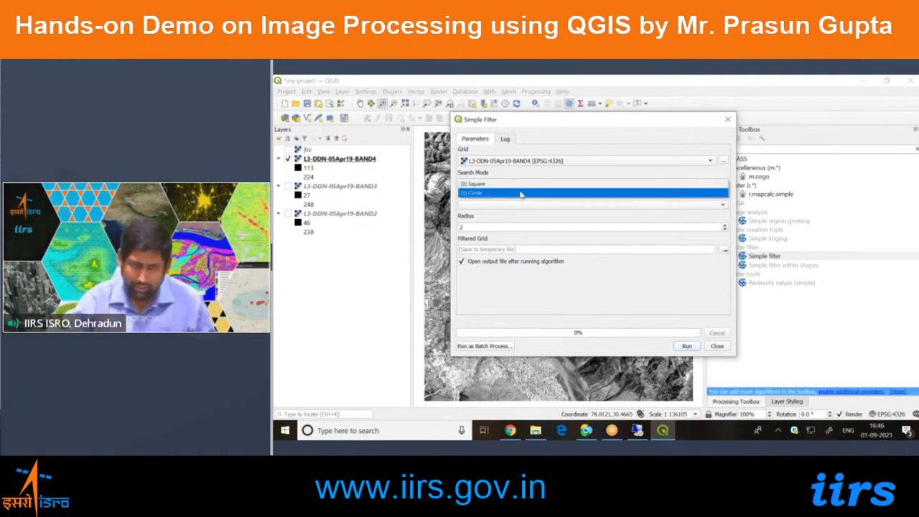
{"action": "left_click", "coordinate": [522, 190]}
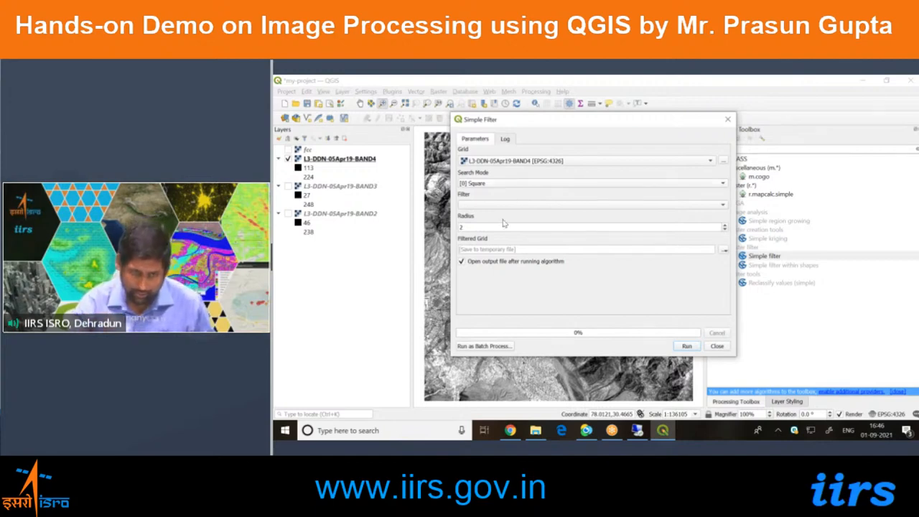
Set the Simple Filter's filter type to [0] Smooth and open the radius for editing.
{"action": "left_click", "coordinate": [503, 205]}
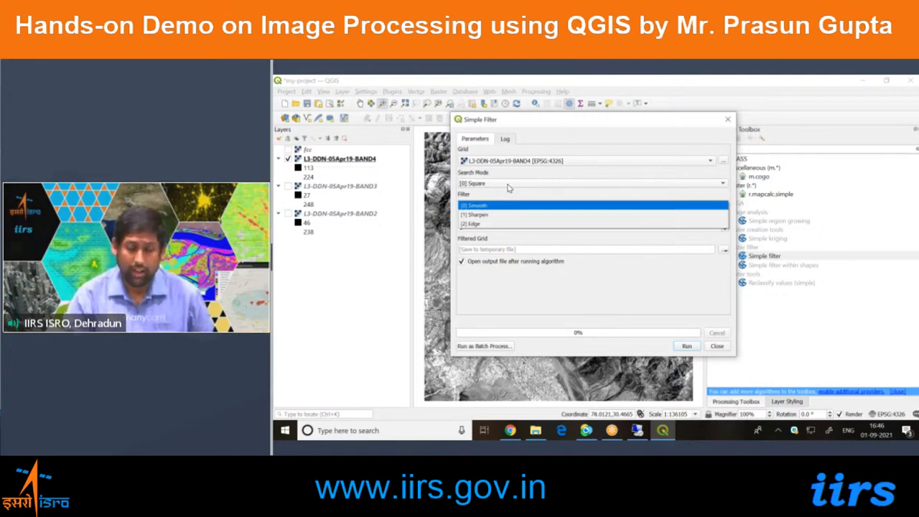
{"action": "left_click", "coordinate": [508, 188]}
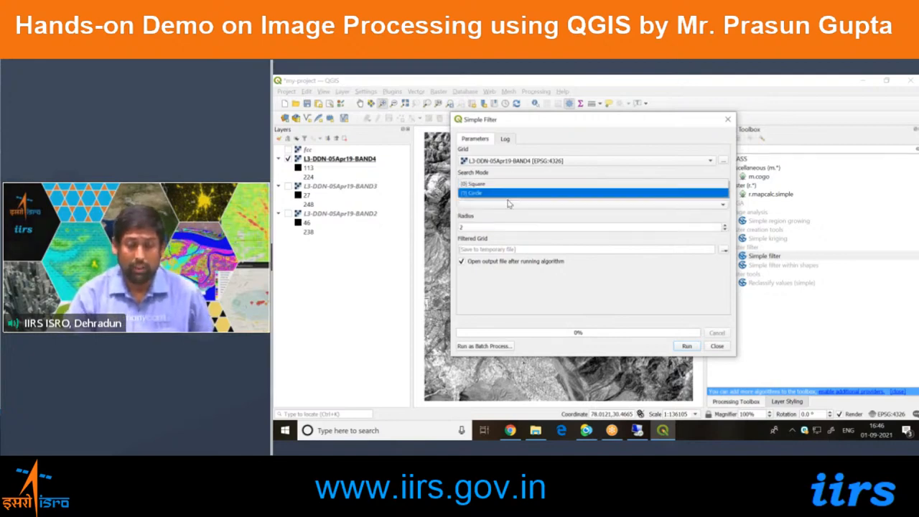
{"action": "left_click", "coordinate": [506, 214]}
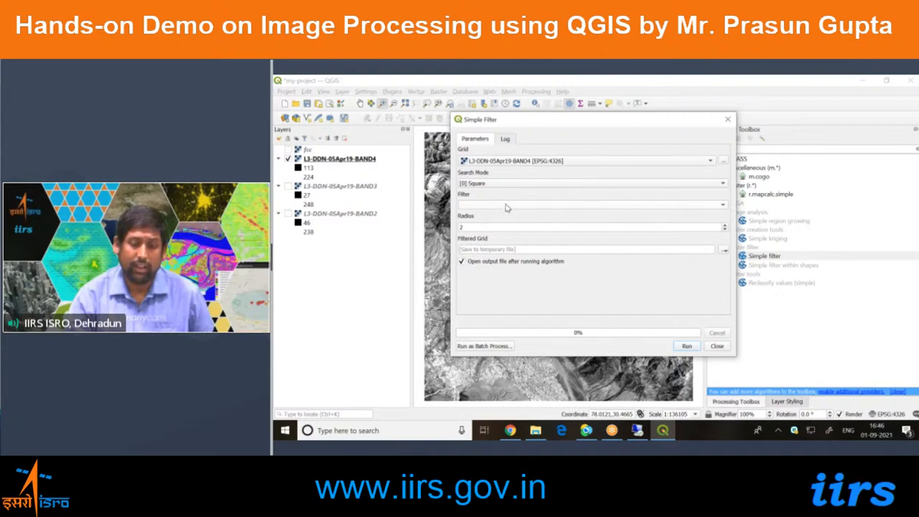
{"action": "left_click", "coordinate": [506, 206]}
{"action": "left_click", "coordinate": [507, 206]}
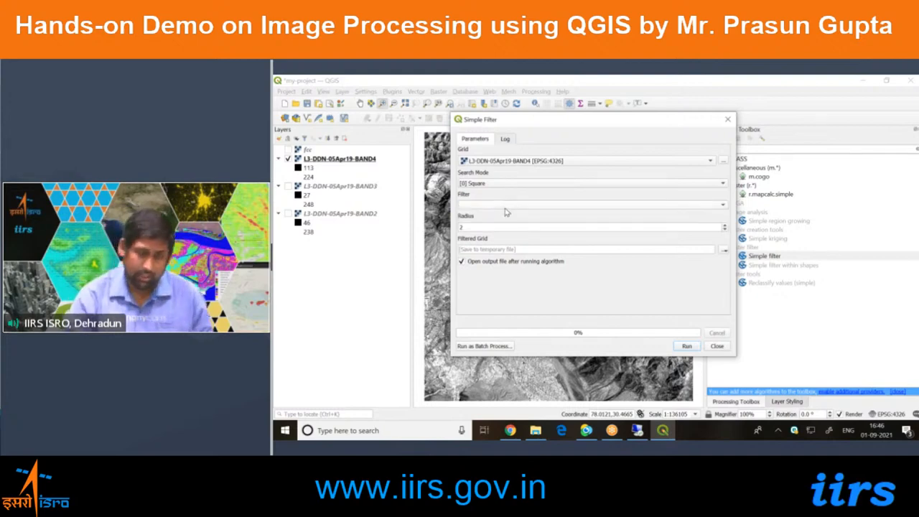
{"action": "left_click", "coordinate": [506, 207]}
{"action": "left_click", "coordinate": [495, 207]}
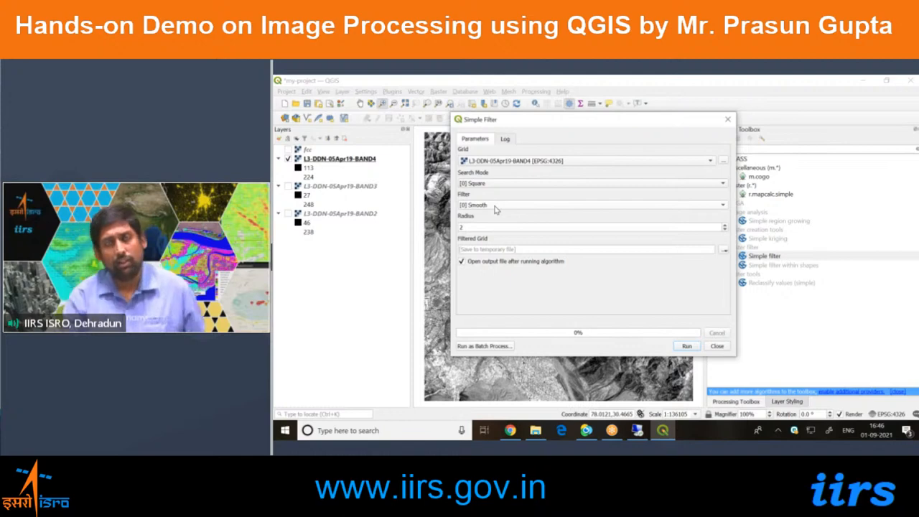
{"action": "key", "text": "ctrl"}
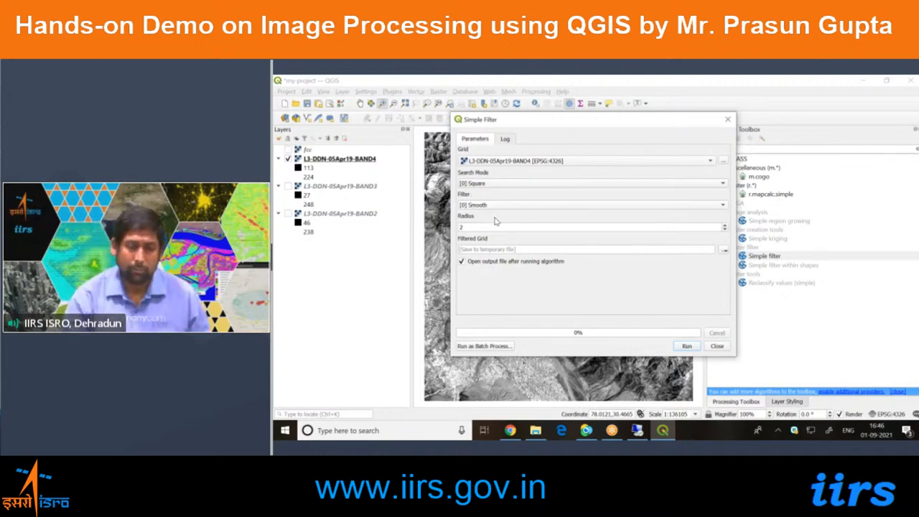
{"action": "left_click", "coordinate": [495, 227]}
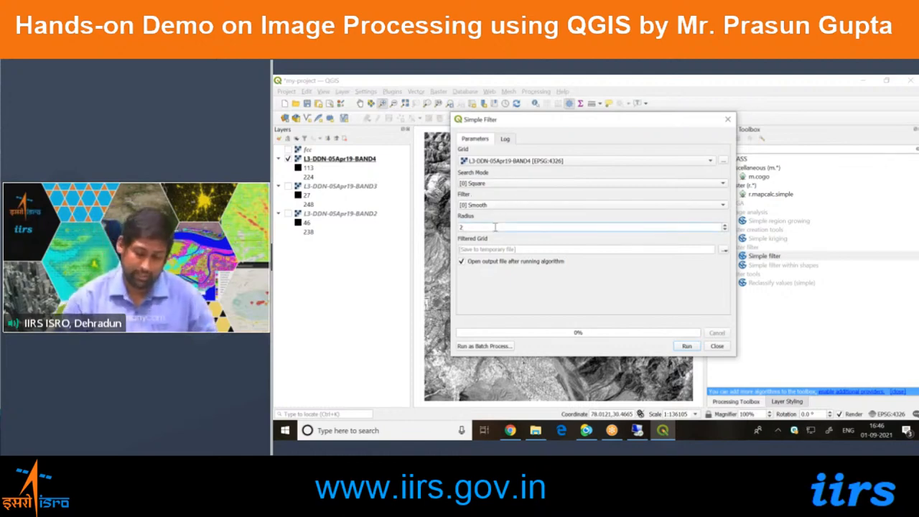
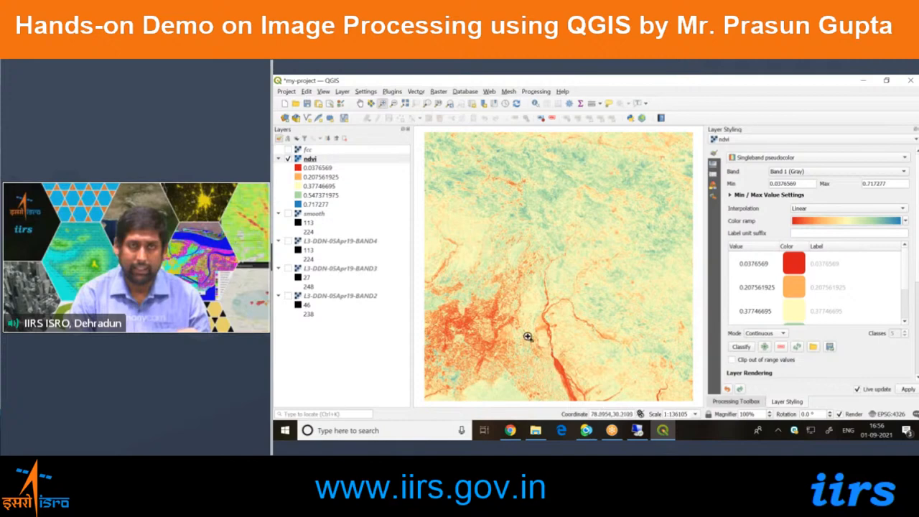
{"action": "left_click", "coordinate": [794, 267]}
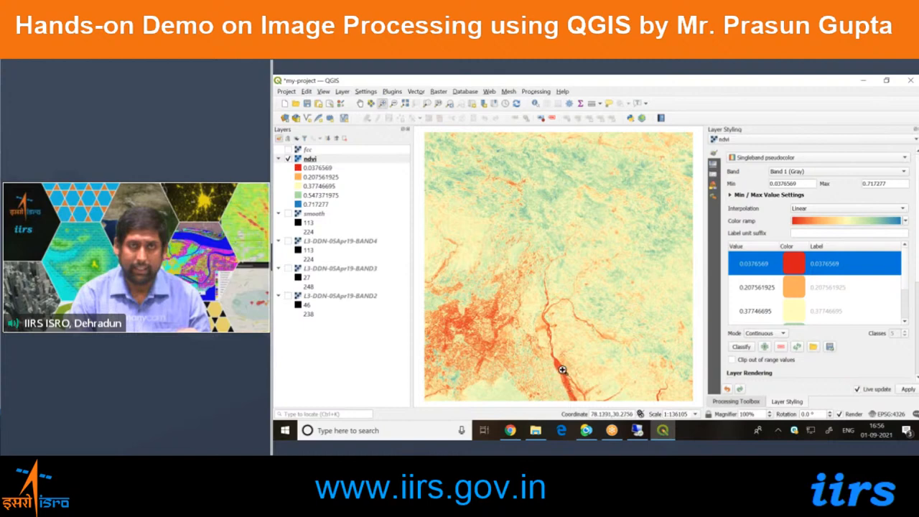
{"action": "left_click", "coordinate": [364, 333]}
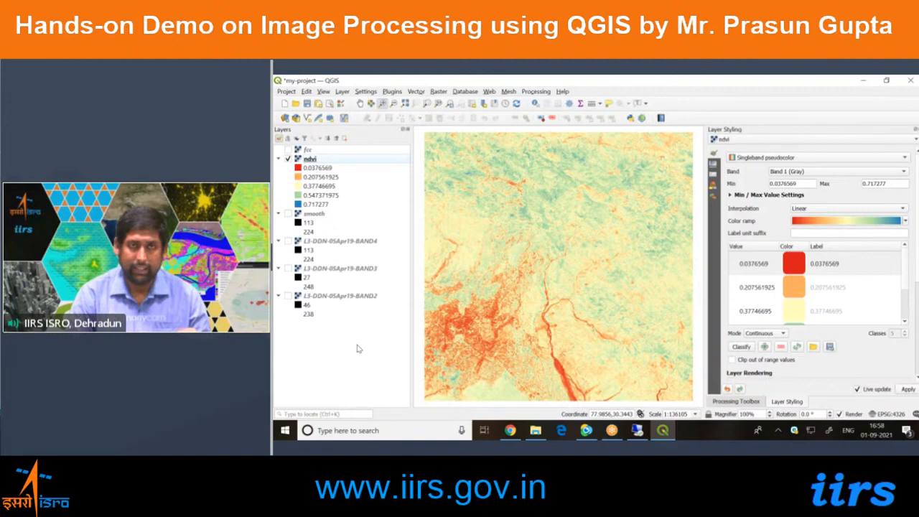
Save the current project and start a new blank project.
{"action": "left_click", "coordinate": [306, 104]}
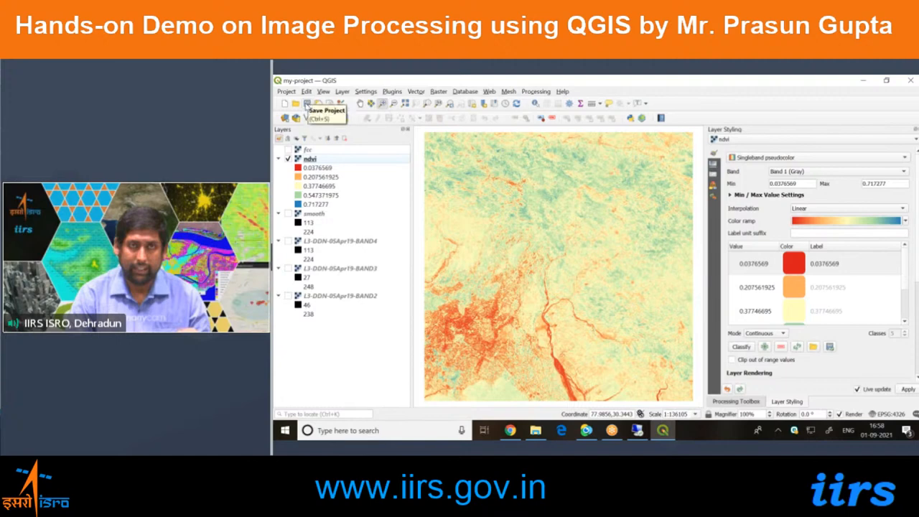
{"action": "left_click", "coordinate": [305, 106]}
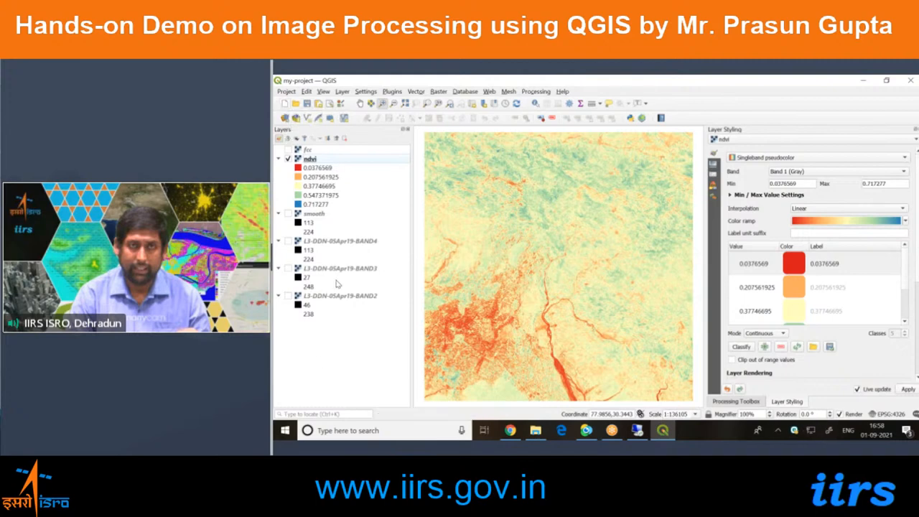
{"action": "left_click", "coordinate": [285, 104]}
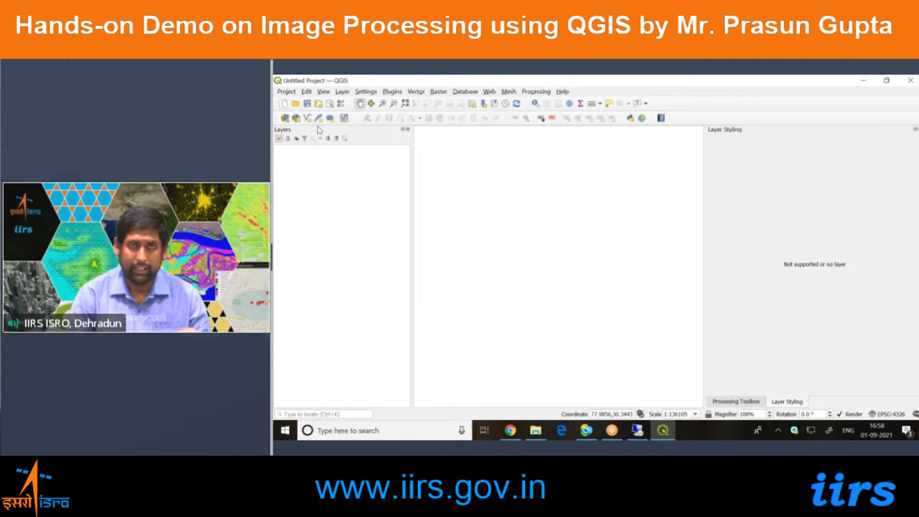
Load the L3-DDN-05Apr19 BAND2, BAND3, BAND4 and BAND5 rasters from the D: drive's Data folder into the new project.
{"action": "left_click", "coordinate": [535, 431]}
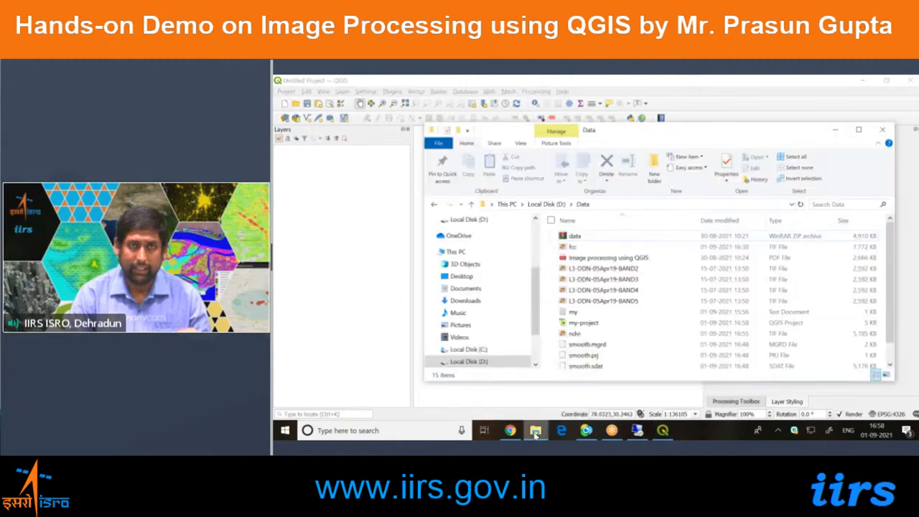
{"action": "left_click", "coordinate": [605, 270]}
{"action": "key", "text": "shift+Down"}
{"action": "key", "text": "shift+Down"}
{"action": "key", "text": "shift+Down"}
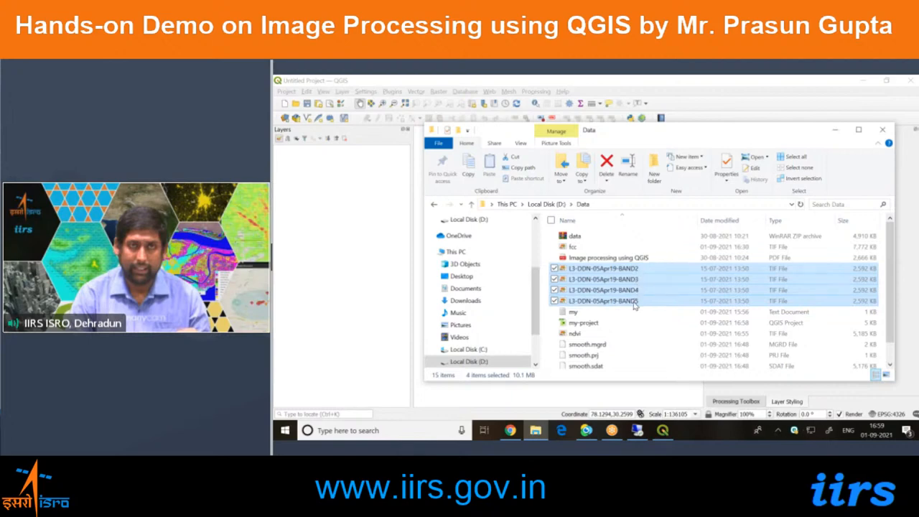
{"action": "left_click_drag", "start_coordinate": [590, 278], "coordinate": [341, 226]}
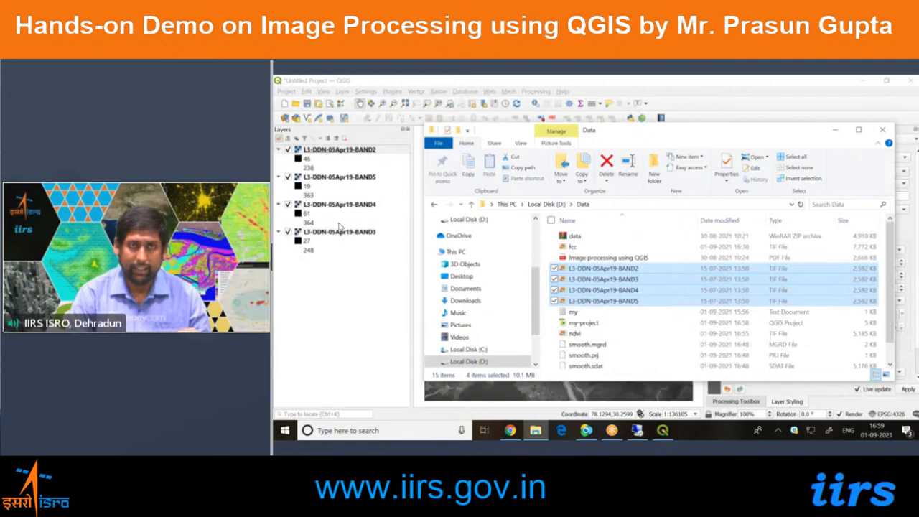
{"action": "left_click", "coordinate": [324, 348]}
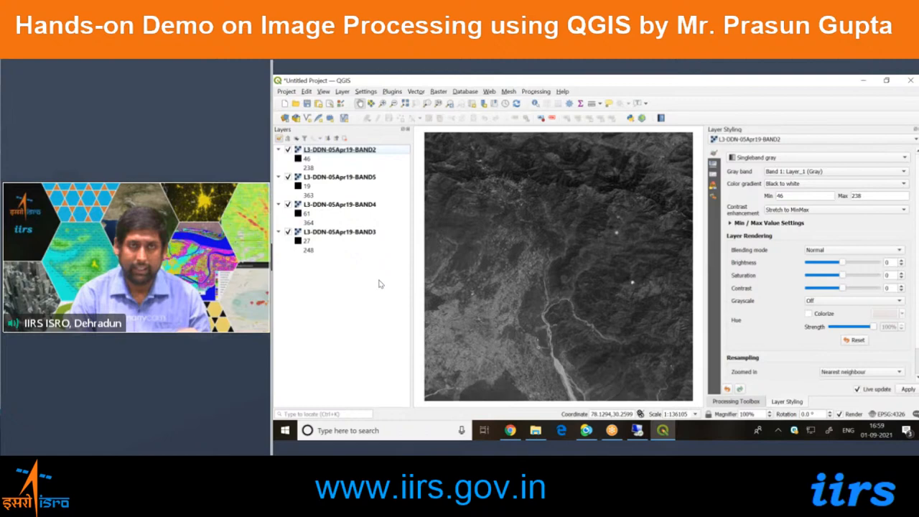
Bring up the Processing Toolbox, clear its search text, and locate the GRASS provider.
{"action": "left_click", "coordinate": [759, 402]}
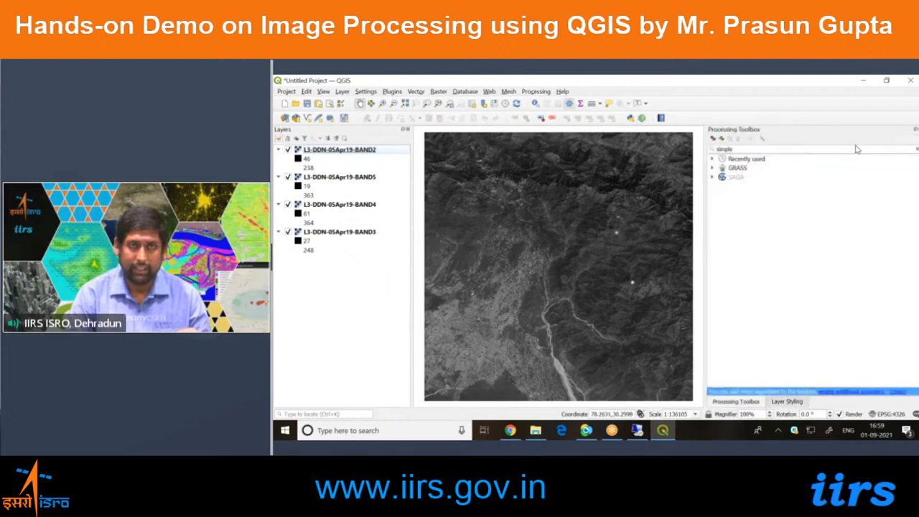
{"action": "left_click", "coordinate": [917, 150]}
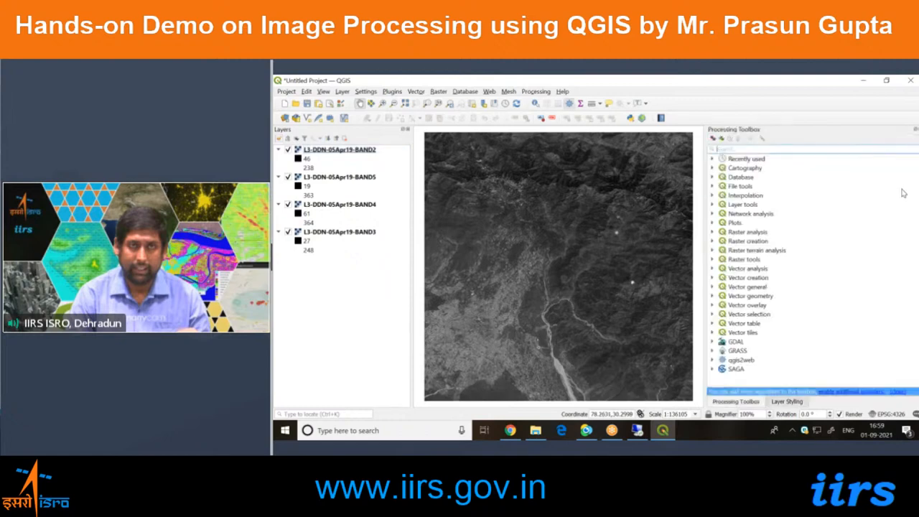
{"action": "left_click", "coordinate": [743, 352]}
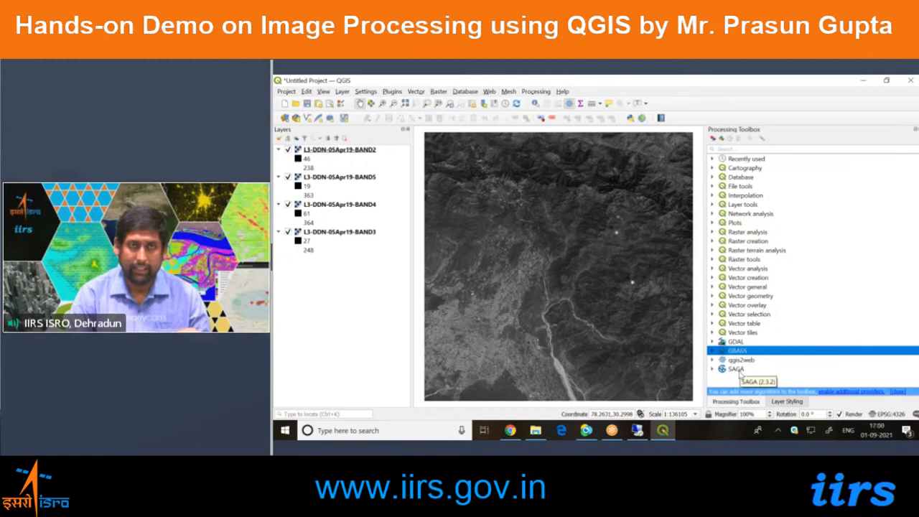
{"action": "left_click", "coordinate": [739, 371]}
{"action": "left_click", "coordinate": [285, 431]}
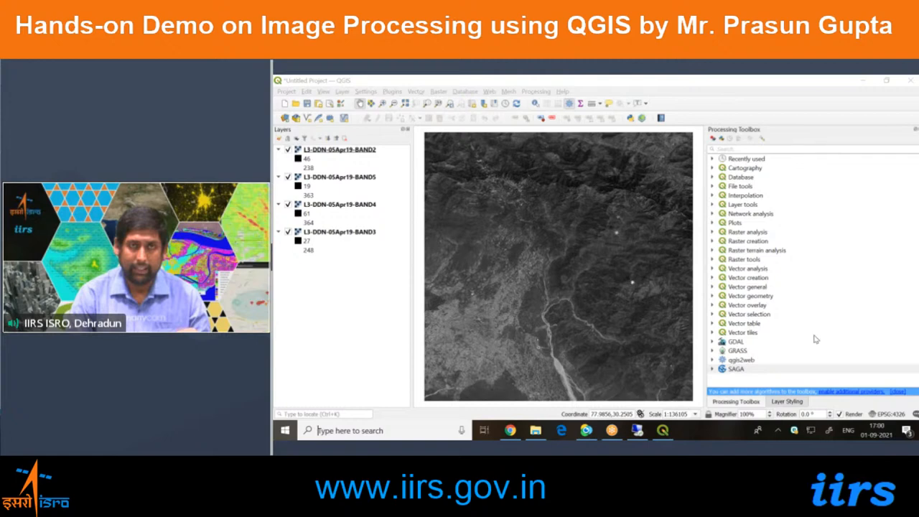
{"action": "left_click", "coordinate": [813, 360]}
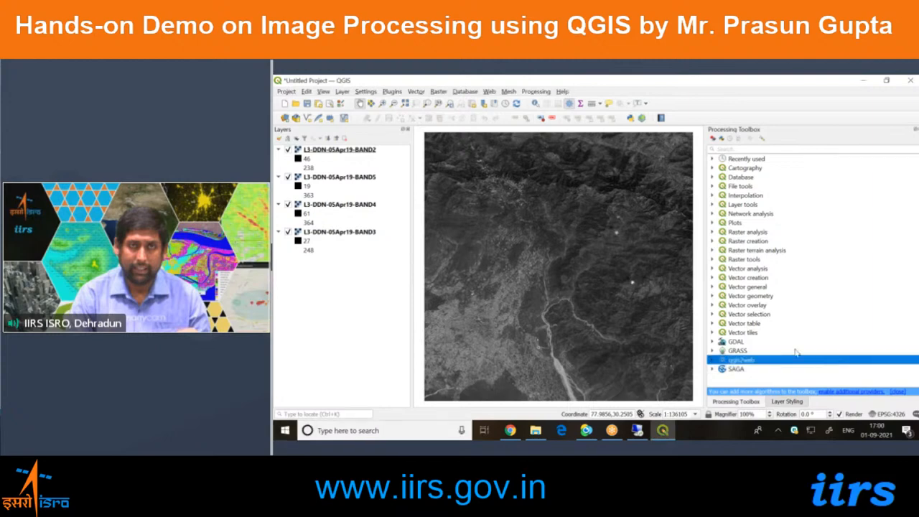
{"action": "left_click", "coordinate": [795, 352]}
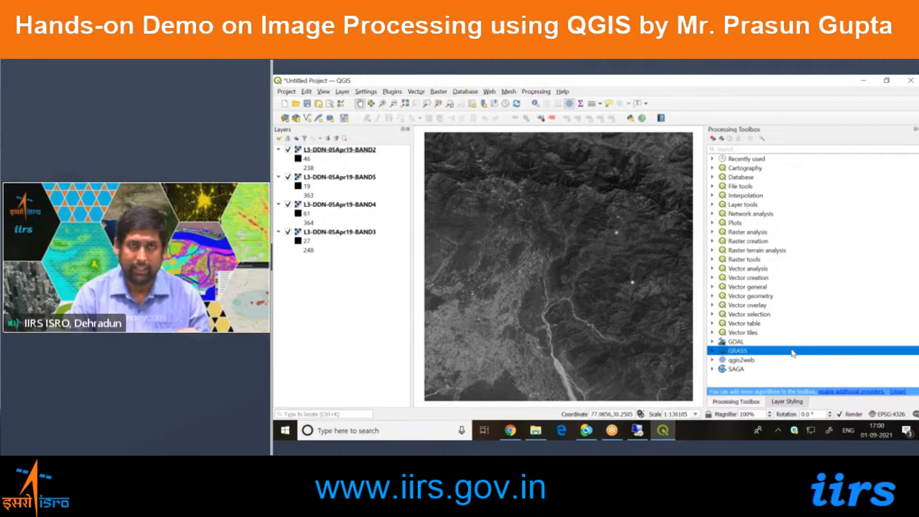
Expand GRASS's Raster (r.*) algorithms and open r.covar.
{"action": "left_click", "coordinate": [713, 351]}
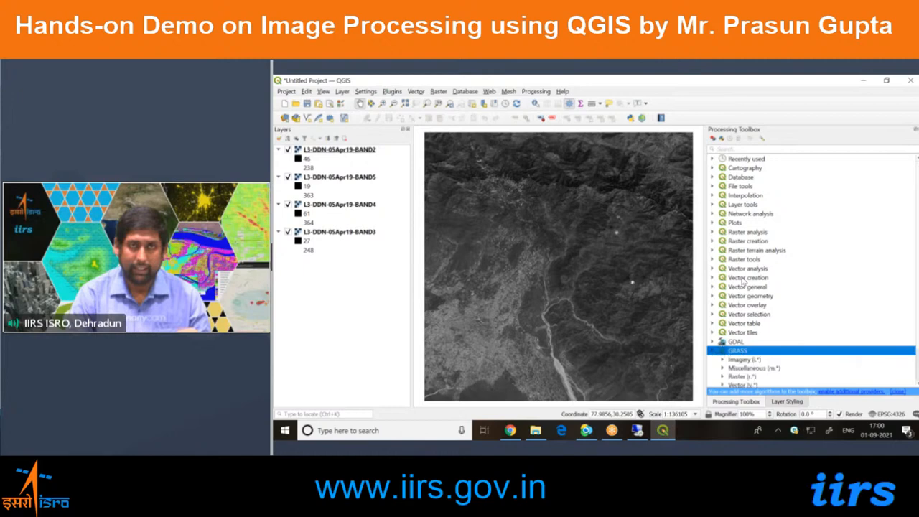
{"action": "scroll", "coordinate": [744, 283], "scroll_direction": "down", "scroll_amount": 2}
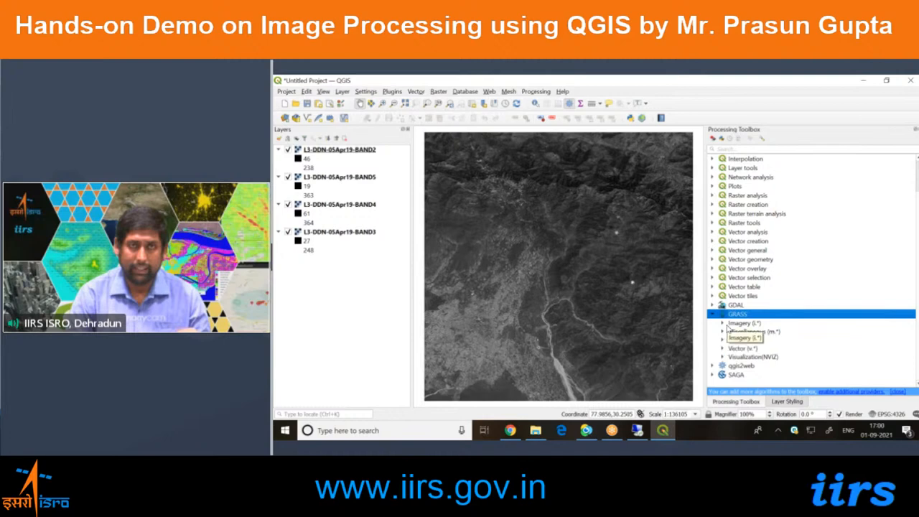
{"action": "left_click", "coordinate": [721, 340]}
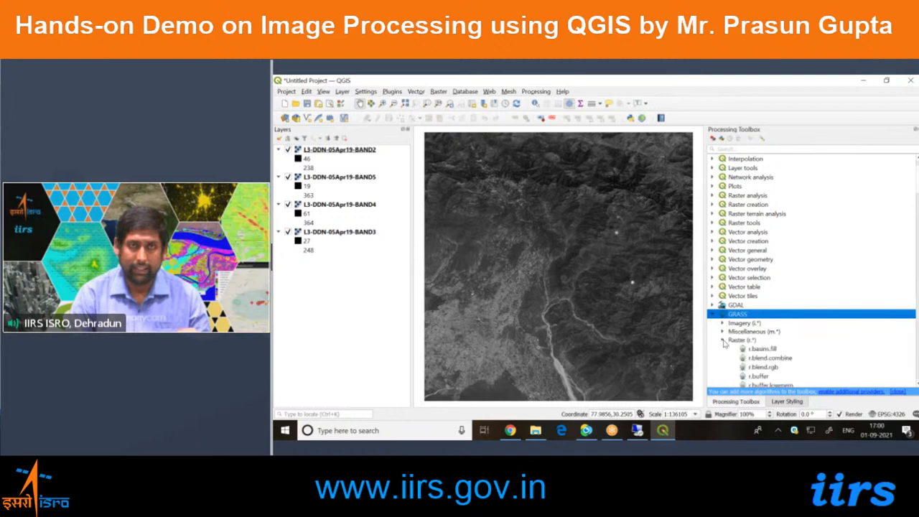
{"action": "scroll", "coordinate": [731, 324], "scroll_direction": "down", "scroll_amount": 5}
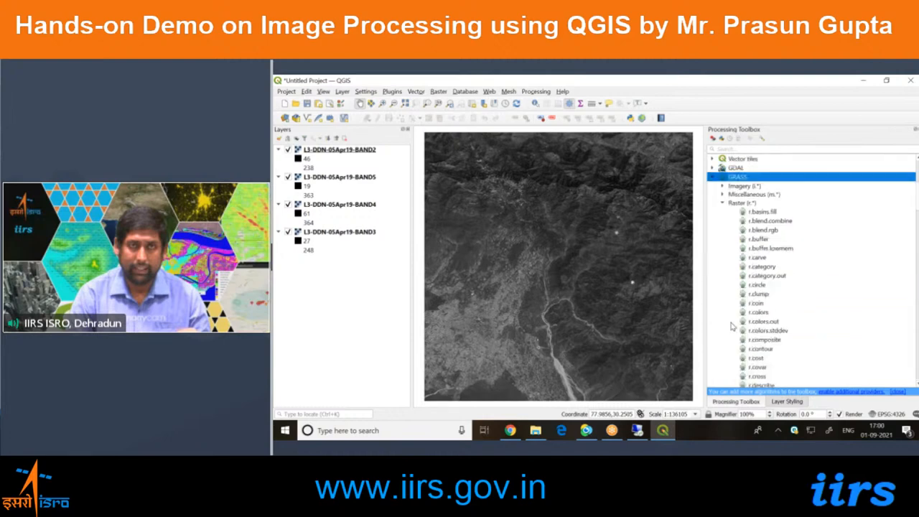
{"action": "scroll", "coordinate": [730, 326], "scroll_direction": "down", "scroll_amount": 1}
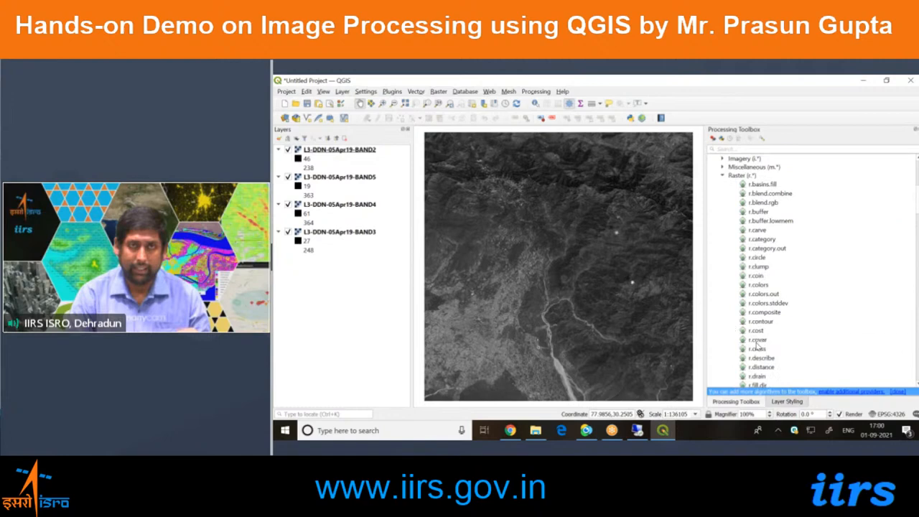
{"action": "left_click", "coordinate": [833, 340]}
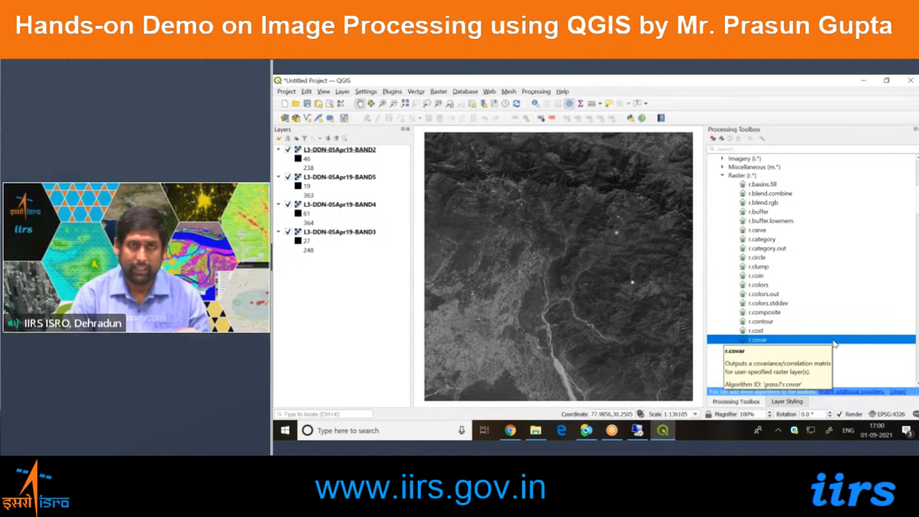
{"action": "double_click", "coordinate": [765, 340]}
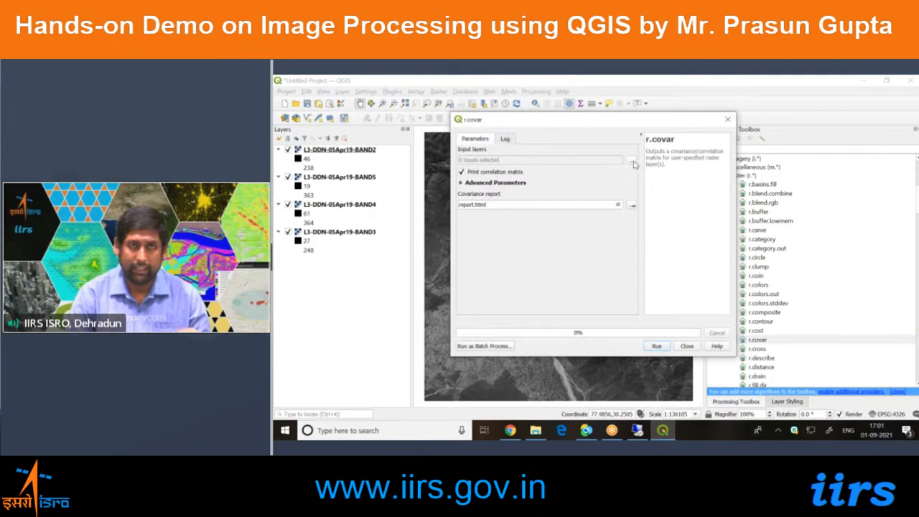
Select all four band layers as r.covar inputs and try to run it with report.html as the covariance report.
{"action": "left_click", "coordinate": [632, 162]}
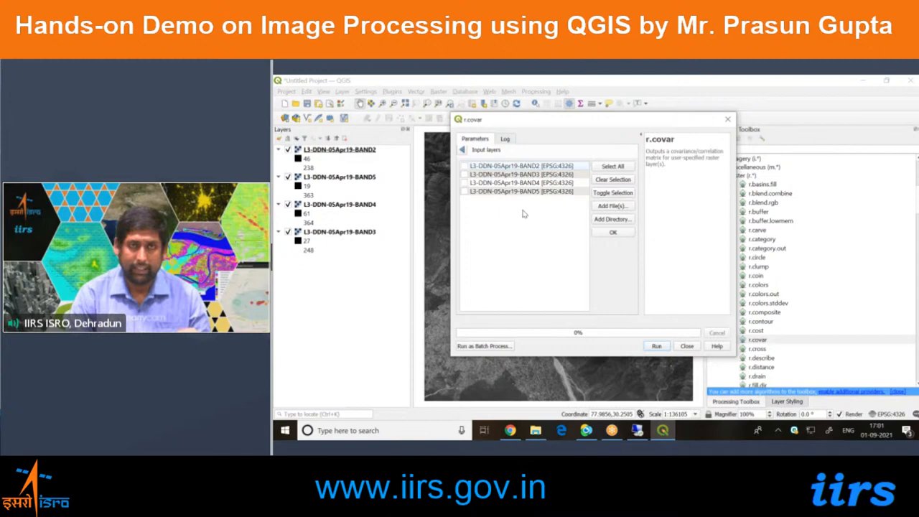
{"action": "left_click", "coordinate": [623, 167]}
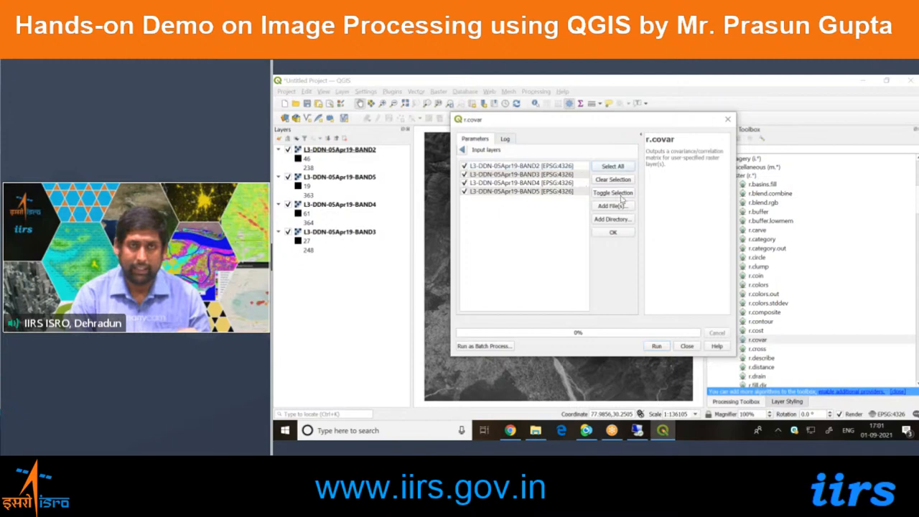
{"action": "left_click", "coordinate": [613, 234]}
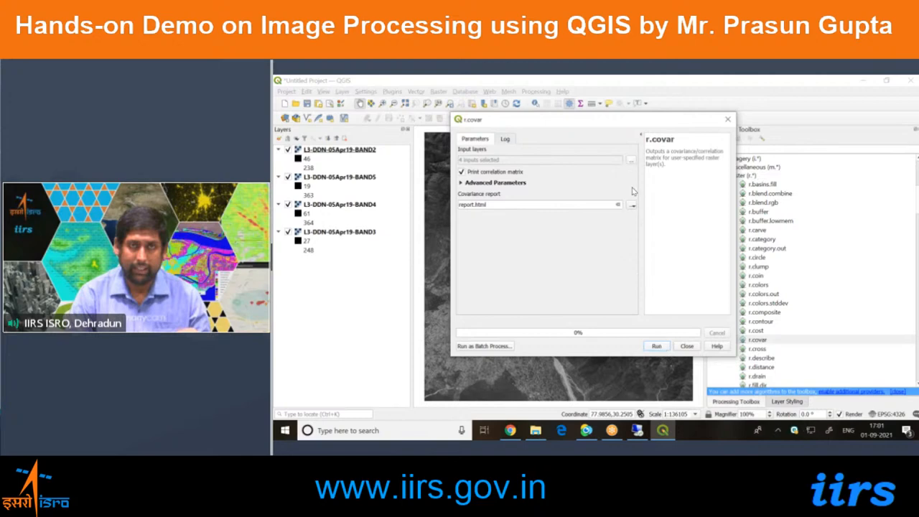
{"action": "left_click", "coordinate": [656, 346]}
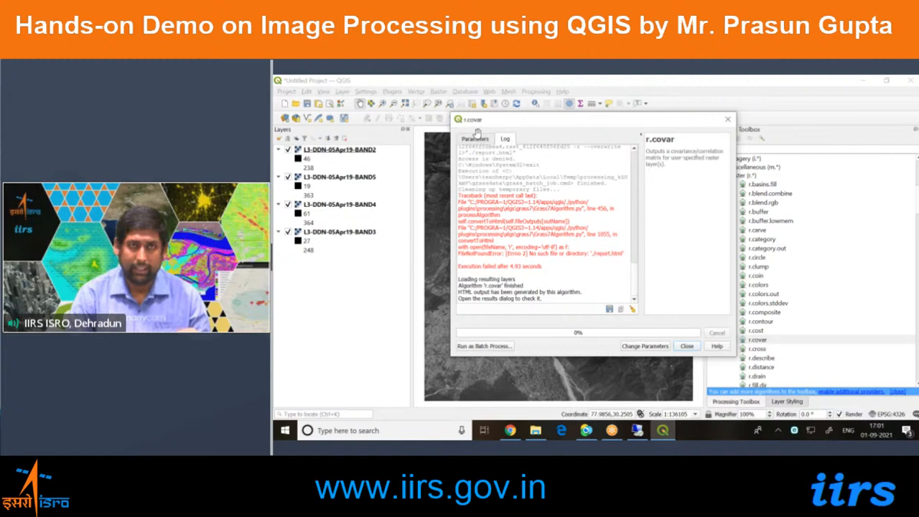
Set the covariance report output to report.html in D:/Data, rerun r.covar, and close its dialog.
{"action": "left_click", "coordinate": [653, 346]}
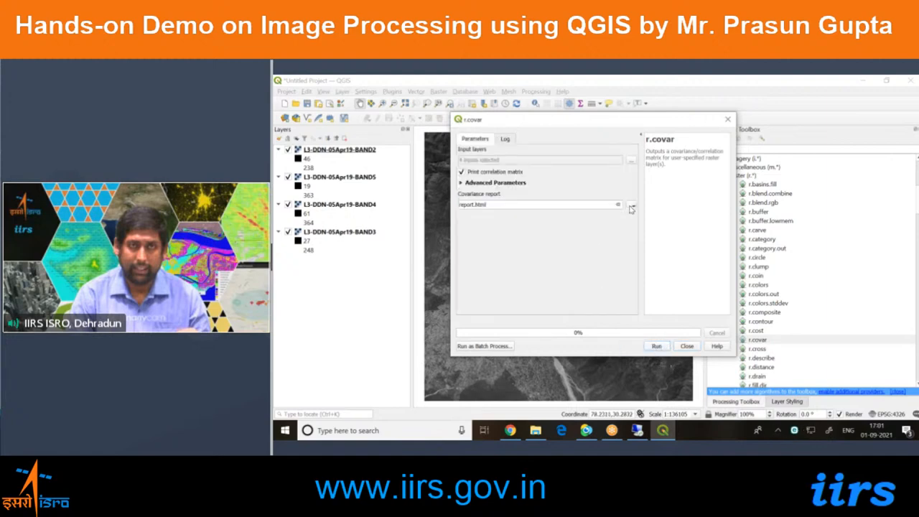
{"action": "left_click", "coordinate": [632, 205]}
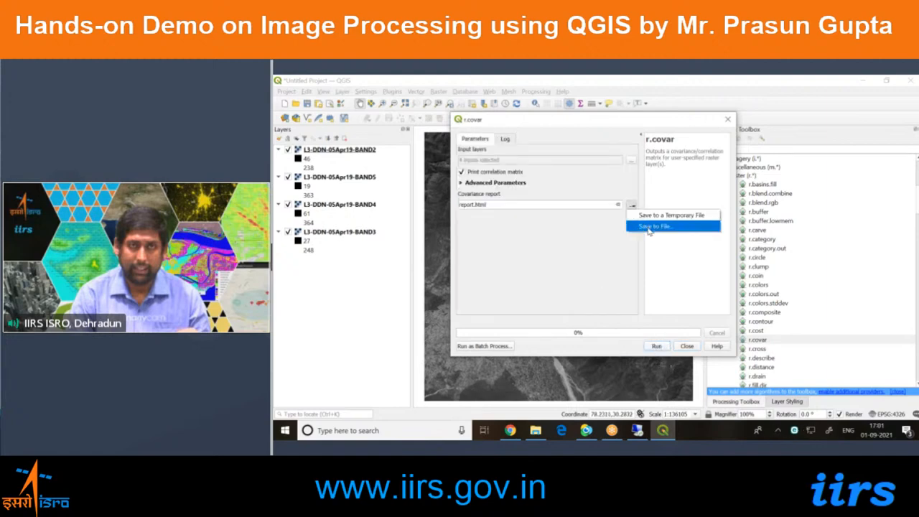
{"action": "left_click", "coordinate": [650, 227]}
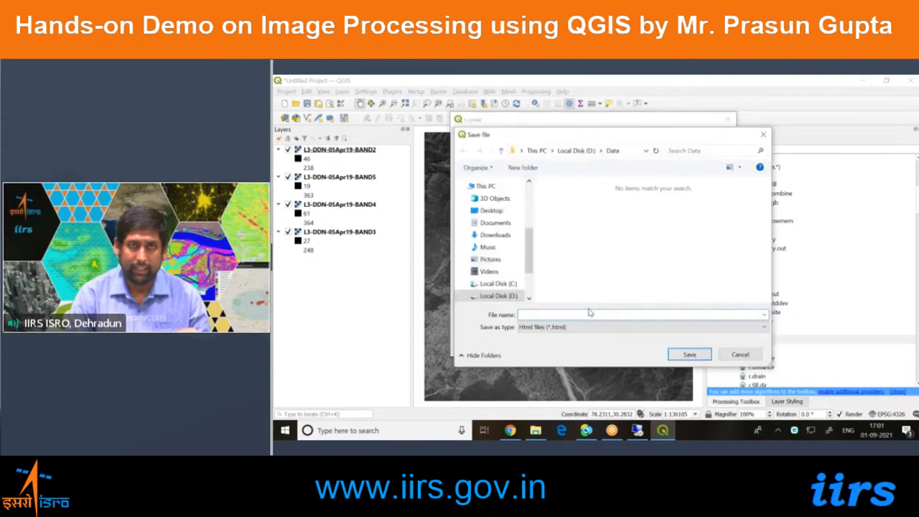
{"action": "type", "text": "report"}
{"action": "key", "text": "Return"}
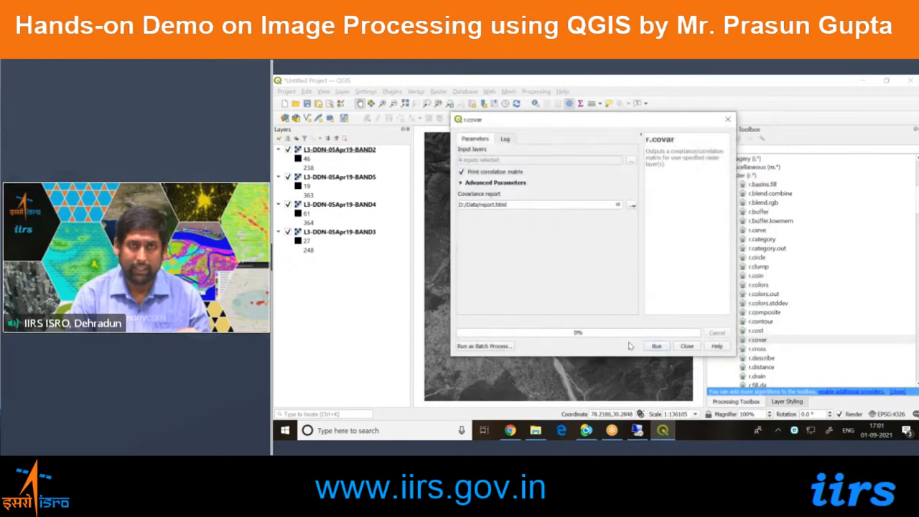
{"action": "left_click", "coordinate": [663, 349]}
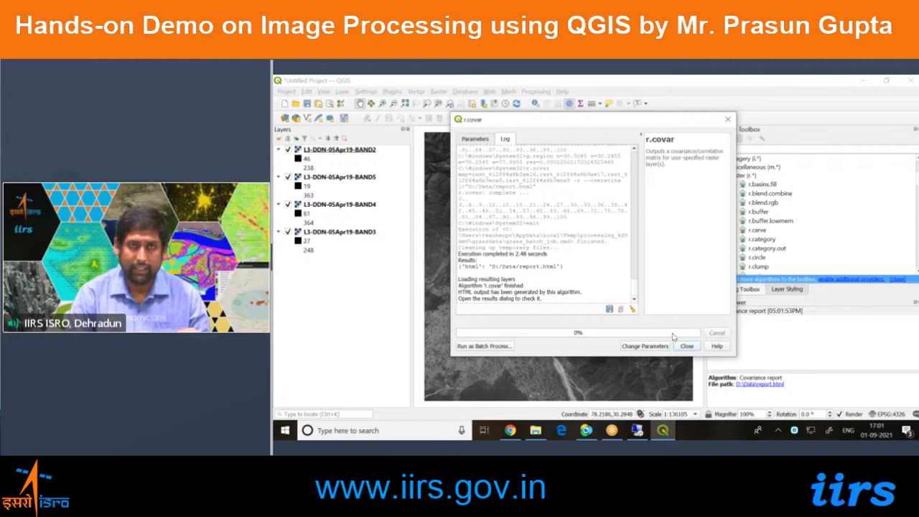
{"action": "left_click", "coordinate": [690, 346]}
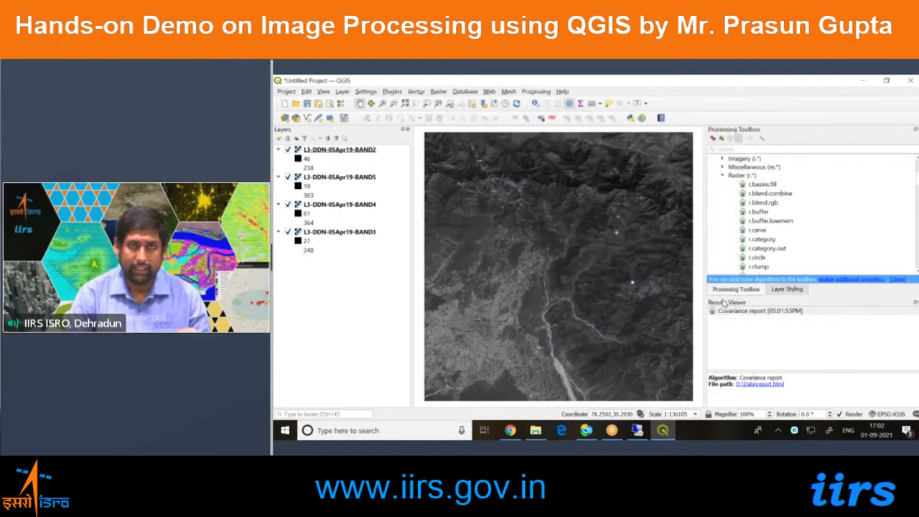
Open the covariance report in the browser and enlarge it to read the correlation matrix.
{"action": "left_click", "coordinate": [765, 386]}
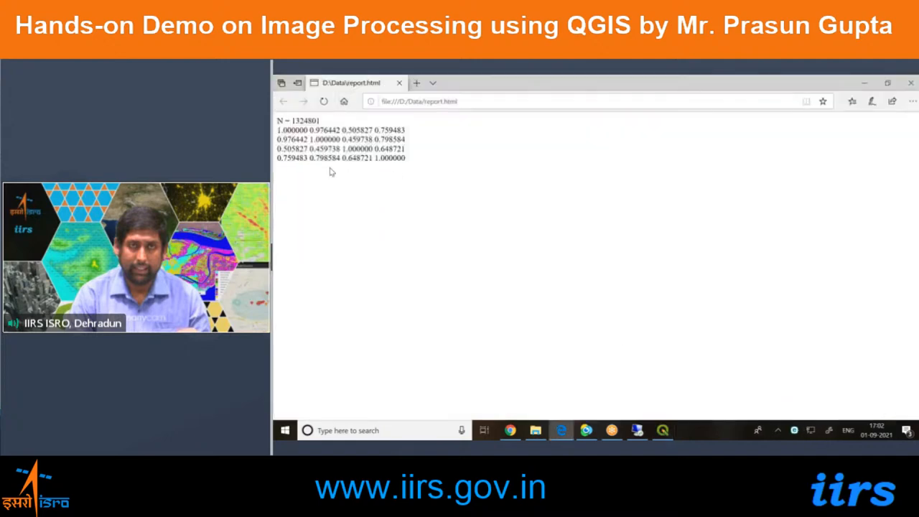
{"action": "scroll", "coordinate": [330, 172], "scroll_direction": "up", "scroll_amount": 6, "text": "ctrl"}
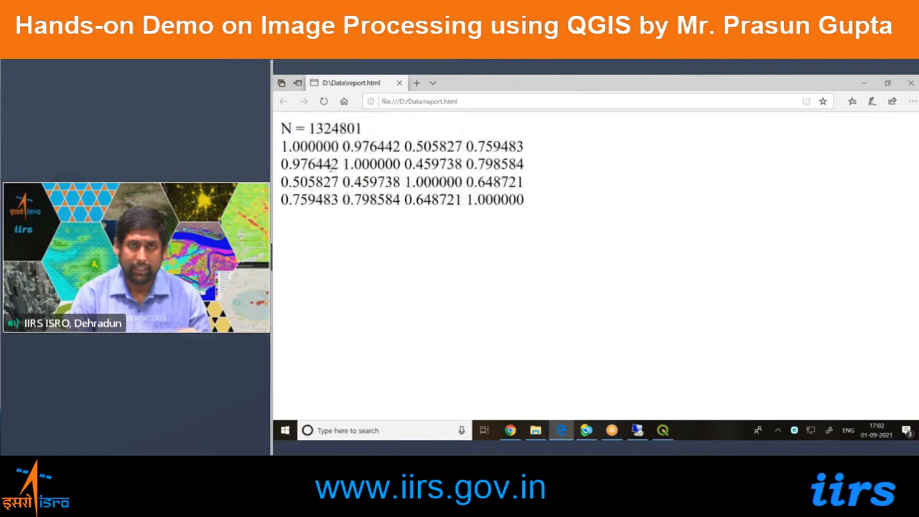
{"action": "scroll", "coordinate": [332, 165], "scroll_direction": "up", "scroll_amount": 1, "text": "ctrl"}
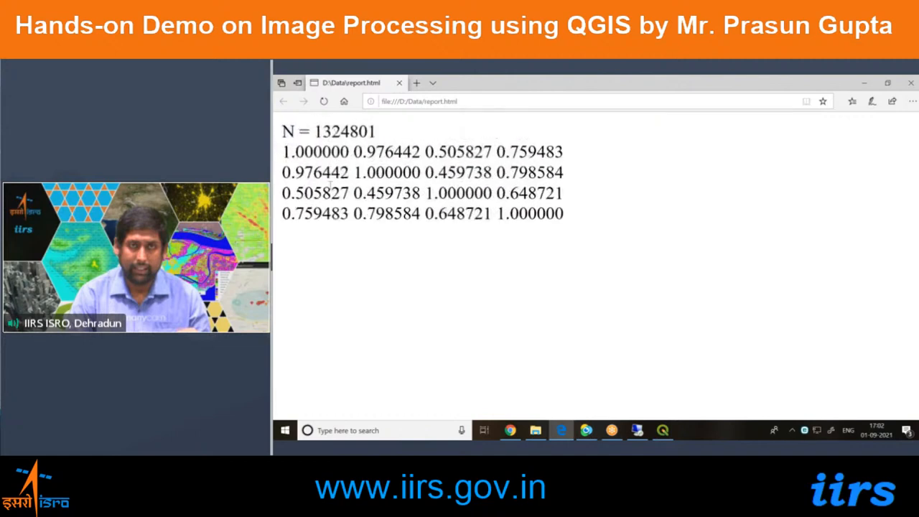
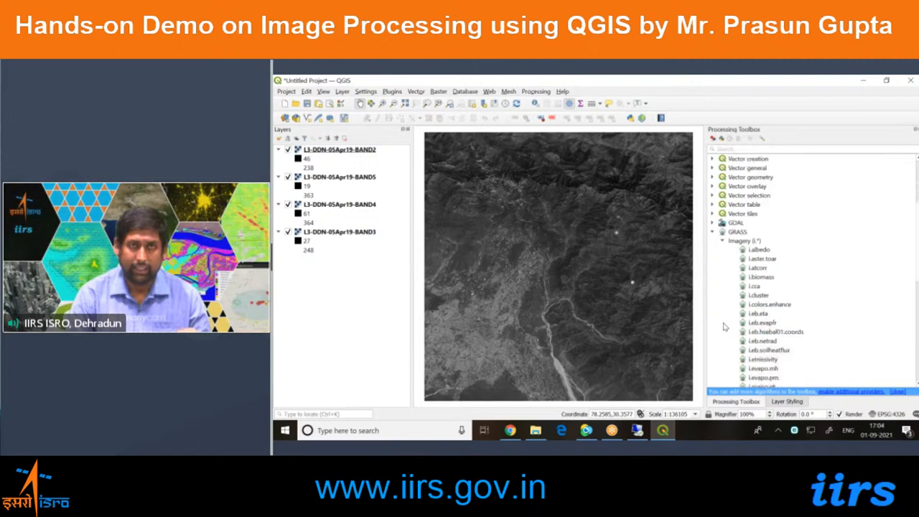
{"action": "scroll", "coordinate": [728, 347], "scroll_direction": "down", "scroll_amount": 3}
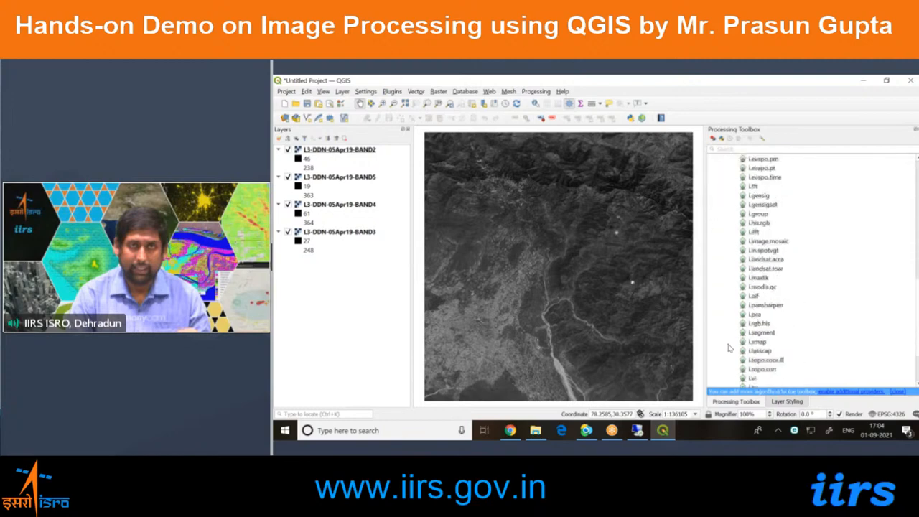
Open GRASS's i.pca algorithm and select all four L3-DDN-05Apr19 band layers as its input rasters.
{"action": "left_click", "coordinate": [755, 315]}
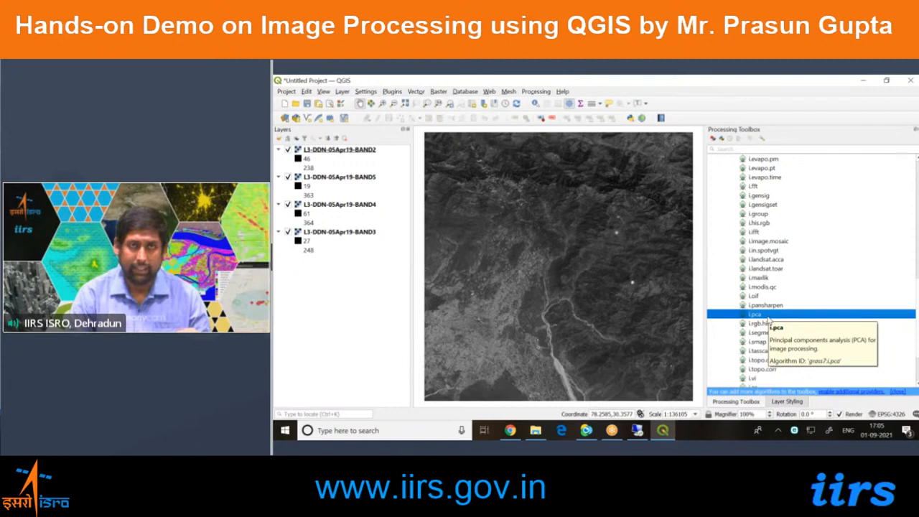
{"action": "double_click", "coordinate": [779, 316]}
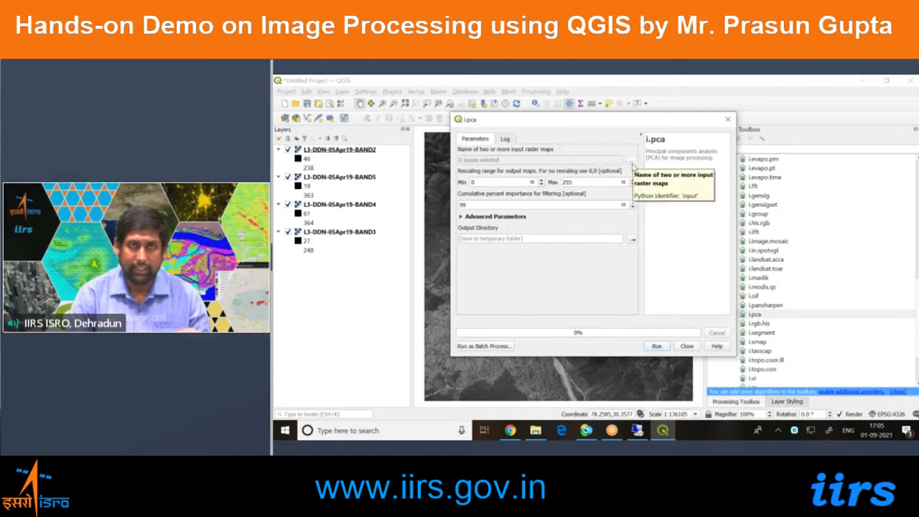
{"action": "left_click", "coordinate": [632, 162]}
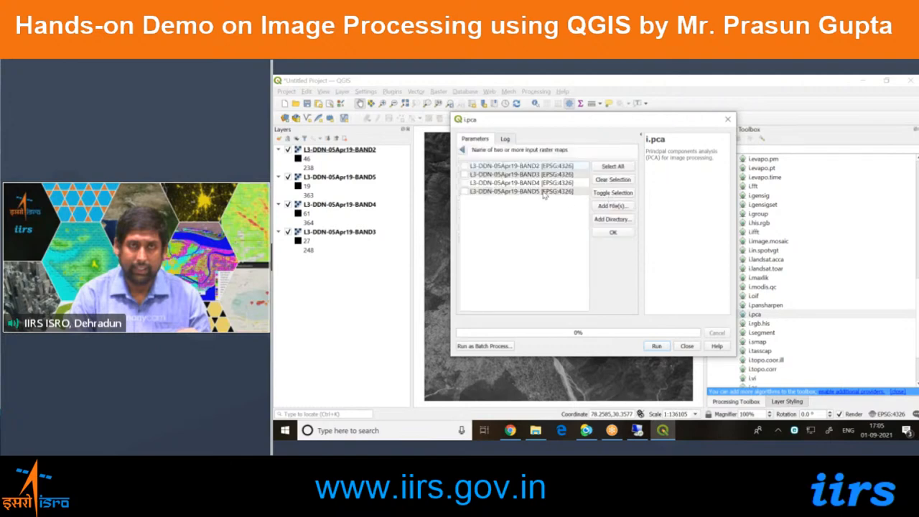
{"action": "left_click", "coordinate": [607, 167]}
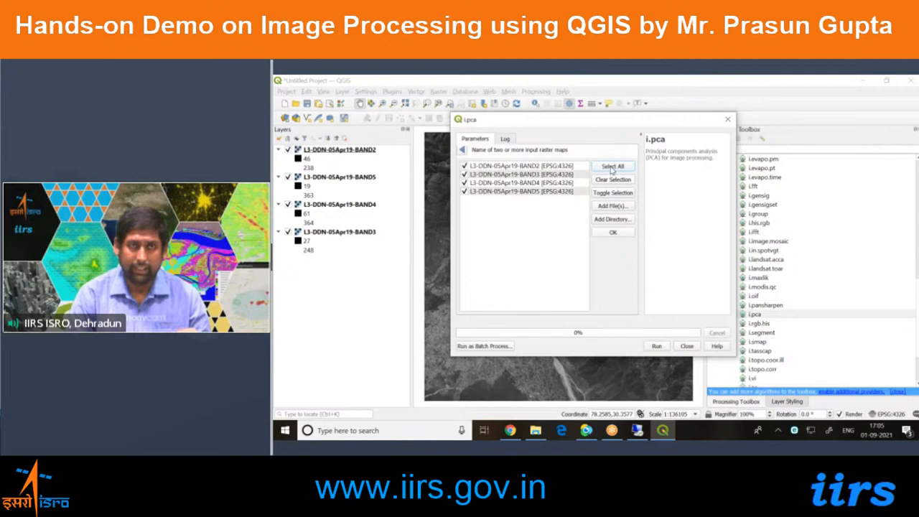
{"action": "left_click", "coordinate": [612, 233]}
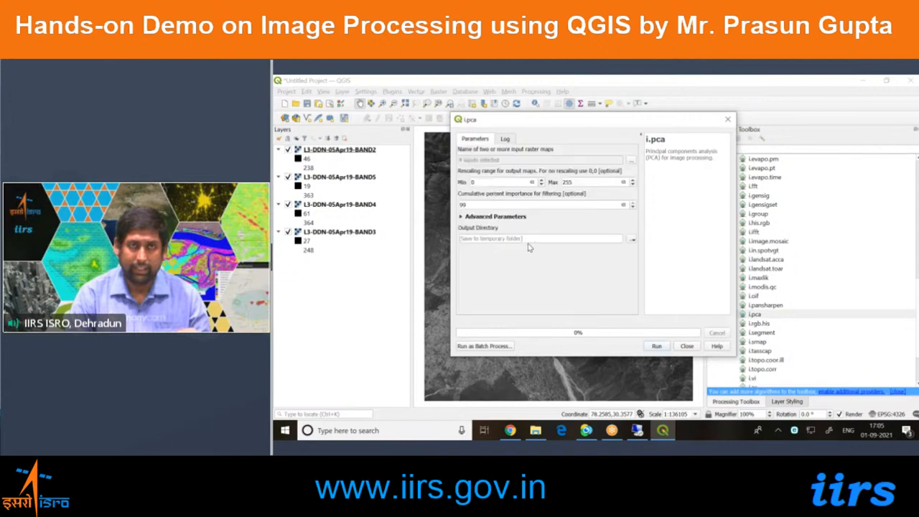
Set the i.pca output directory to D:\Data, run the principal components analysis, and close its dialog.
{"action": "left_click", "coordinate": [633, 239]}
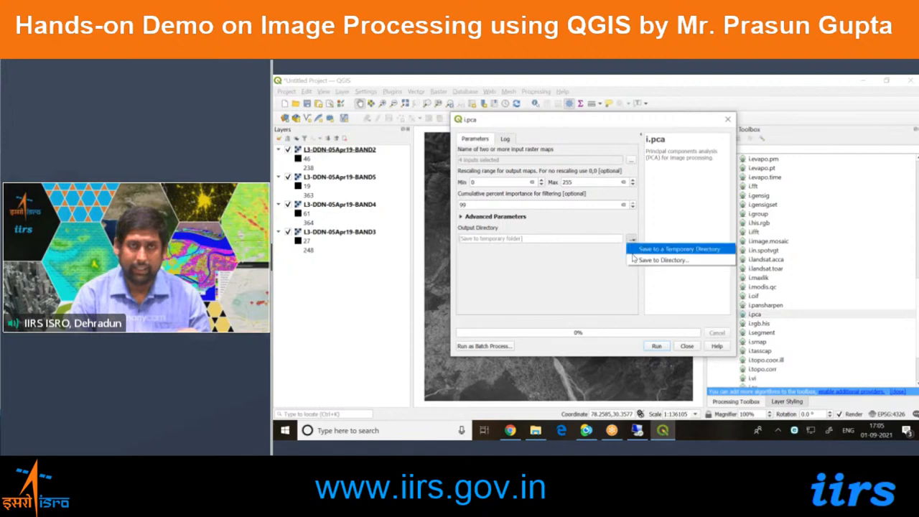
{"action": "left_click", "coordinate": [635, 261]}
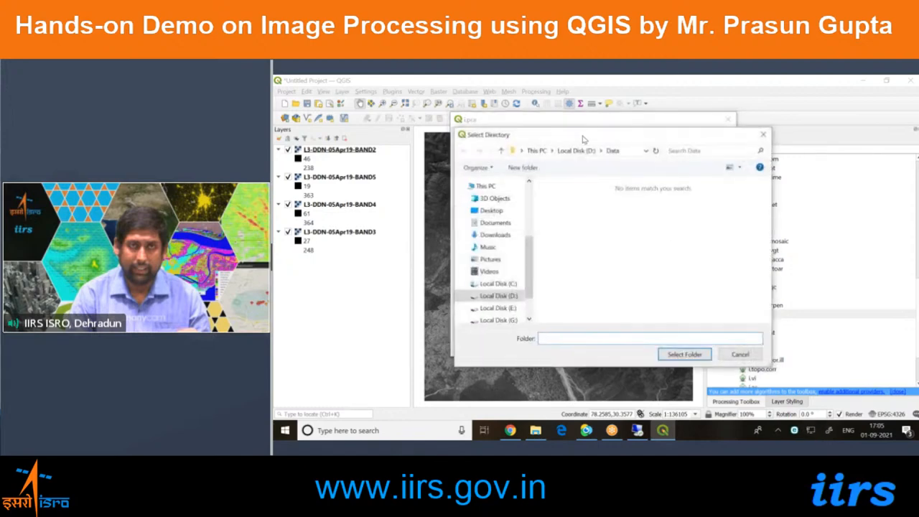
{"action": "left_click", "coordinate": [671, 356]}
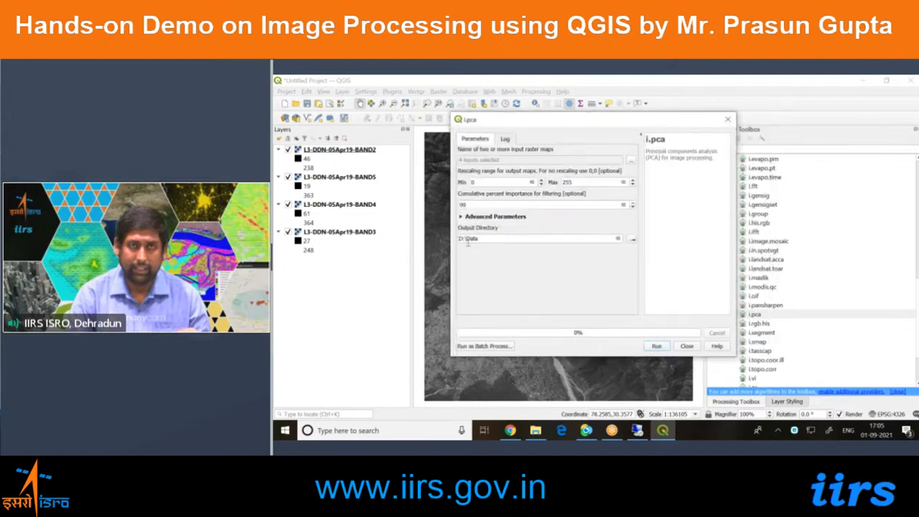
{"action": "left_click", "coordinate": [656, 346]}
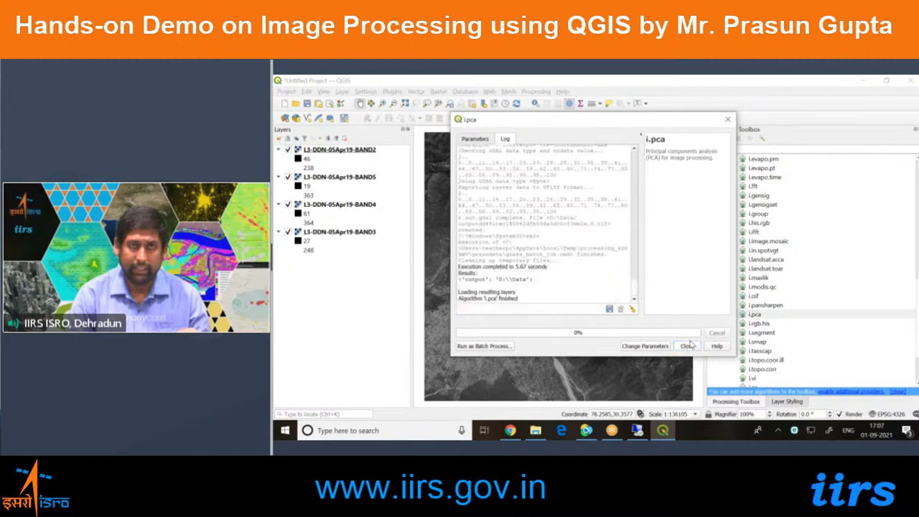
{"action": "left_click", "coordinate": [690, 350]}
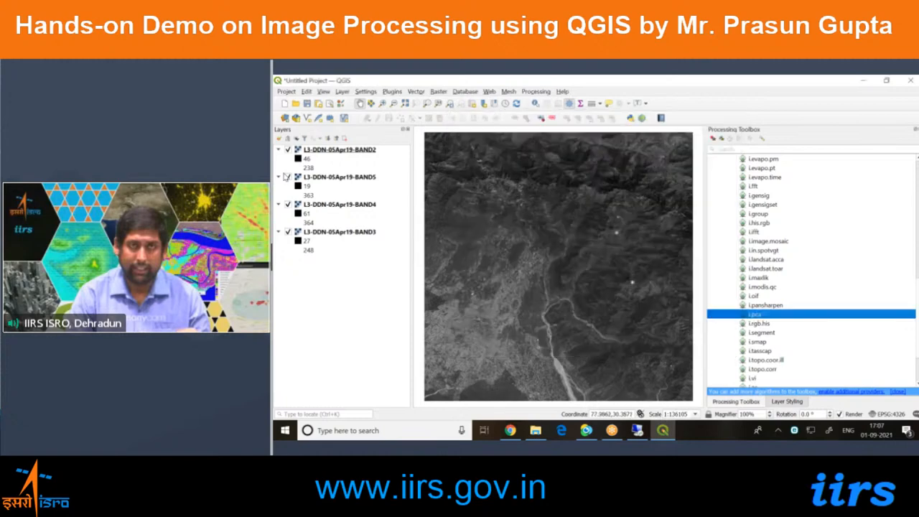
Hide all layers, switch to File Explorer's Data folder, and widen its name column to show the full output file names.
{"action": "left_click", "coordinate": [304, 139]}
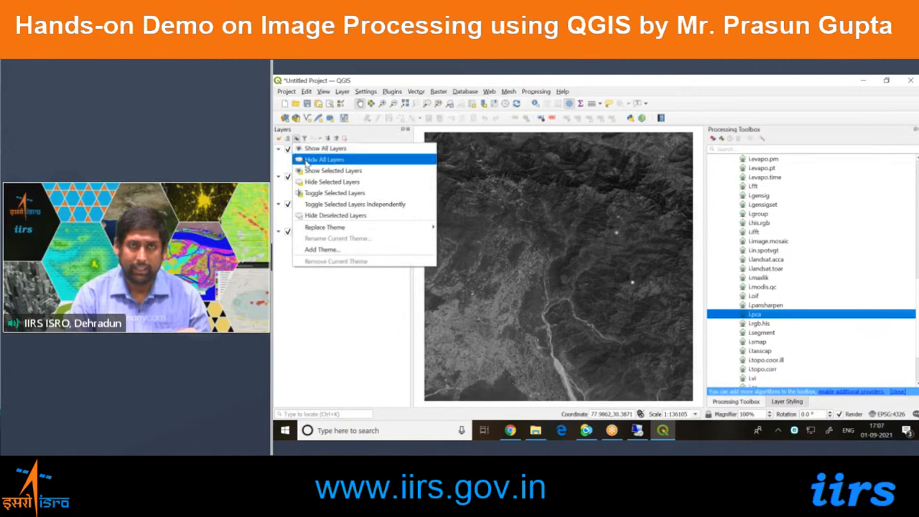
{"action": "left_click", "coordinate": [327, 156]}
{"action": "left_click", "coordinate": [534, 430]}
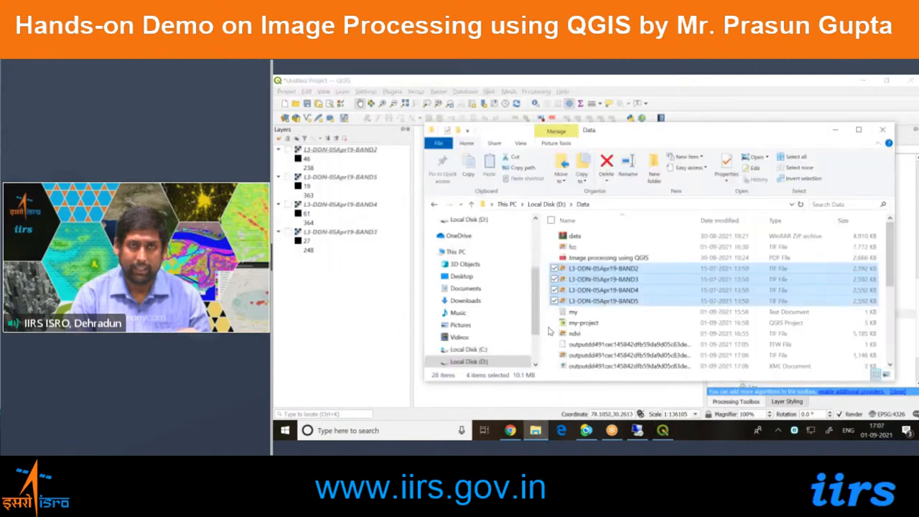
{"action": "double_click", "coordinate": [587, 131]}
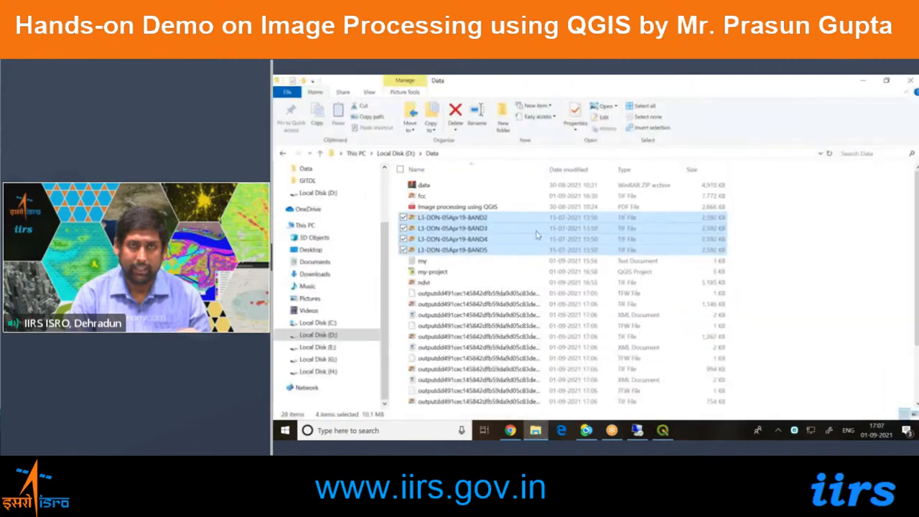
{"action": "scroll", "coordinate": [507, 307], "scroll_direction": "down", "scroll_amount": 2}
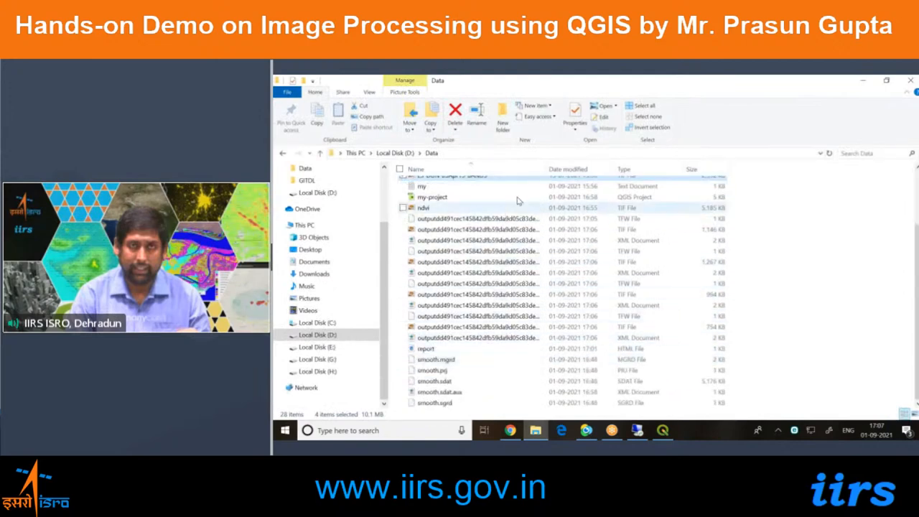
{"action": "left_click_drag", "start_coordinate": [550, 169], "coordinate": [613, 169]}
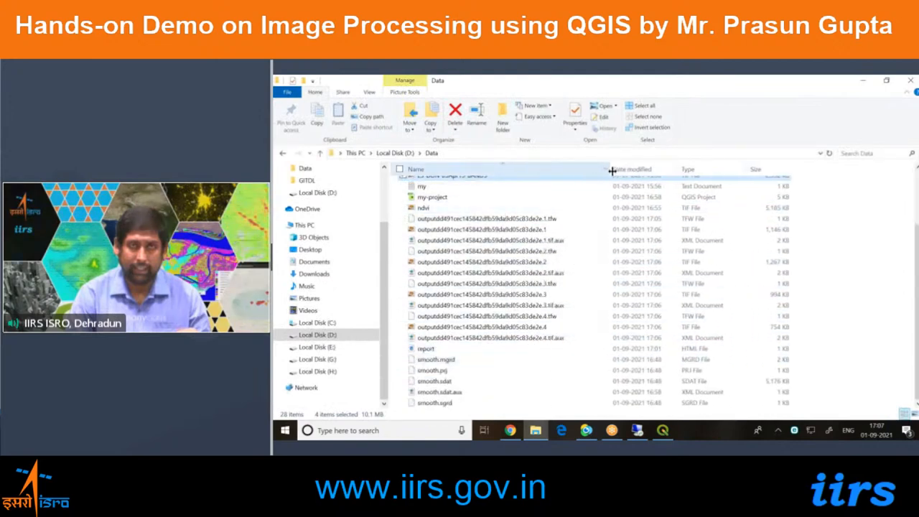
Examine the i.pca output files in the Data folder, looking at each principal component TIF in turn.
{"action": "left_click", "coordinate": [566, 223]}
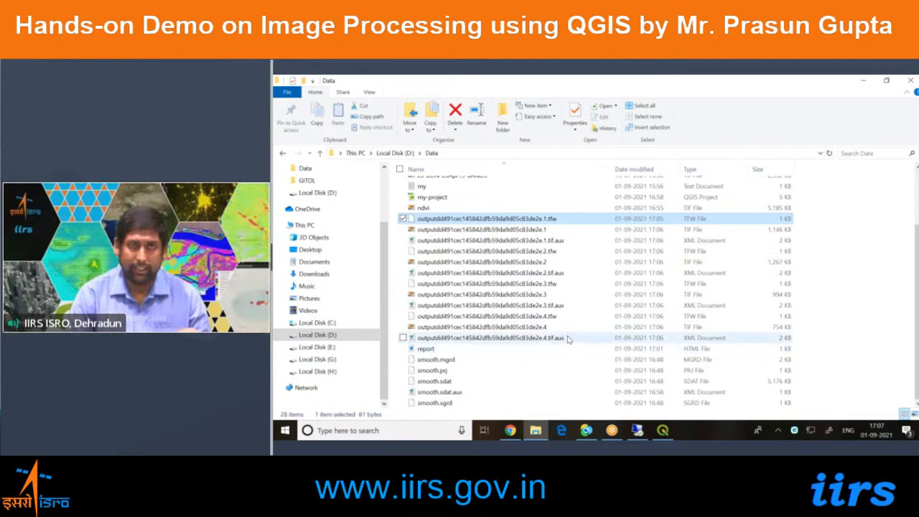
{"action": "left_click", "coordinate": [570, 338], "text": "shift"}
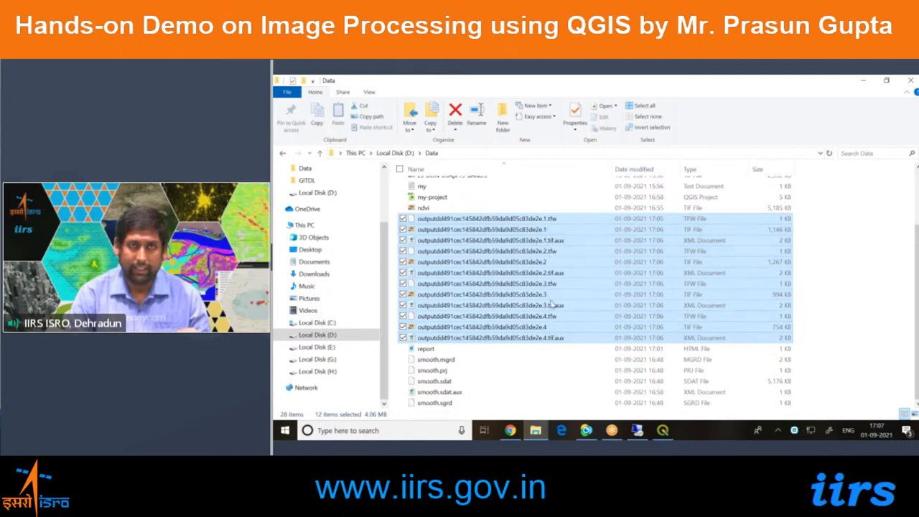
{"action": "left_click", "coordinate": [549, 231]}
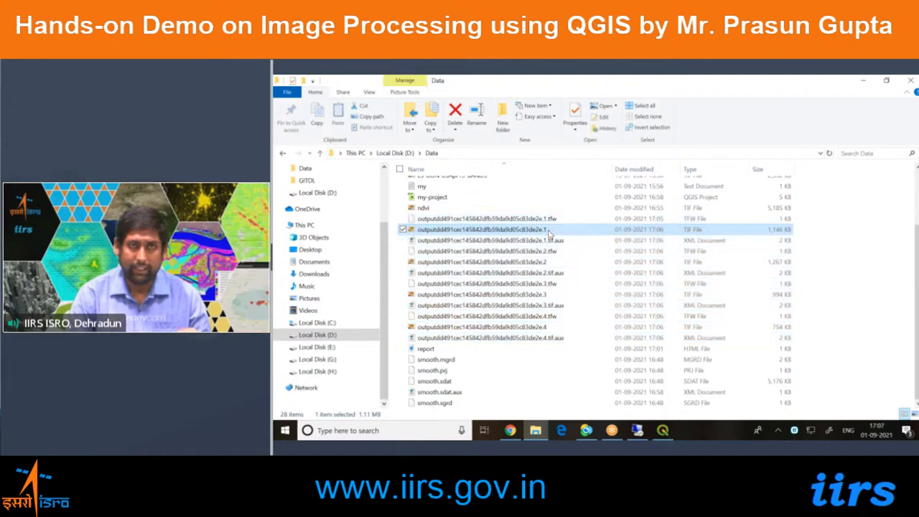
{"action": "left_click", "coordinate": [557, 263]}
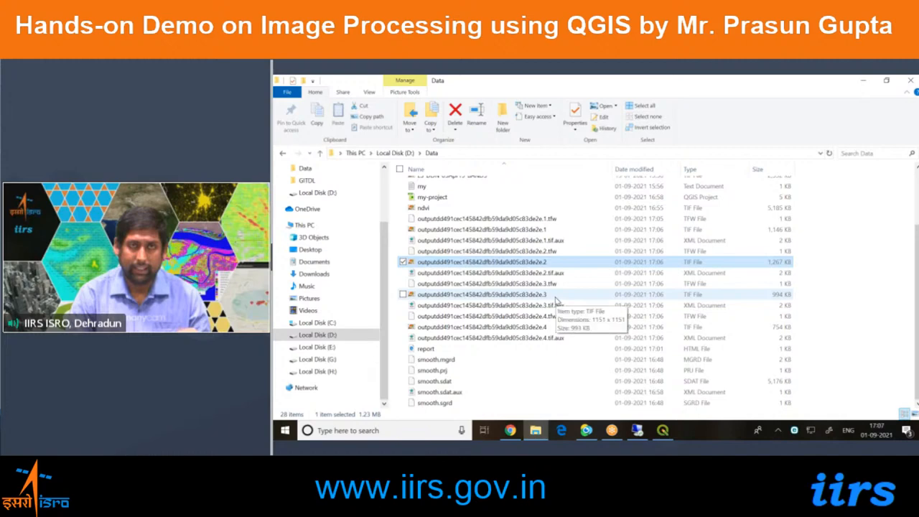
{"action": "left_click", "coordinate": [556, 297]}
{"action": "left_click", "coordinate": [555, 330]}
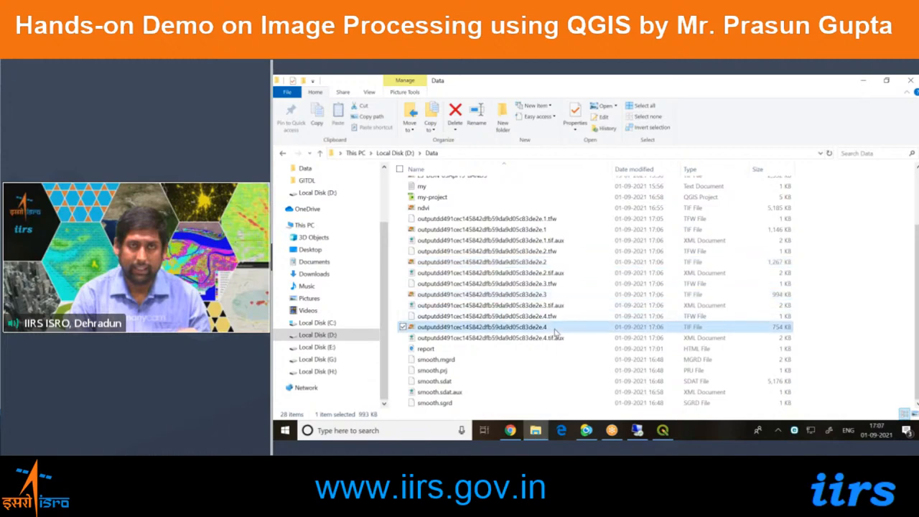
{"action": "left_click", "coordinate": [559, 231]}
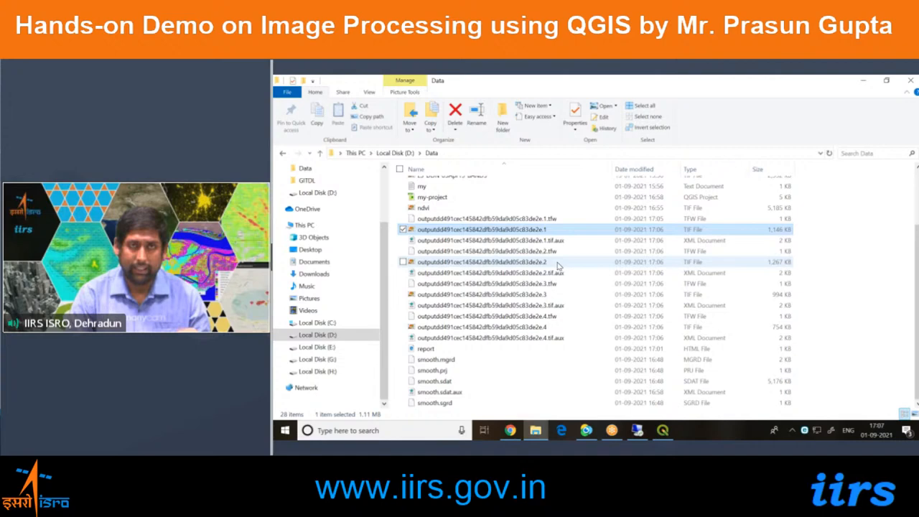
{"action": "left_click", "coordinate": [559, 263]}
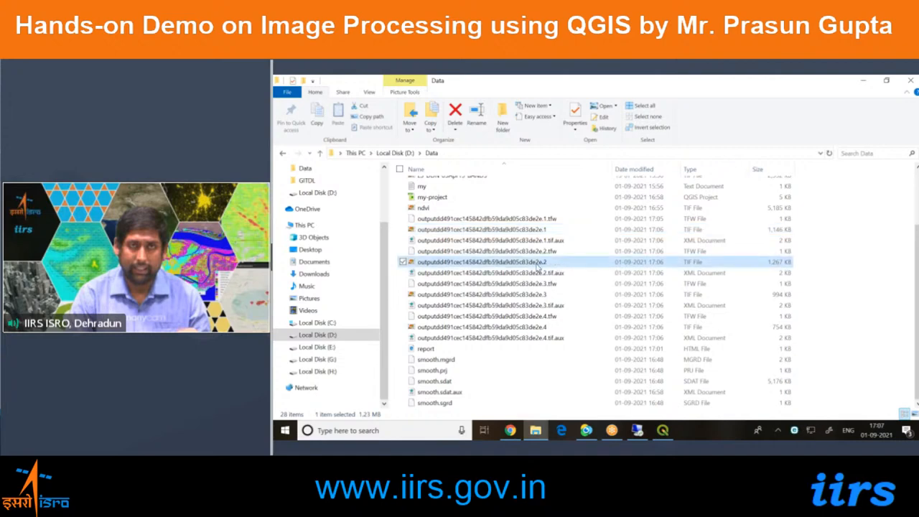
{"action": "left_click", "coordinate": [557, 295]}
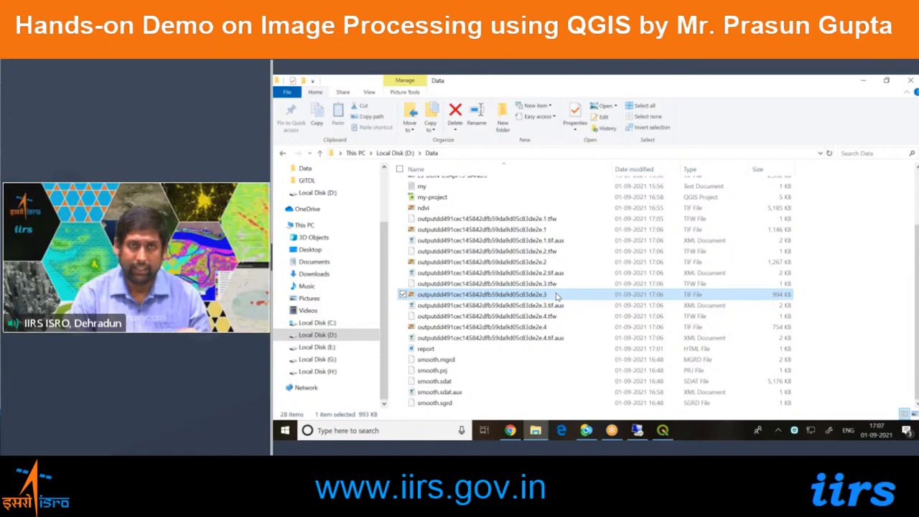
Restore the File Explorer window and add the first principal component TIF, ending in .1, to the QGIS layers.
{"action": "double_click", "coordinate": [540, 85]}
{"action": "left_click", "coordinate": [577, 281]}
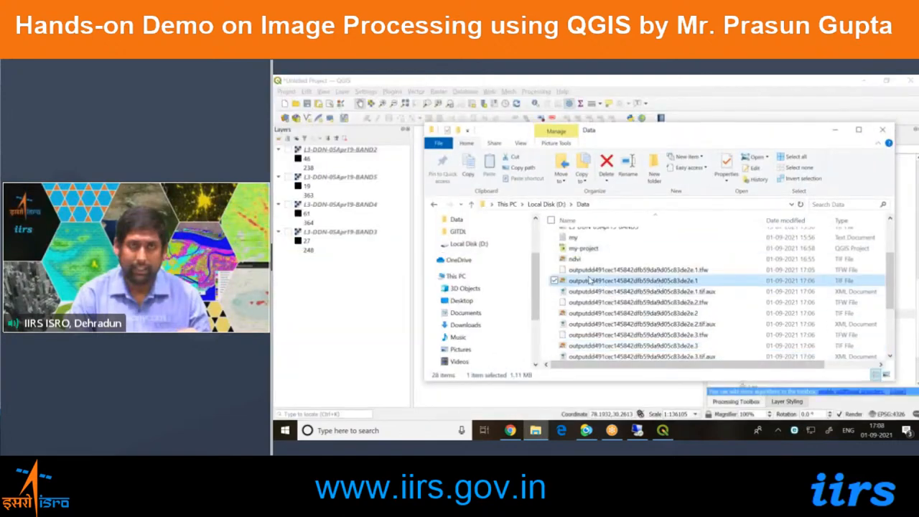
{"action": "left_click_drag", "start_coordinate": [577, 282], "coordinate": [384, 280]}
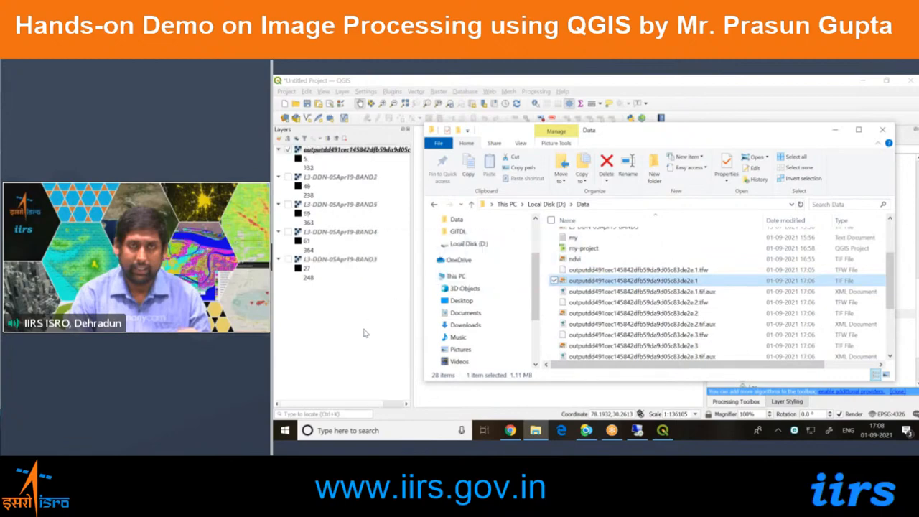
Open the layer styling of the first principal component and look at its available renderer types.
{"action": "left_click", "coordinate": [395, 152]}
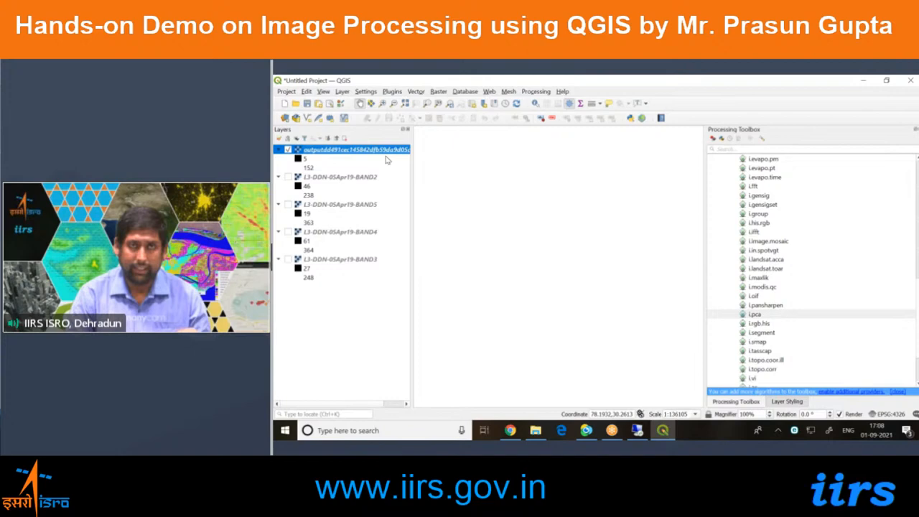
{"action": "left_click", "coordinate": [795, 401]}
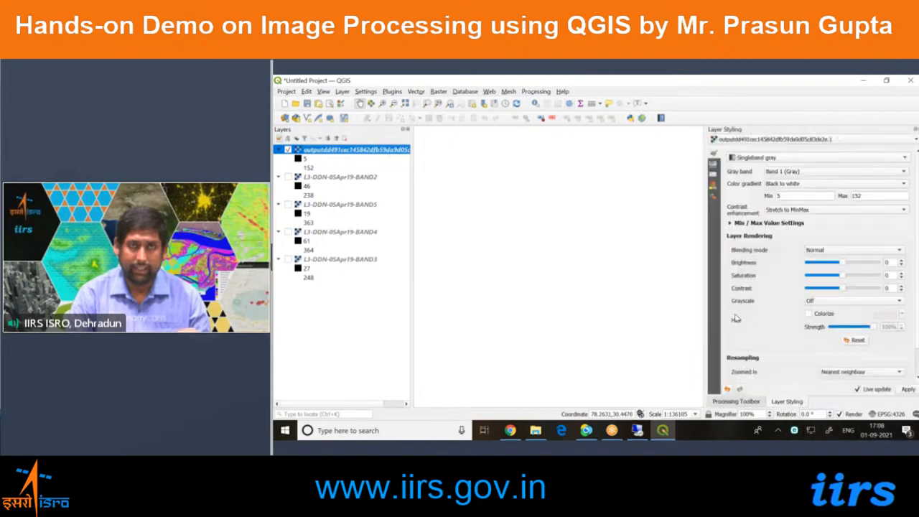
{"action": "left_click", "coordinate": [789, 158]}
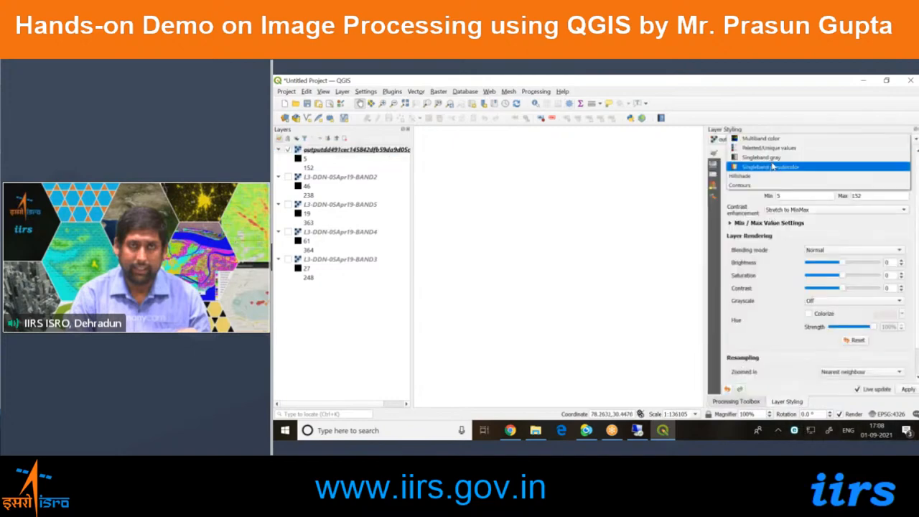
{"action": "left_click", "coordinate": [341, 316]}
{"action": "key", "text": "alt+Tab"}
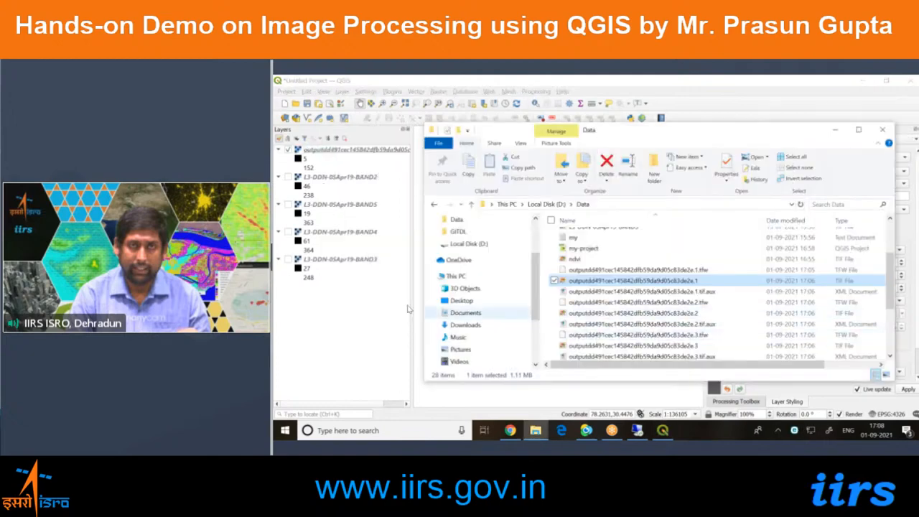
{"action": "left_click", "coordinate": [373, 348]}
Remove the first principal component layer from the project.
{"action": "right_click", "coordinate": [381, 151]}
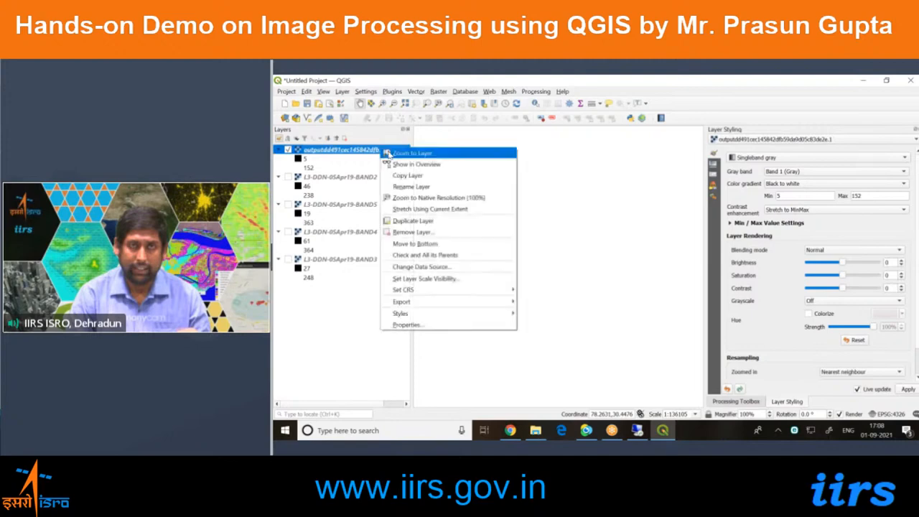
{"action": "left_click", "coordinate": [402, 236]}
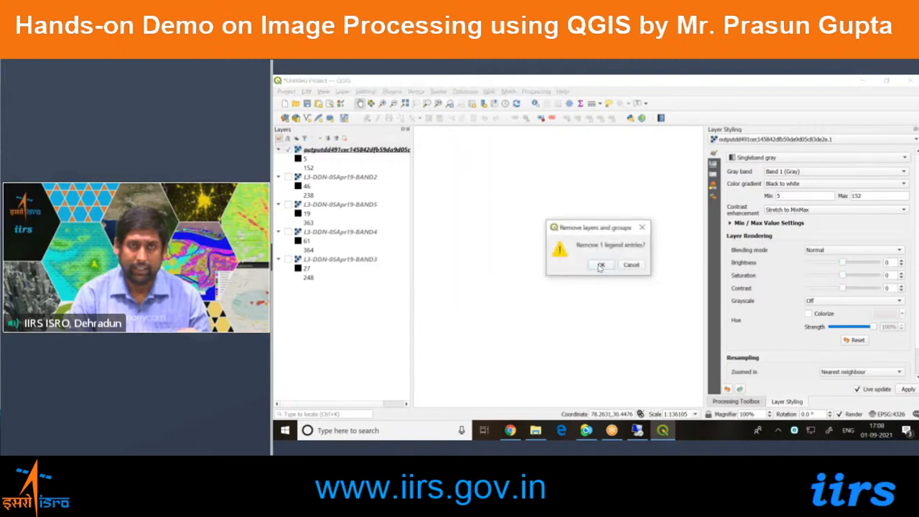
{"action": "left_click", "coordinate": [593, 264]}
Turn on the visibility of the L3-DDN-05Apr19-BAND2 layer.
{"action": "left_click", "coordinate": [349, 153]}
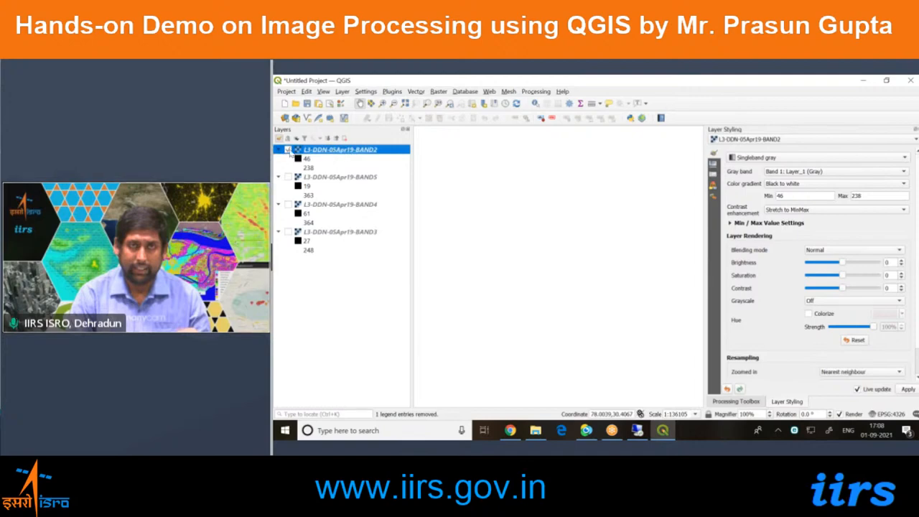
{"action": "double_click", "coordinate": [292, 152]}
{"action": "key", "text": "Escape"}
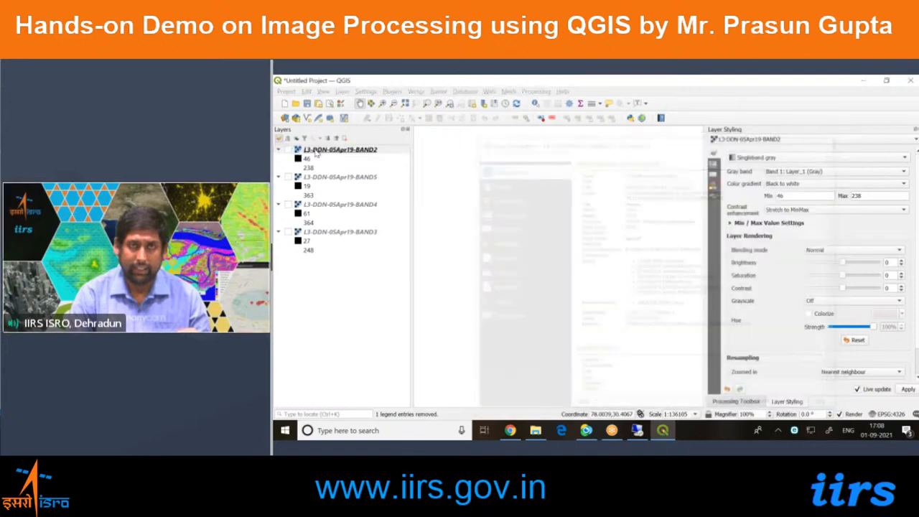
{"action": "right_click", "coordinate": [316, 152]}
{"action": "key", "text": "Escape"}
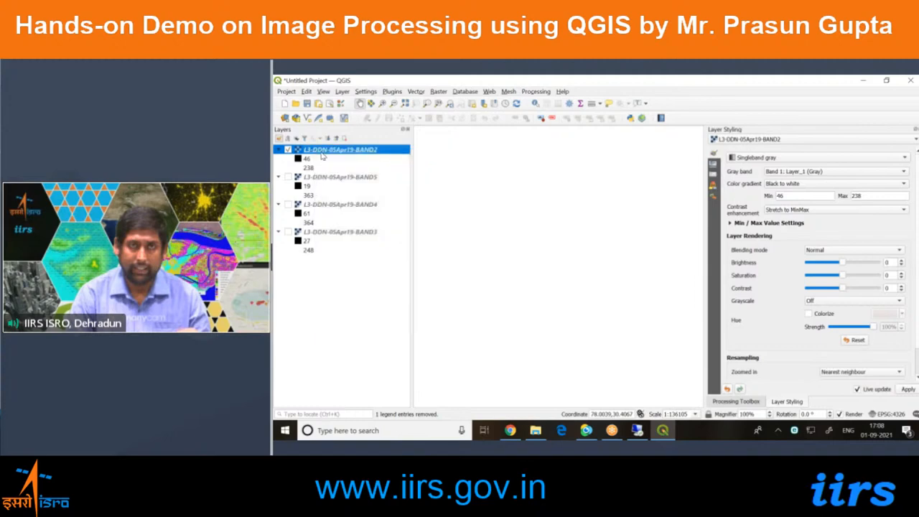
Start a new empty project, discarding the unsaved changes of the current one.
{"action": "left_click", "coordinate": [357, 311]}
{"action": "left_click", "coordinate": [284, 105]}
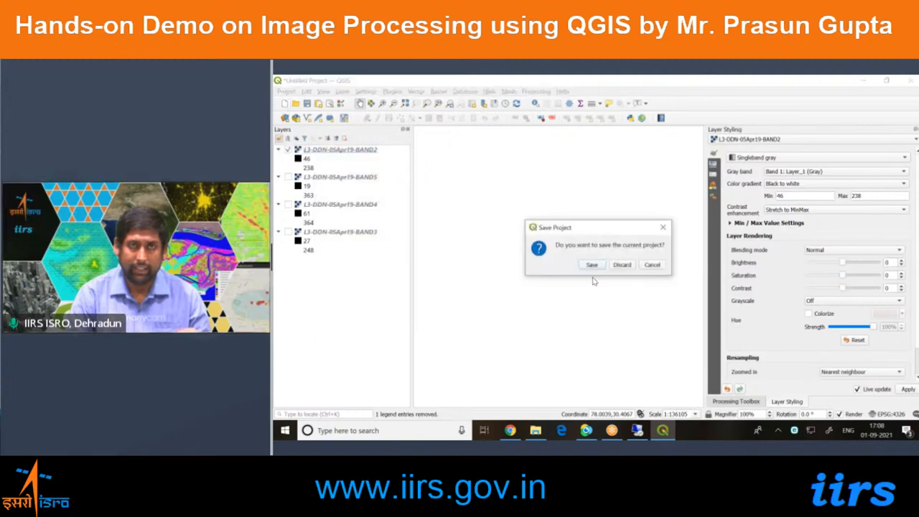
{"action": "left_click", "coordinate": [620, 267]}
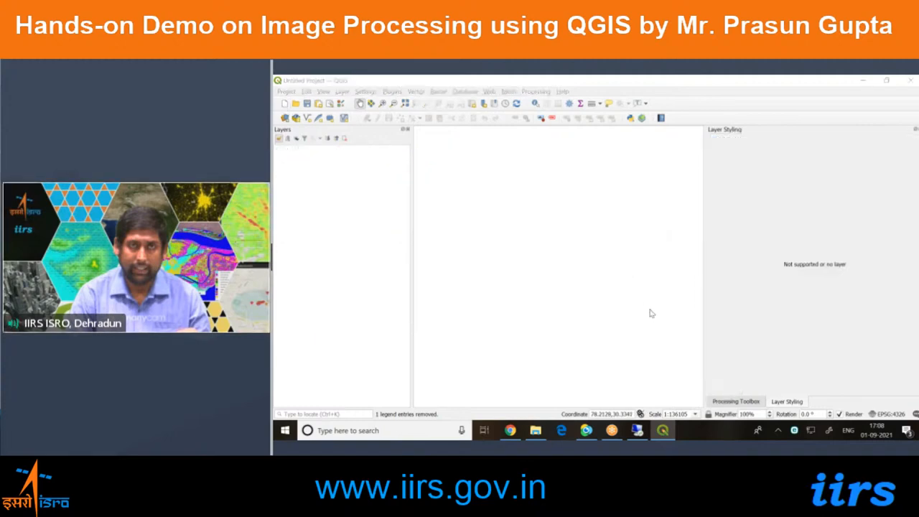
Switch to File Explorer and add the L3-DDN-05Apr19-BAND2 TIF from the Data folder to the QGIS layers.
{"action": "key", "text": "alt+Tab"}
{"action": "scroll", "coordinate": [610, 314], "scroll_direction": "up", "scroll_amount": 1}
{"action": "scroll", "coordinate": [609, 316], "scroll_direction": "up", "scroll_amount": 2}
{"action": "left_click", "coordinate": [603, 268]}
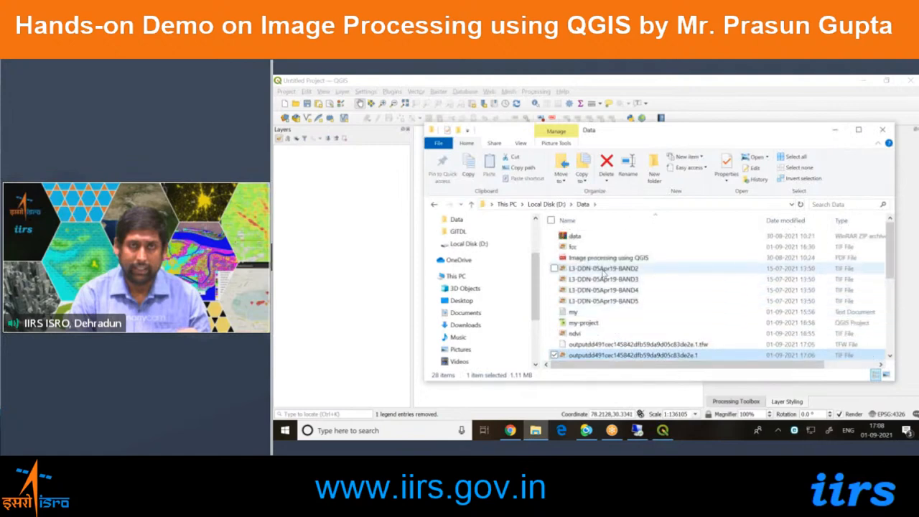
{"action": "left_click_drag", "start_coordinate": [603, 269], "coordinate": [378, 255]}
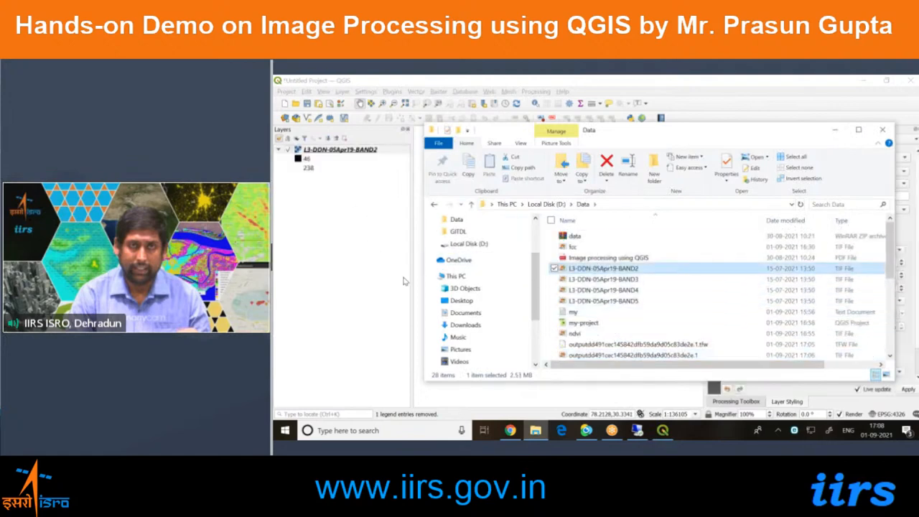
{"action": "left_click", "coordinate": [402, 286]}
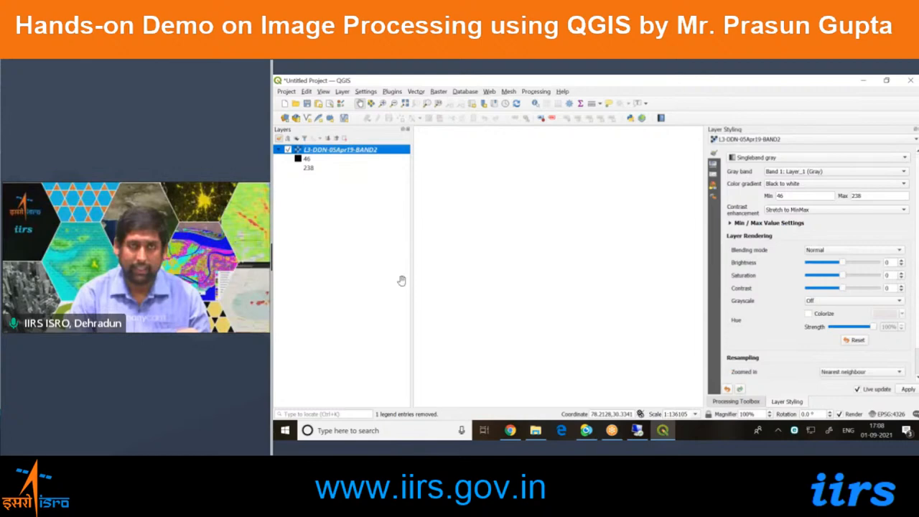
Try to refresh the blank map canvas by restoring and re-maximizing the window and toggling map rendering off and on.
{"action": "left_click_drag", "start_coordinate": [538, 80], "coordinate": [610, 91]}
{"action": "double_click", "coordinate": [592, 91]}
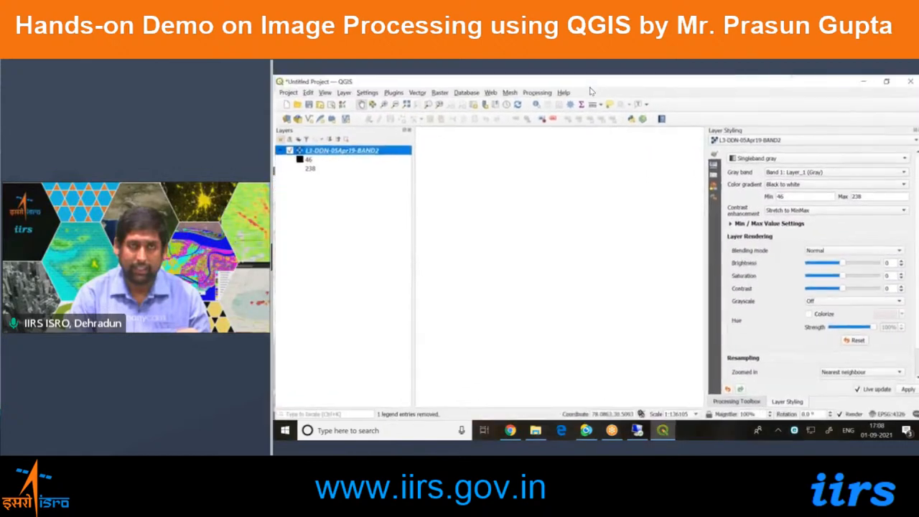
{"action": "double_click", "coordinate": [840, 415]}
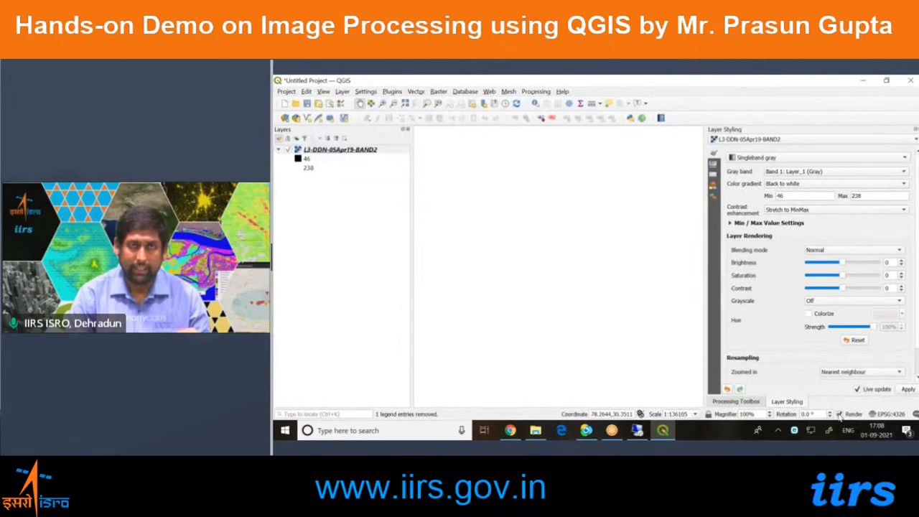
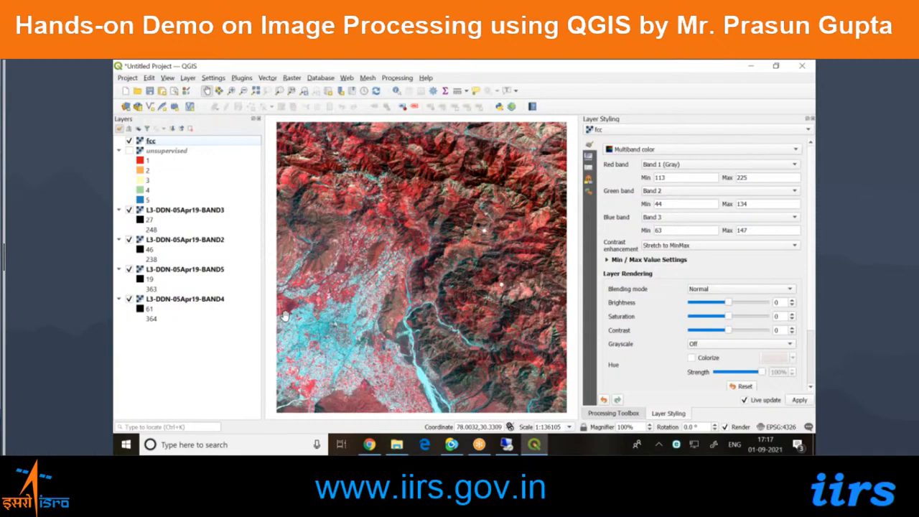
Examine the vegetated and built-up areas along the western edge of the fcc composite down to individual pixels.
{"action": "scroll", "coordinate": [285, 313], "scroll_direction": "up", "scroll_amount": 2}
{"action": "left_click_drag", "start_coordinate": [287, 314], "coordinate": [368, 323]}
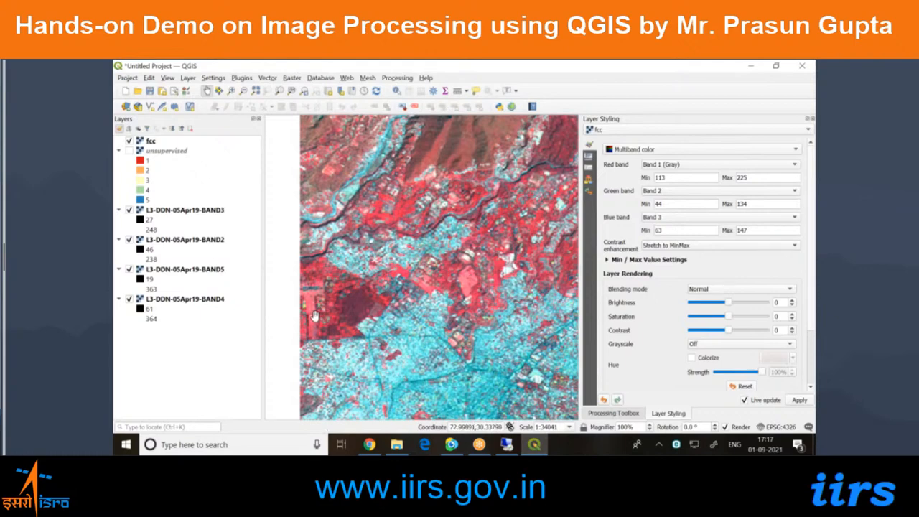
{"action": "scroll", "coordinate": [314, 316], "scroll_direction": "up", "scroll_amount": 1}
{"action": "left_click_drag", "start_coordinate": [314, 316], "coordinate": [347, 308]}
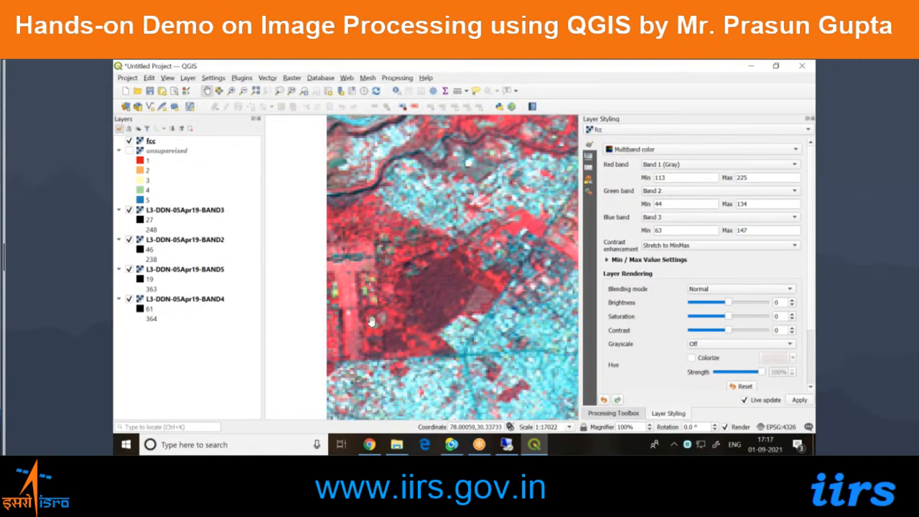
{"action": "scroll", "coordinate": [371, 321], "scroll_direction": "up", "scroll_amount": 1}
{"action": "left_click_drag", "start_coordinate": [371, 321], "coordinate": [378, 320]}
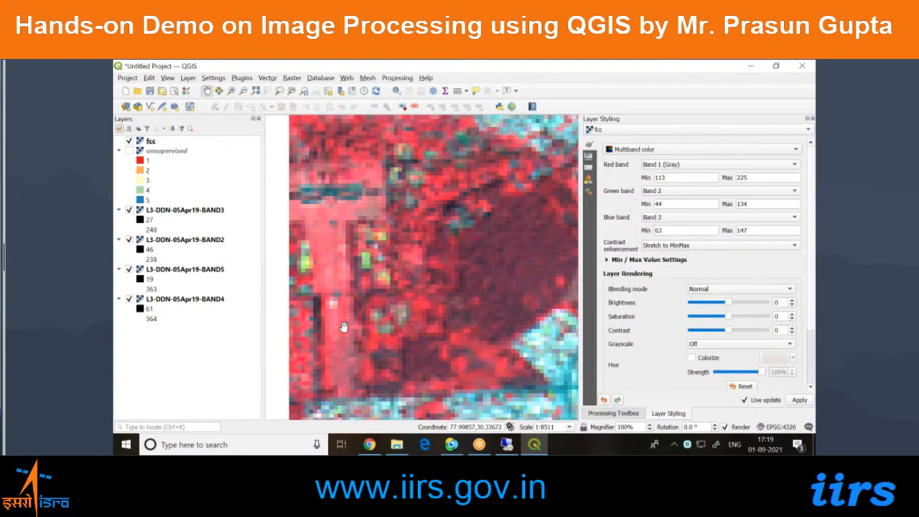
Switch to Chrome, search for "landsat band combinations" in a new tab and open the GIS Geography article on Landsat 8 bands.
{"action": "left_click", "coordinate": [368, 444]}
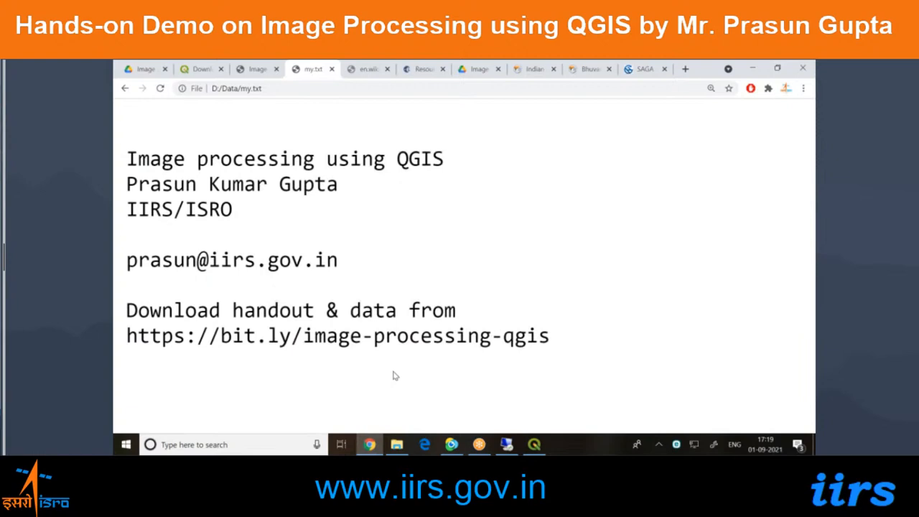
{"action": "key", "text": "ctrl+t"}
{"action": "type", "text": "landsat"}
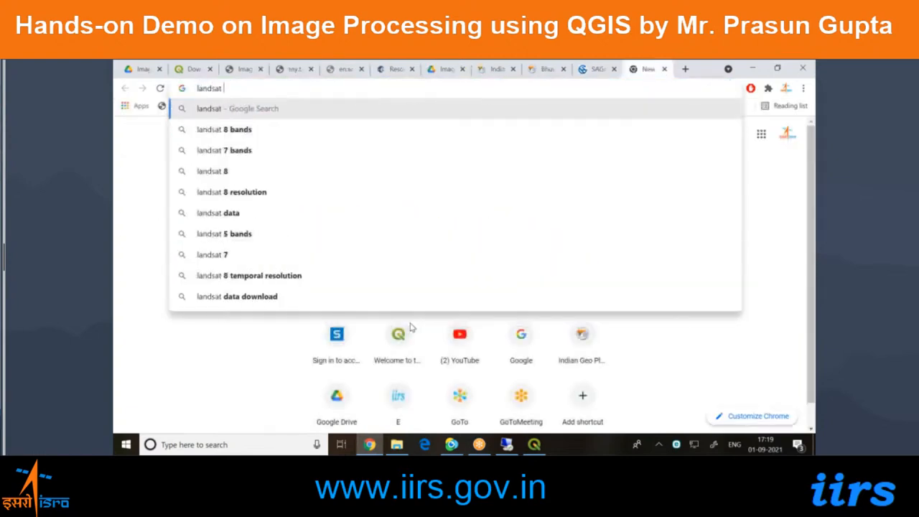
{"action": "type", "text": " band co"}
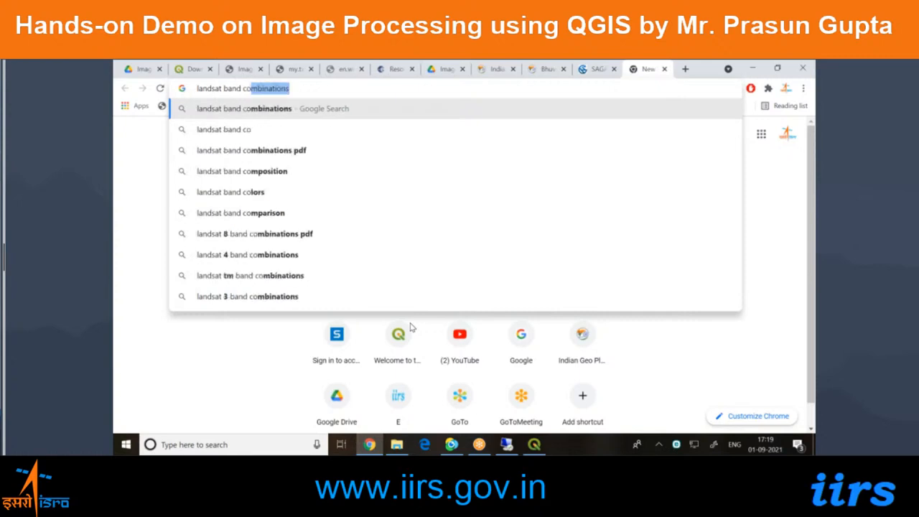
{"action": "key", "text": "Return"}
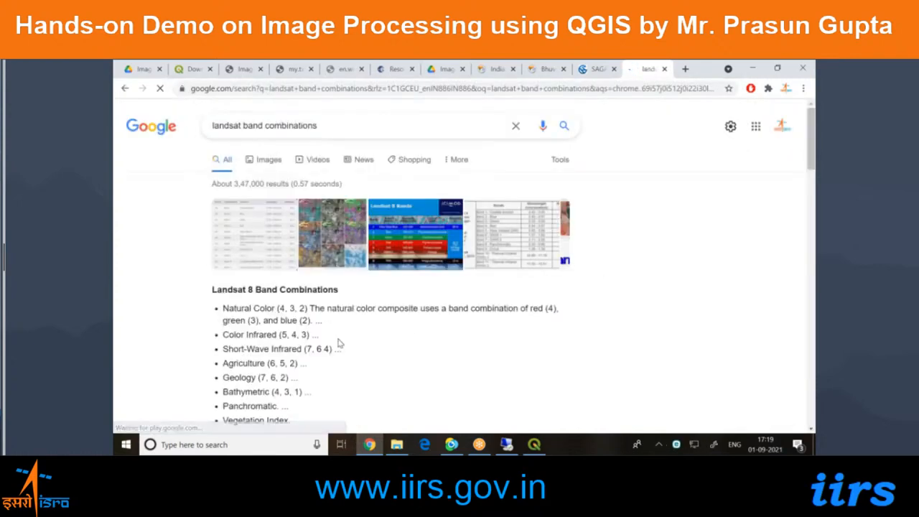
{"action": "scroll", "coordinate": [338, 343], "scroll_direction": "down", "scroll_amount": 3}
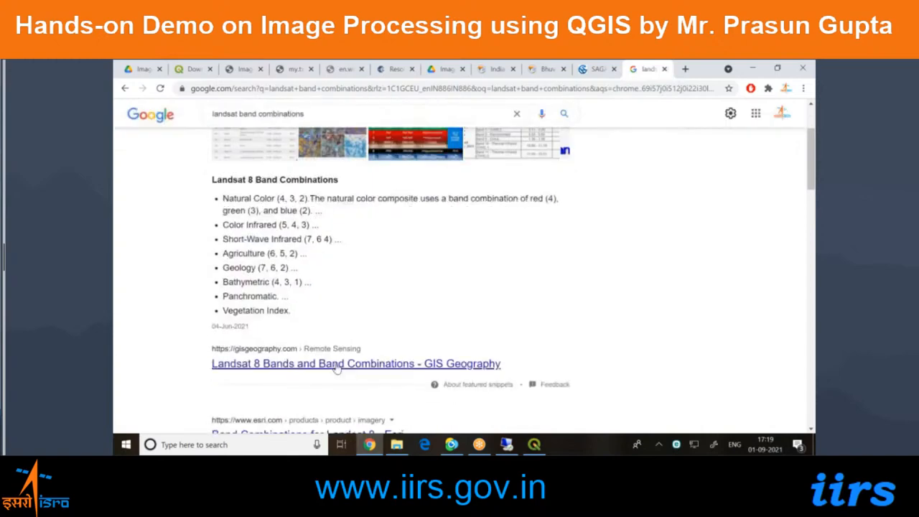
{"action": "left_click", "coordinate": [337, 366]}
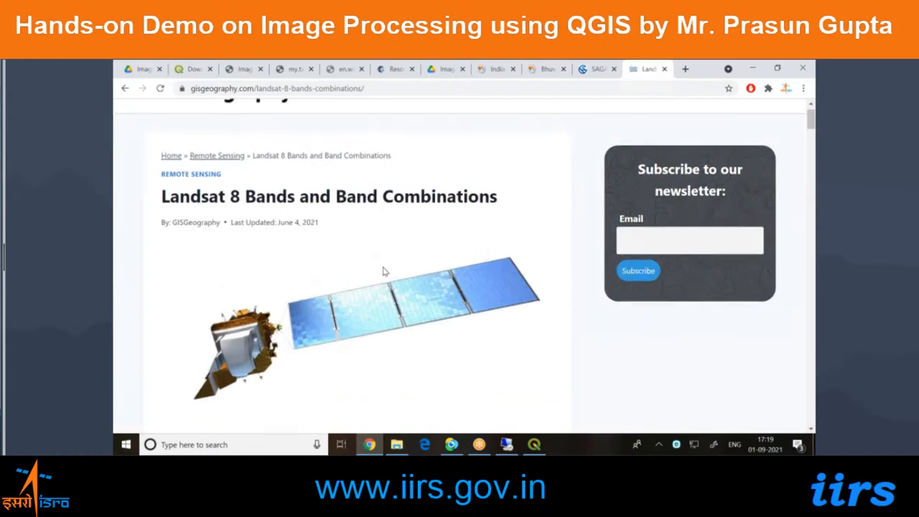
Read the Landsat-8 band designation table and the Operational Land Imager section of the article.
{"action": "scroll", "coordinate": [390, 274], "scroll_direction": "down", "scroll_amount": 10}
{"action": "scroll", "coordinate": [382, 269], "scroll_direction": "down", "scroll_amount": 2}
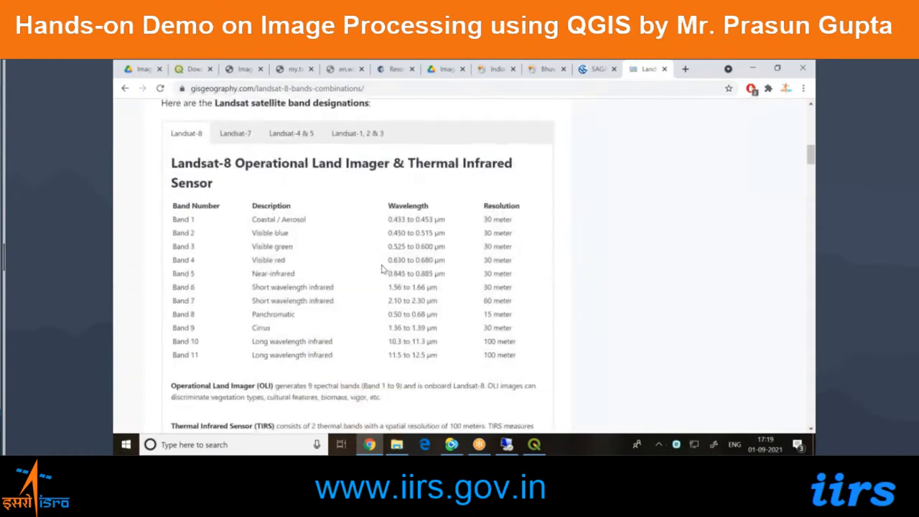
{"action": "scroll", "coordinate": [381, 270], "scroll_direction": "up", "scroll_amount": 3}
{"action": "scroll", "coordinate": [381, 269], "scroll_direction": "down", "scroll_amount": 15}
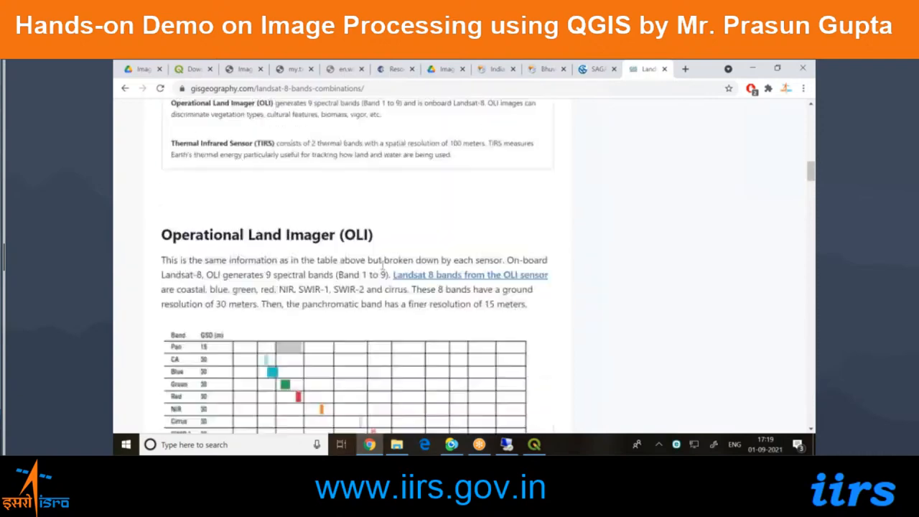
Review the example band combinations in the article, from Natural Color (4, 3, 2) through Bathymetric (4, 3, 1).
{"action": "scroll", "coordinate": [382, 269], "scroll_direction": "down", "scroll_amount": 5}
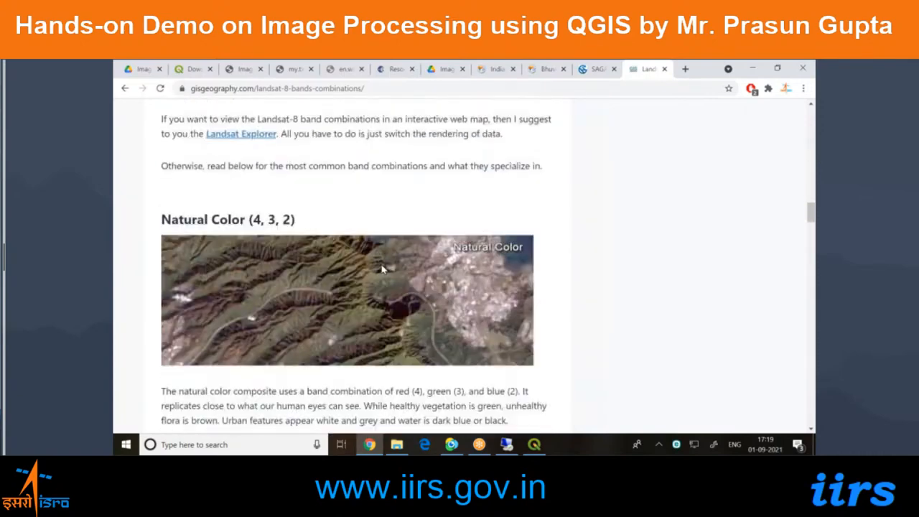
{"action": "scroll", "coordinate": [253, 196], "scroll_direction": "up", "scroll_amount": 1}
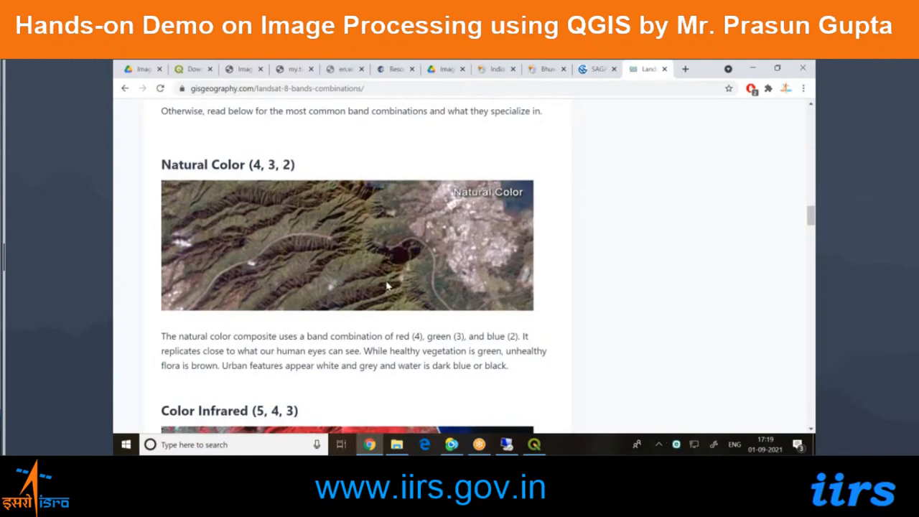
{"action": "scroll", "coordinate": [336, 263], "scroll_direction": "down", "scroll_amount": 3}
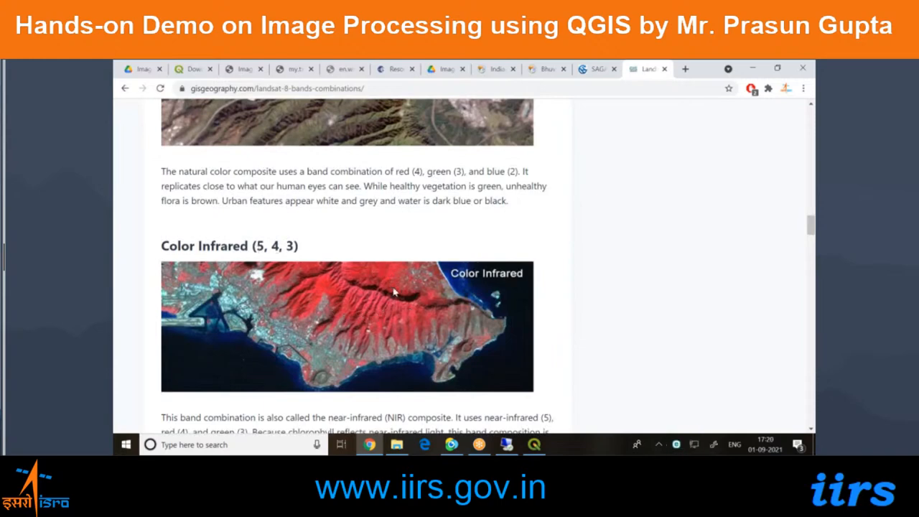
{"action": "scroll", "coordinate": [393, 292], "scroll_direction": "down", "scroll_amount": 6}
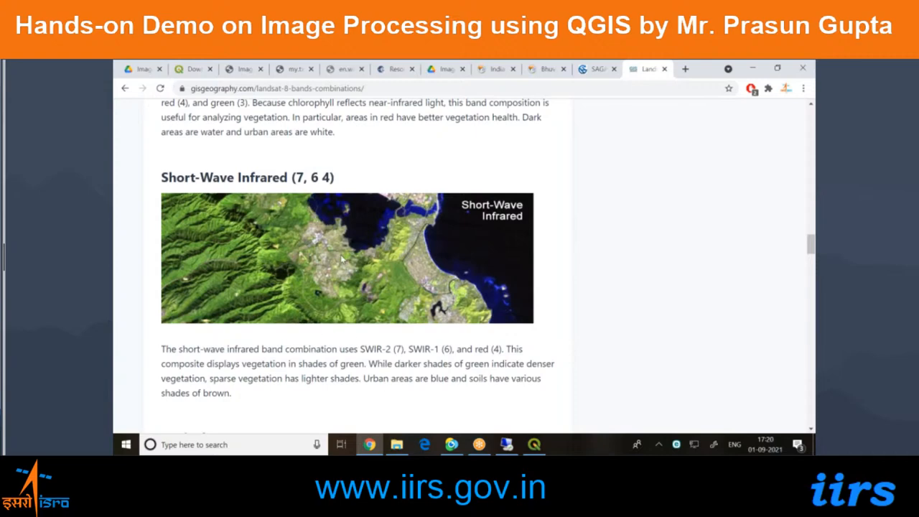
{"action": "scroll", "coordinate": [338, 358], "scroll_direction": "down", "scroll_amount": 3}
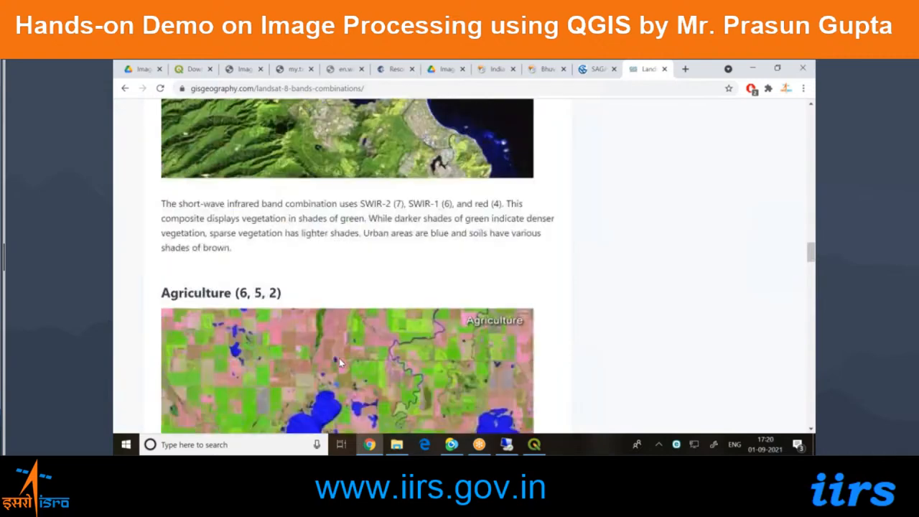
{"action": "scroll", "coordinate": [305, 357], "scroll_direction": "down", "scroll_amount": 3}
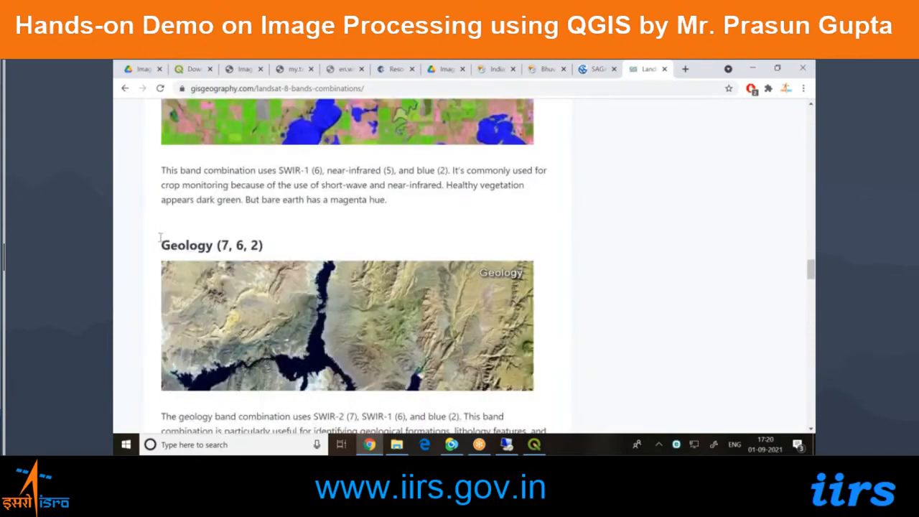
{"action": "scroll", "coordinate": [163, 247], "scroll_direction": "down", "scroll_amount": 3}
{"action": "scroll", "coordinate": [163, 246], "scroll_direction": "down", "scroll_amount": 2}
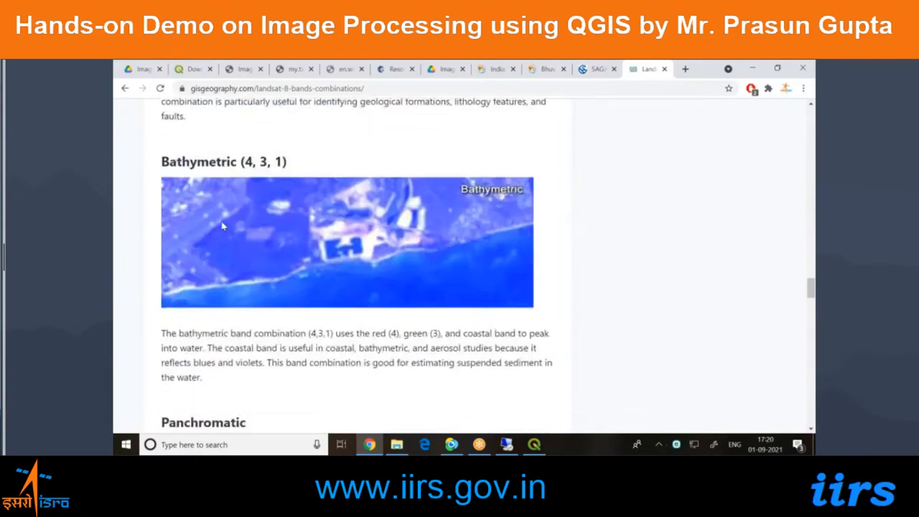
Review the article's Vegetation Index and Moisture Index sections with their example images.
{"action": "scroll", "coordinate": [211, 282], "scroll_direction": "down", "scroll_amount": 5}
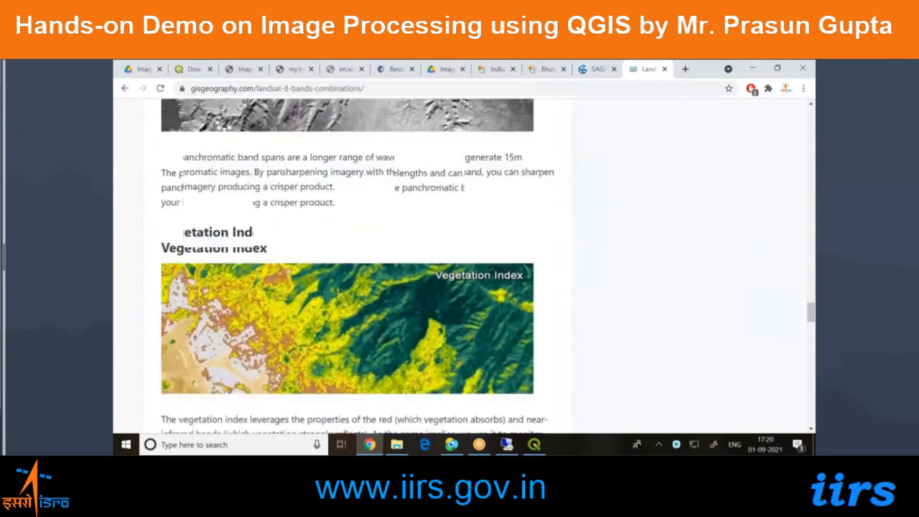
{"action": "scroll", "coordinate": [257, 279], "scroll_direction": "down", "scroll_amount": 2}
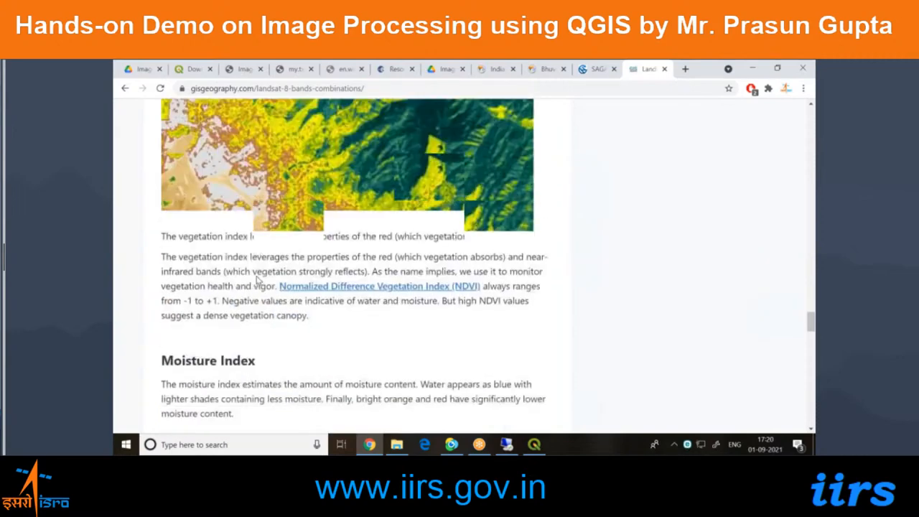
{"action": "scroll", "coordinate": [218, 188], "scroll_direction": "down", "scroll_amount": 2}
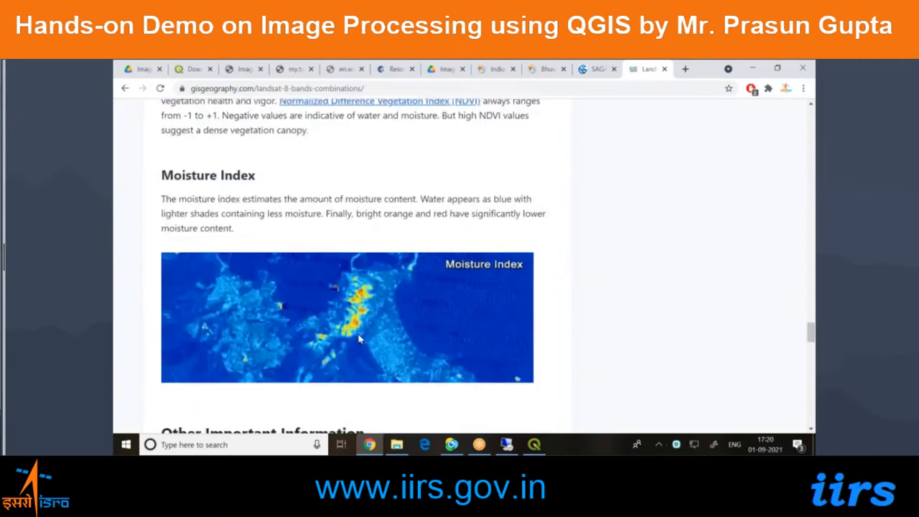
{"action": "scroll", "coordinate": [361, 339], "scroll_direction": "down", "scroll_amount": 1}
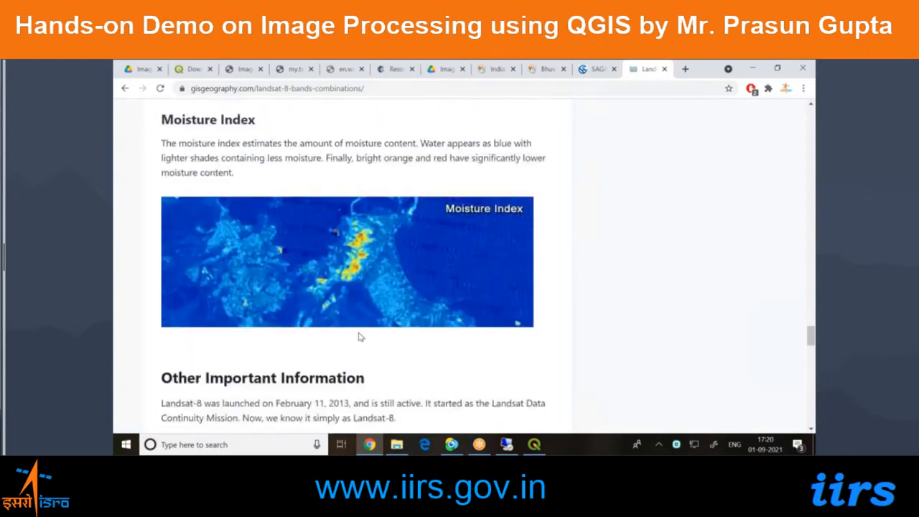
{"action": "scroll", "coordinate": [360, 337], "scroll_direction": "down", "scroll_amount": 1}
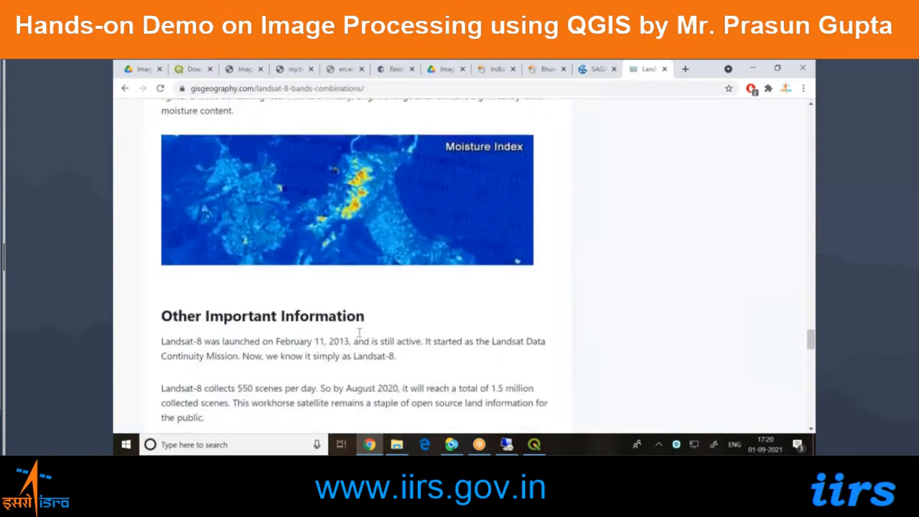
{"action": "scroll", "coordinate": [358, 332], "scroll_direction": "down", "scroll_amount": 2}
{"action": "scroll", "coordinate": [360, 326], "scroll_direction": "up", "scroll_amount": 4}
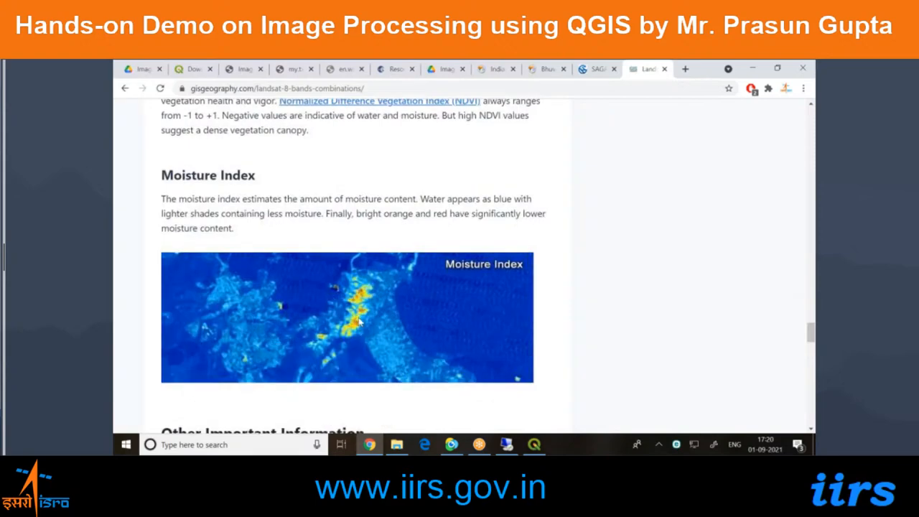
{"action": "scroll", "coordinate": [360, 322], "scroll_direction": "up", "scroll_amount": 4}
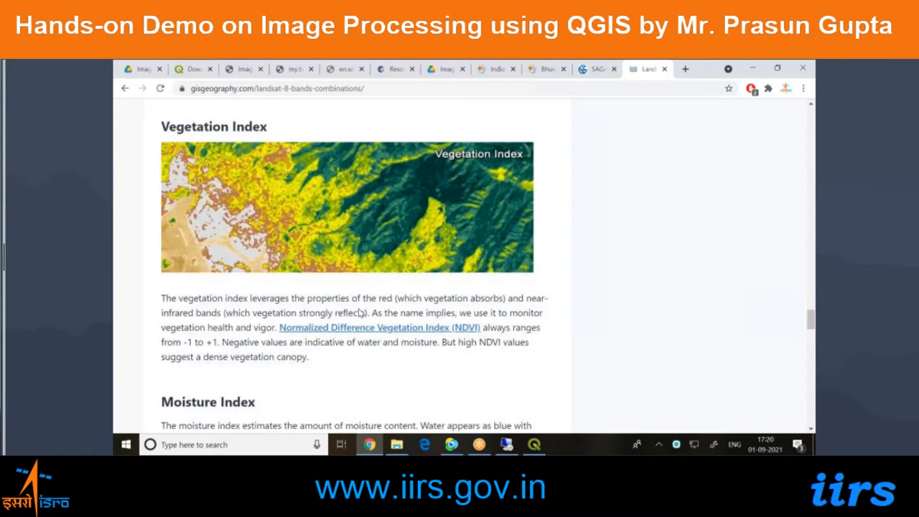
{"action": "scroll", "coordinate": [361, 314], "scroll_direction": "up", "scroll_amount": 1}
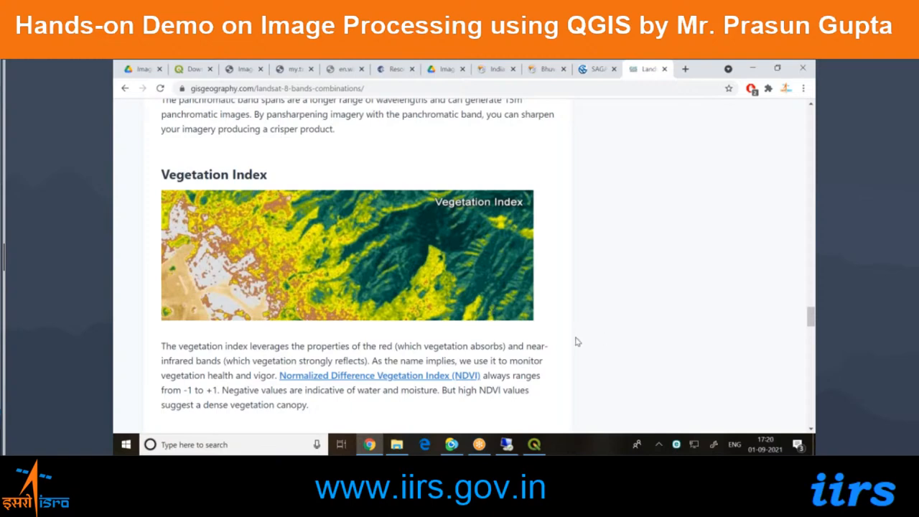
Return to the beginning of the Landsat 8 article and switch back to the QGIS project.
{"action": "key", "text": "Home"}
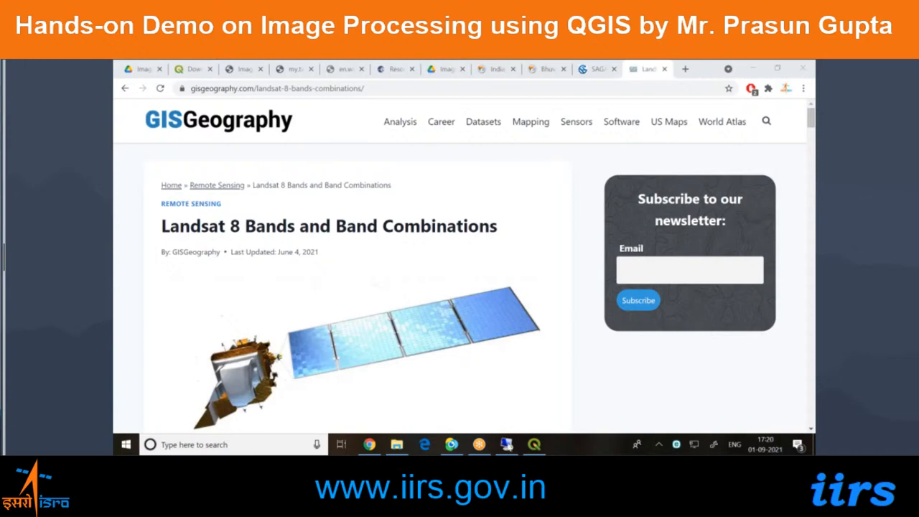
{"action": "mouse_move", "coordinate": [532, 445]}
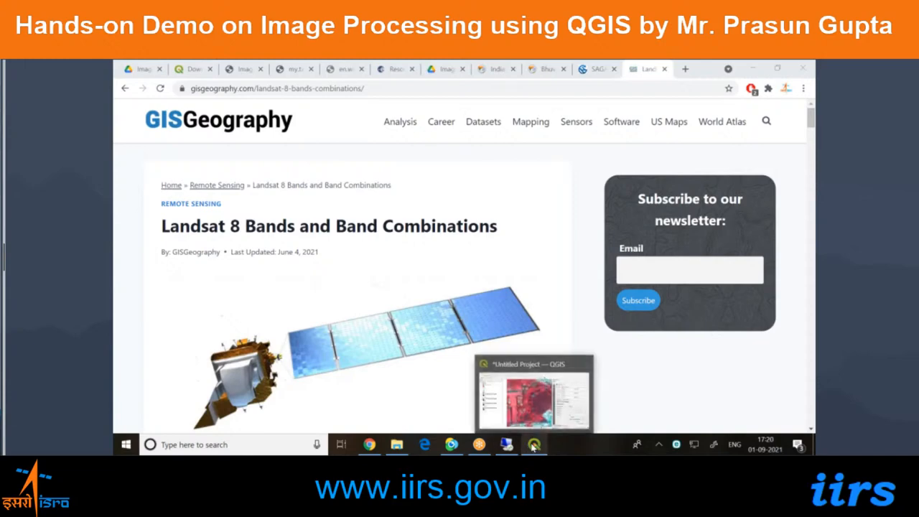
{"action": "left_click", "coordinate": [532, 446]}
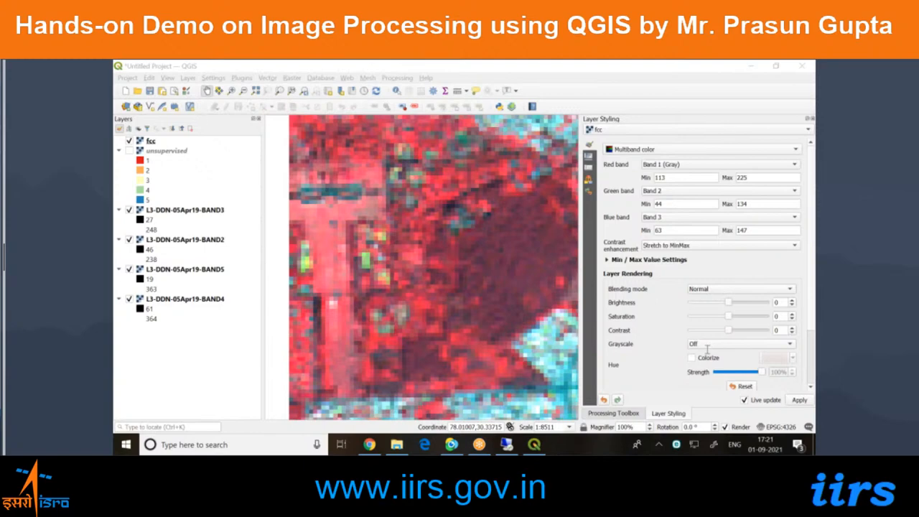
{"action": "mouse_move", "coordinate": [378, 446]}
{"action": "left_click", "coordinate": [625, 371]}
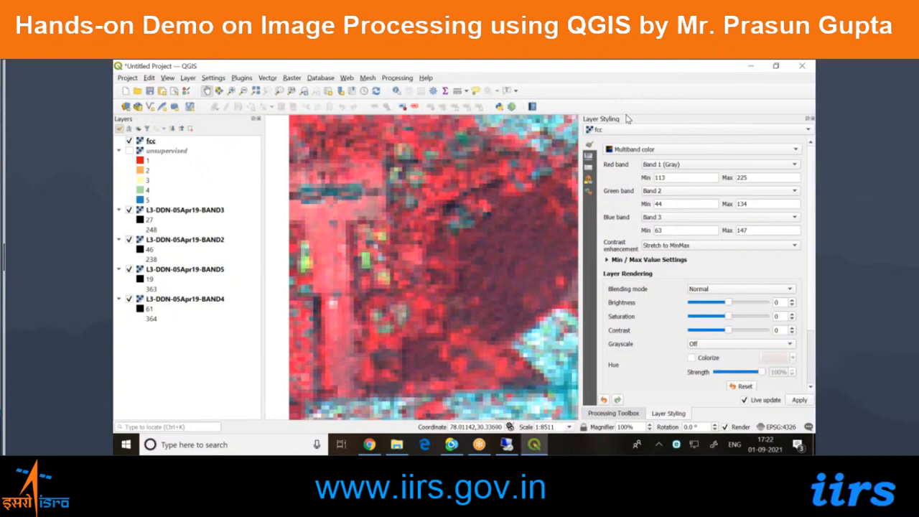
Show the Processing Toolbox and collapse SAGA's Image analysis group to look over the SAGA tool groups.
{"action": "left_click", "coordinate": [619, 413]}
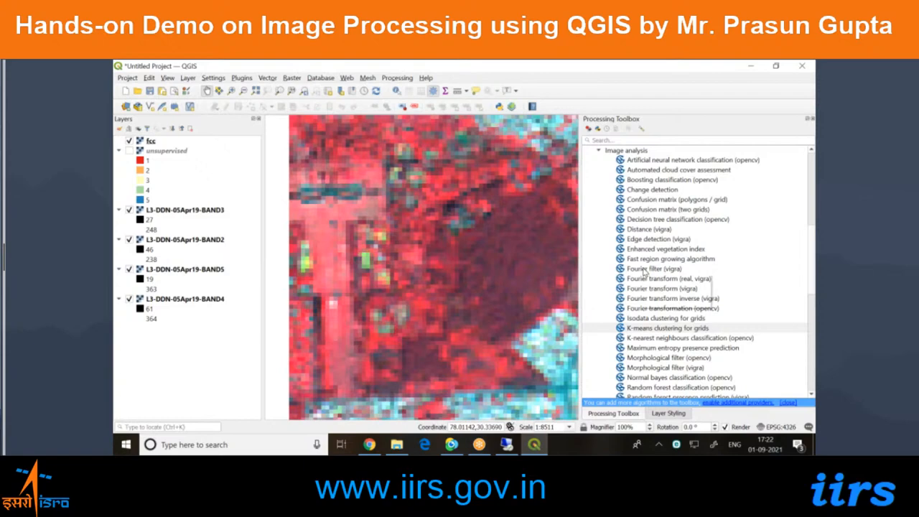
{"action": "left_click", "coordinate": [600, 151]}
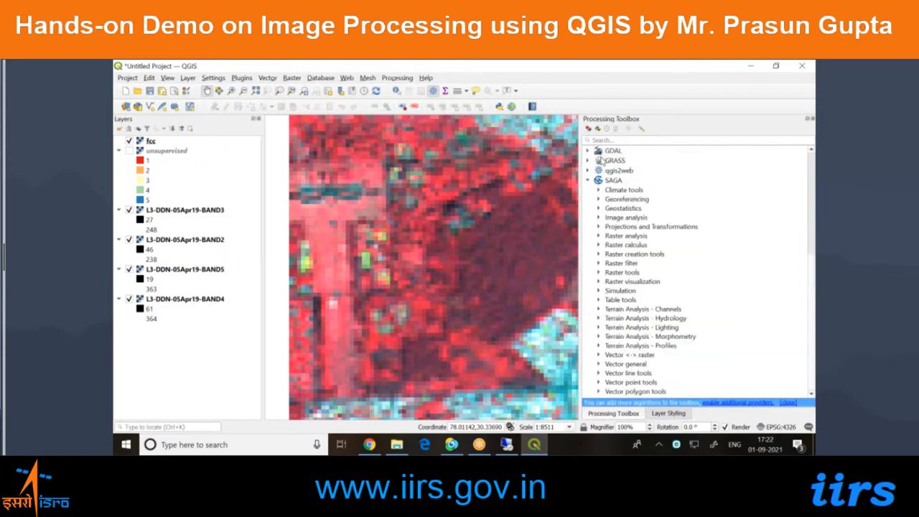
{"action": "left_click", "coordinate": [738, 293]}
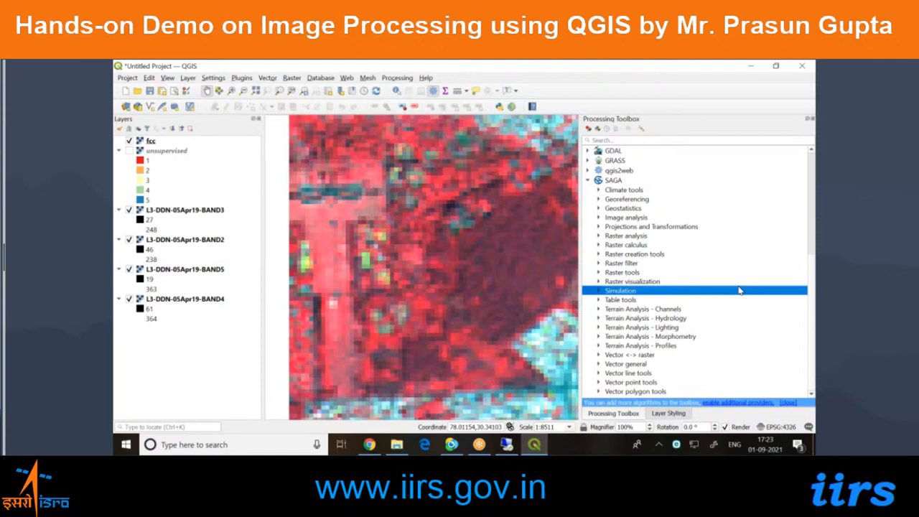
Review the raster file formats offered for adding a raster dataset, and close the data source manager without loading a file.
{"action": "left_click", "coordinate": [126, 108]}
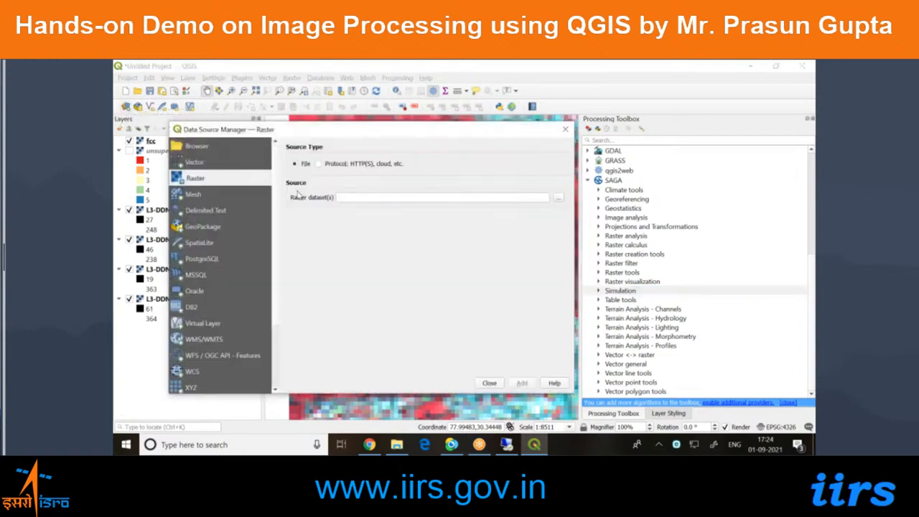
{"action": "left_click", "coordinate": [558, 197]}
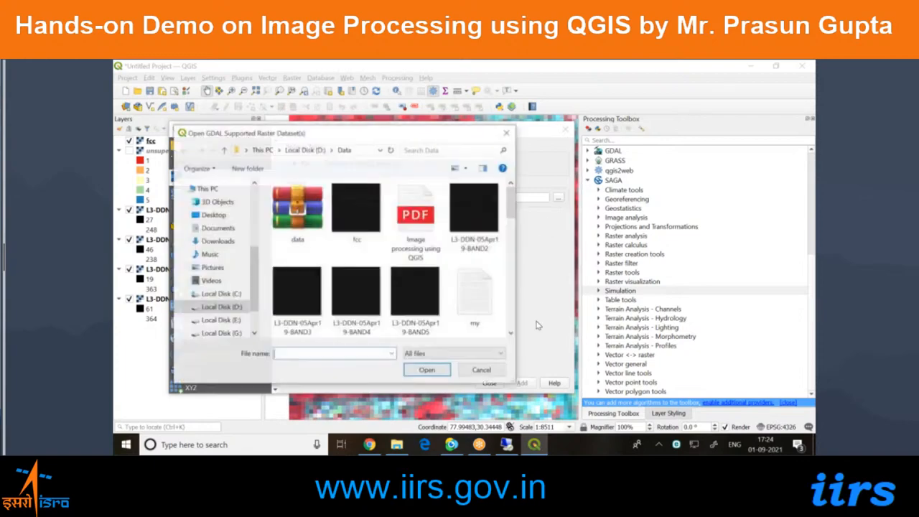
{"action": "left_click", "coordinate": [443, 353]}
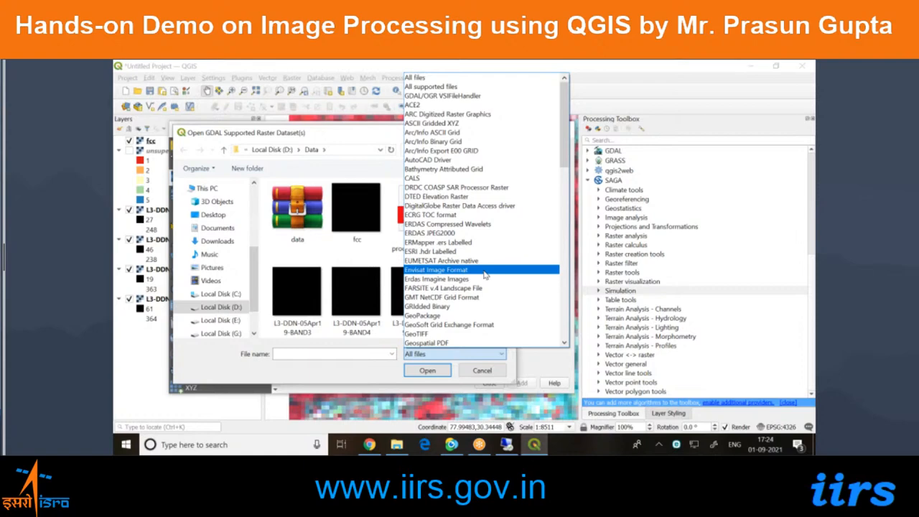
{"action": "scroll", "coordinate": [486, 281], "scroll_direction": "down", "scroll_amount": 1}
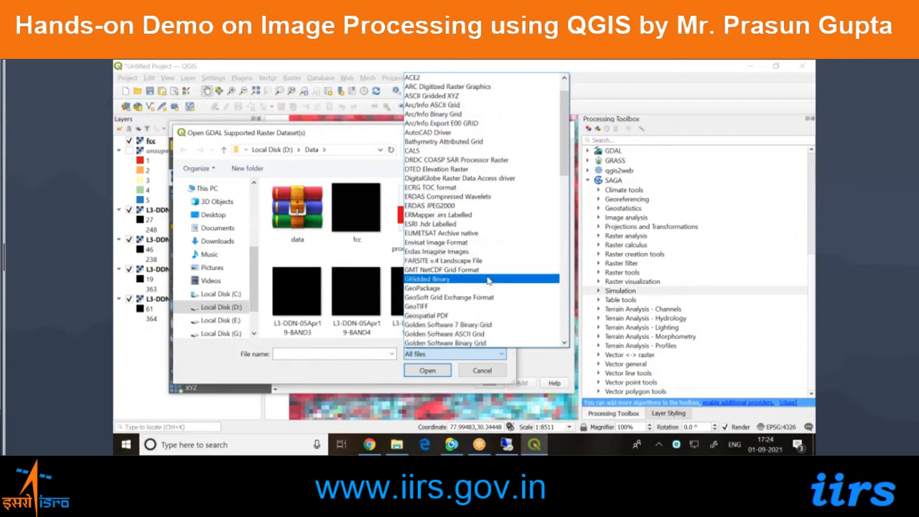
{"action": "scroll", "coordinate": [487, 279], "scroll_direction": "down", "scroll_amount": 2}
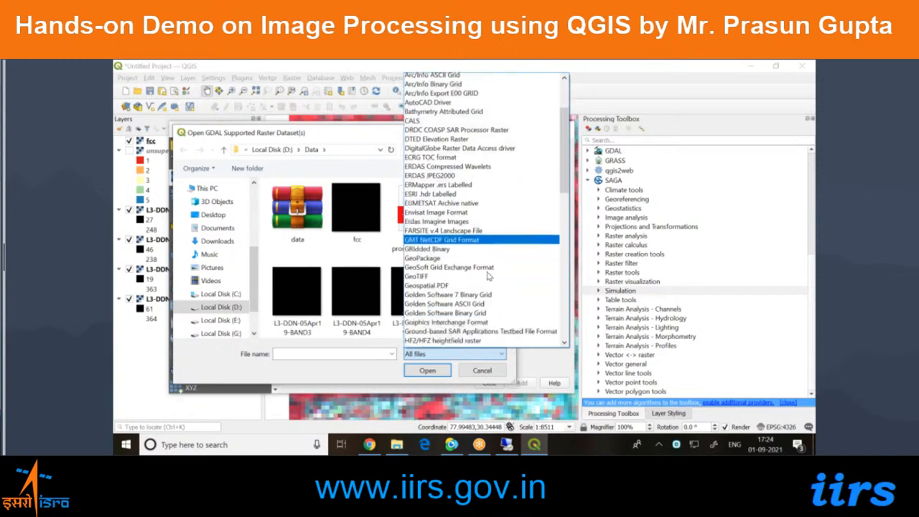
{"action": "scroll", "coordinate": [487, 276], "scroll_direction": "down", "scroll_amount": 3}
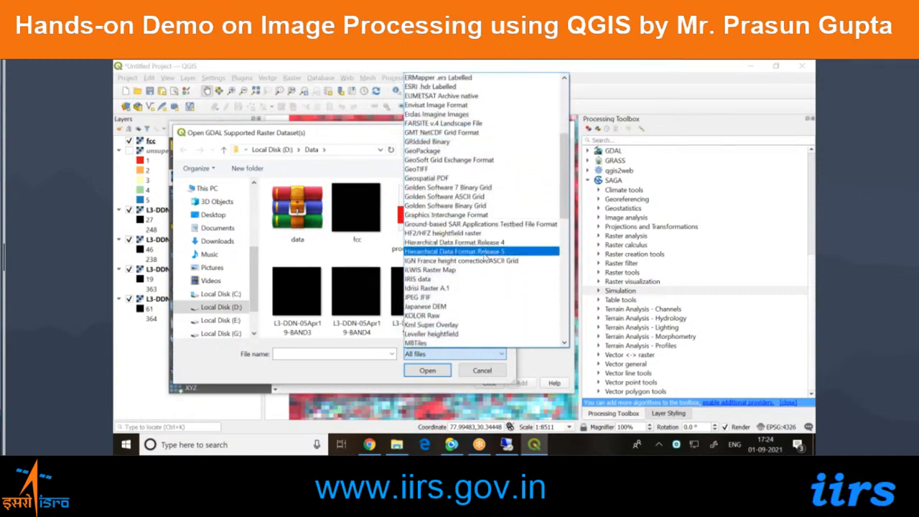
{"action": "scroll", "coordinate": [486, 287], "scroll_direction": "down", "scroll_amount": 2}
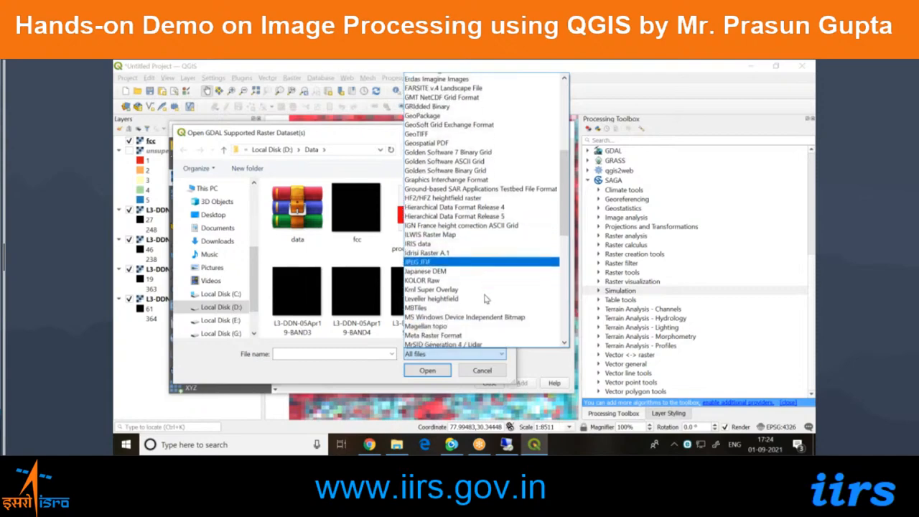
{"action": "scroll", "coordinate": [487, 303], "scroll_direction": "down", "scroll_amount": 1}
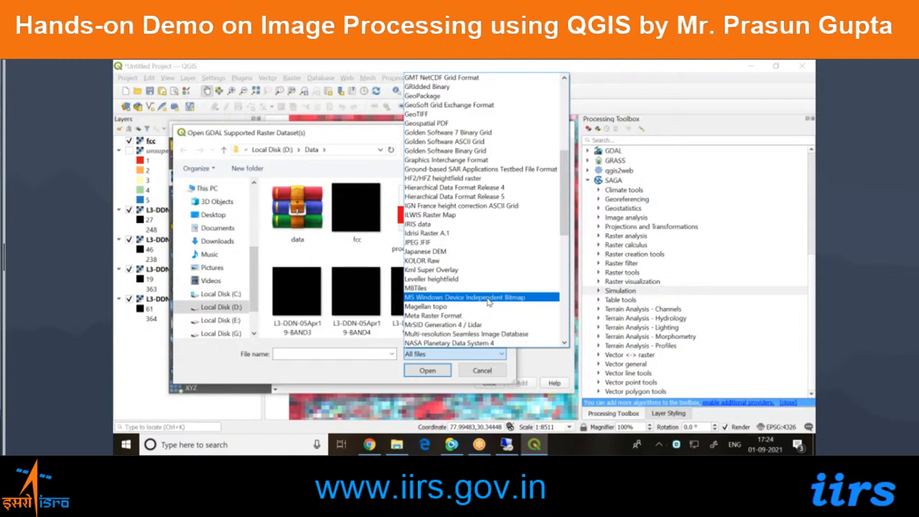
{"action": "left_click", "coordinate": [430, 366]}
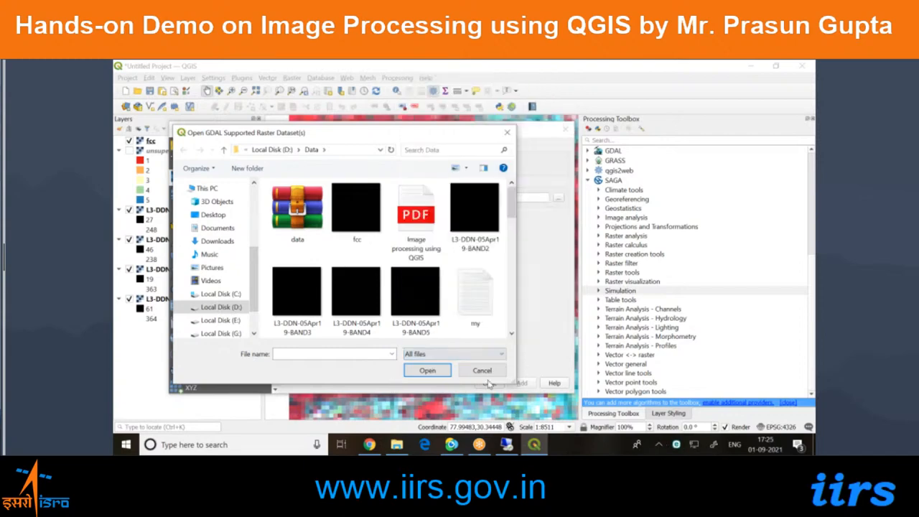
{"action": "left_click", "coordinate": [490, 372]}
{"action": "left_click", "coordinate": [489, 384]}
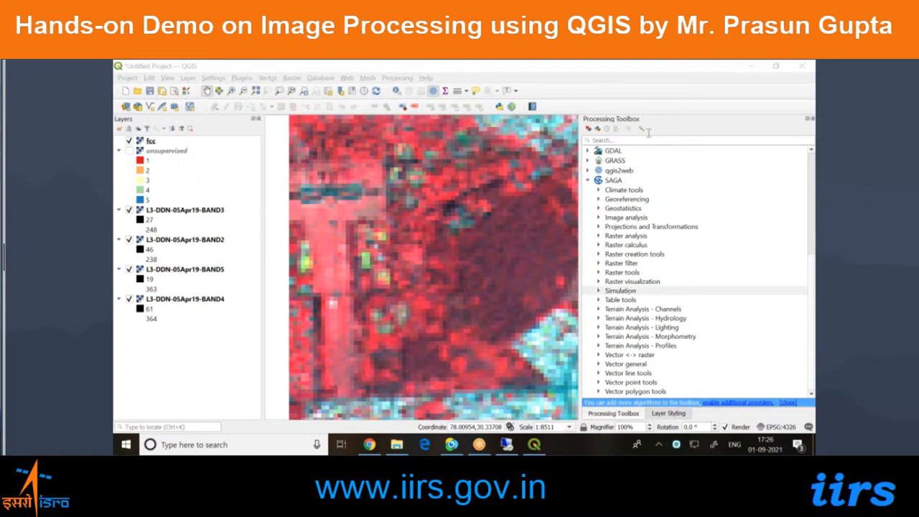
Switch to Chrome, open Bhuvan's Open Data Archive and select the Resourcesat-1/Resourcesat-2:LISS-III subcategory.
{"action": "left_click", "coordinate": [753, 129]}
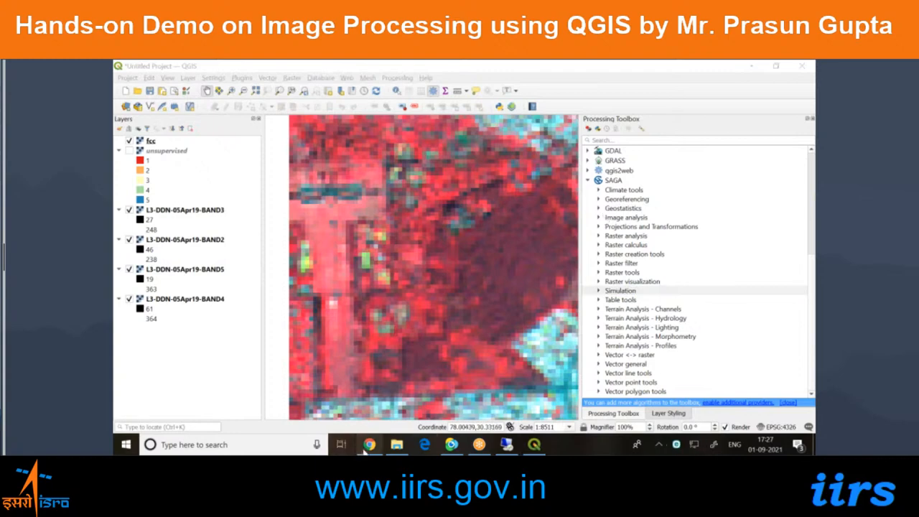
{"action": "mouse_move", "coordinate": [369, 444]}
{"action": "left_click", "coordinate": [368, 406]}
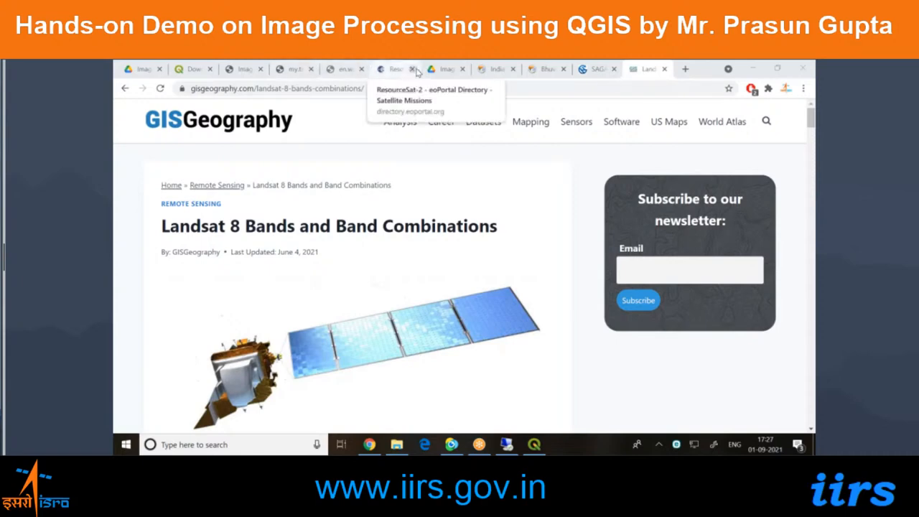
{"action": "left_click", "coordinate": [481, 72]}
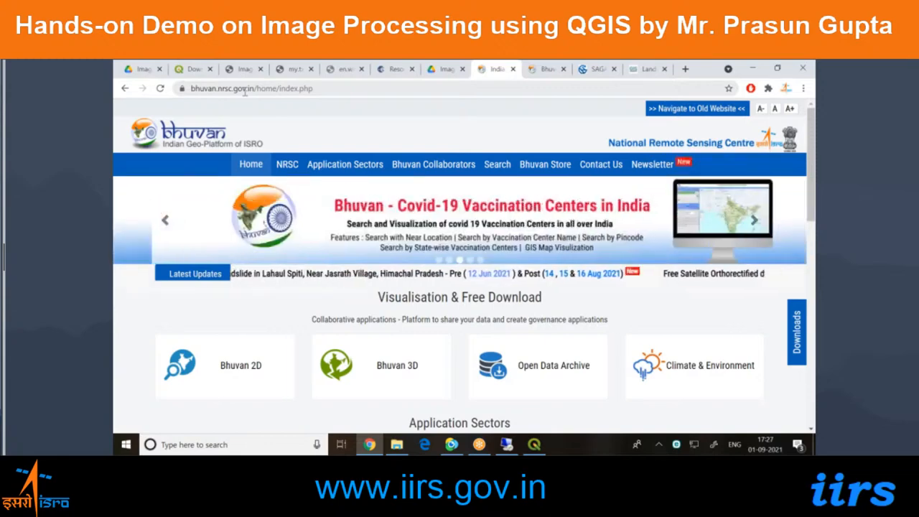
{"action": "left_click", "coordinate": [512, 374]}
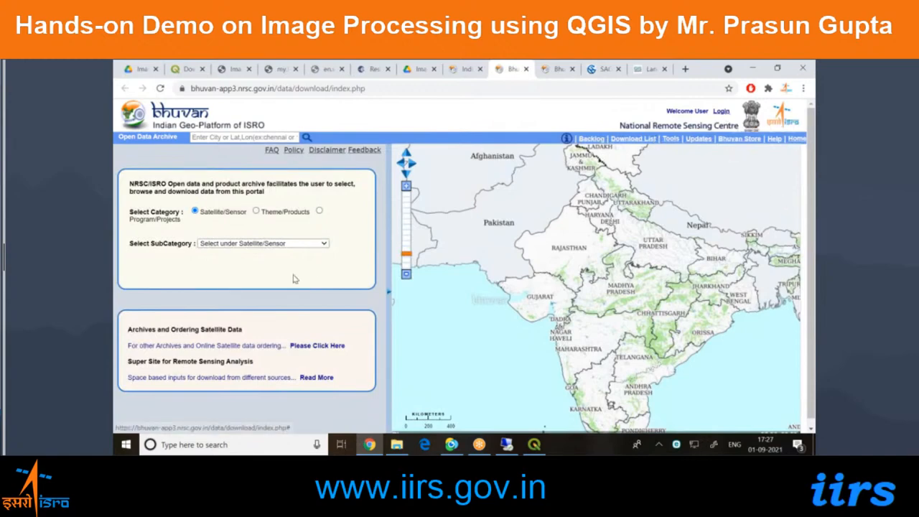
{"action": "left_click", "coordinate": [271, 244]}
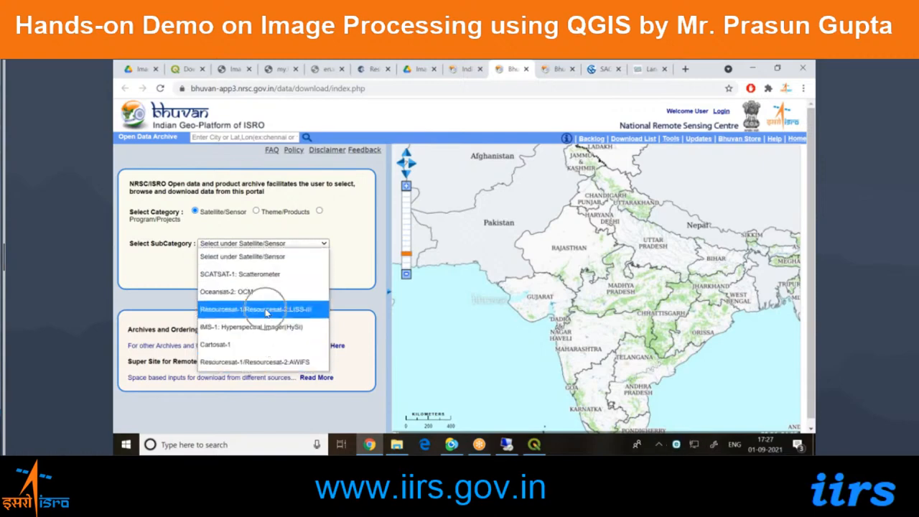
{"action": "left_click", "coordinate": [315, 311]}
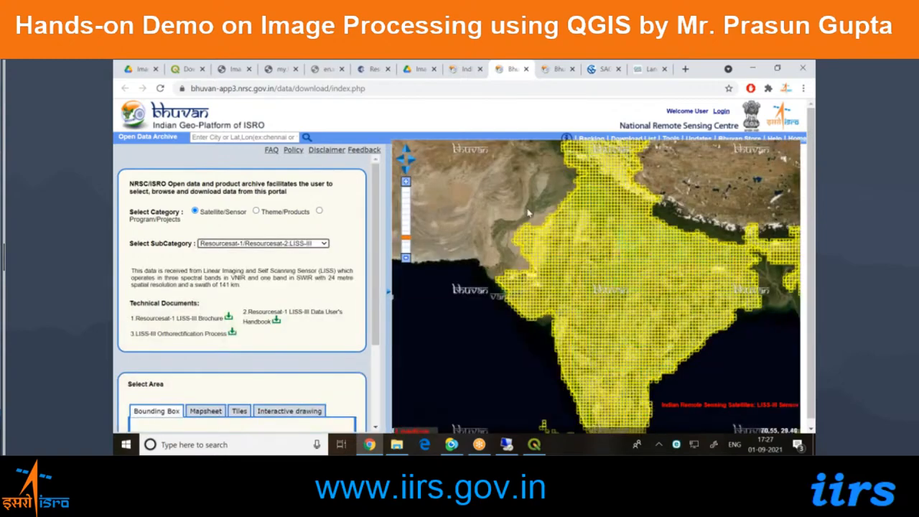
Select tile H43L02 (77.0E30.5N-77.25E30.75N), at the edge of the Himalayan foothills, using the Tiles area selection.
{"action": "scroll", "coordinate": [513, 255], "scroll_direction": "up", "scroll_amount": 8}
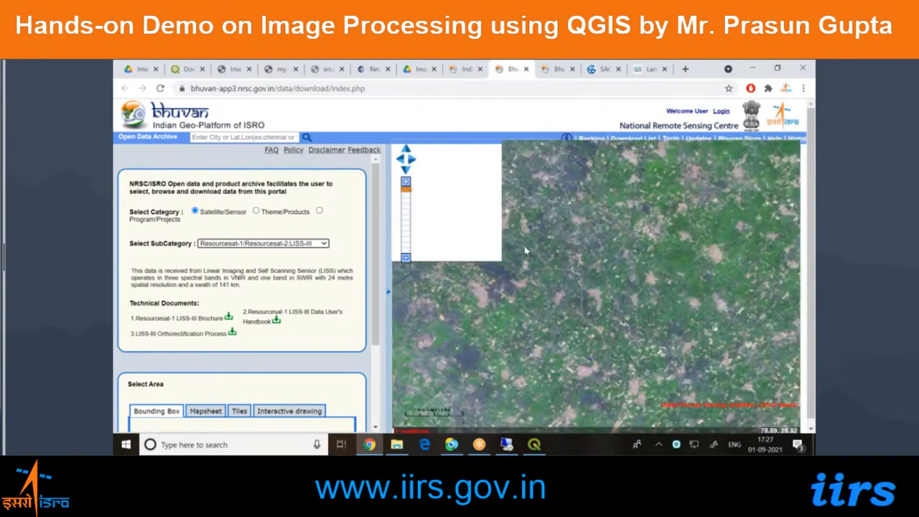
{"action": "scroll", "coordinate": [522, 249], "scroll_direction": "down", "scroll_amount": 5}
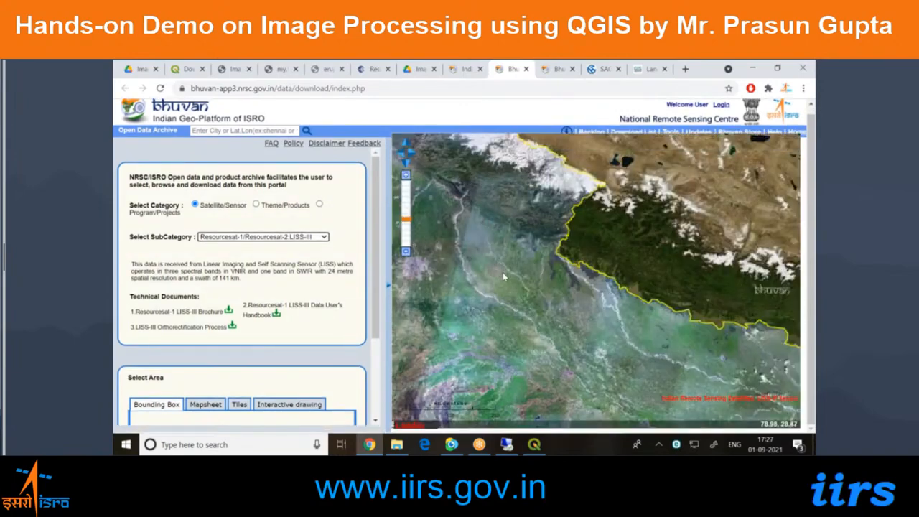
{"action": "left_click_drag", "start_coordinate": [431, 247], "coordinate": [489, 316]}
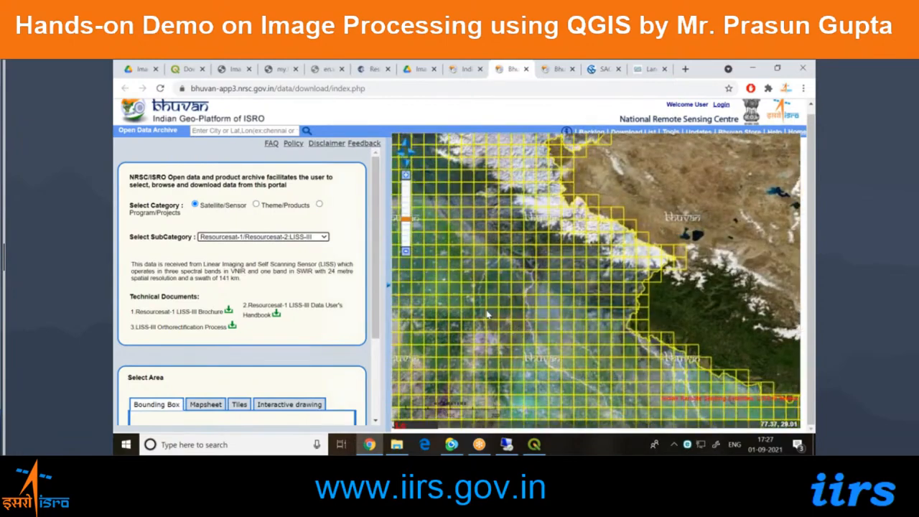
{"action": "scroll", "coordinate": [503, 292], "scroll_direction": "up", "scroll_amount": 4}
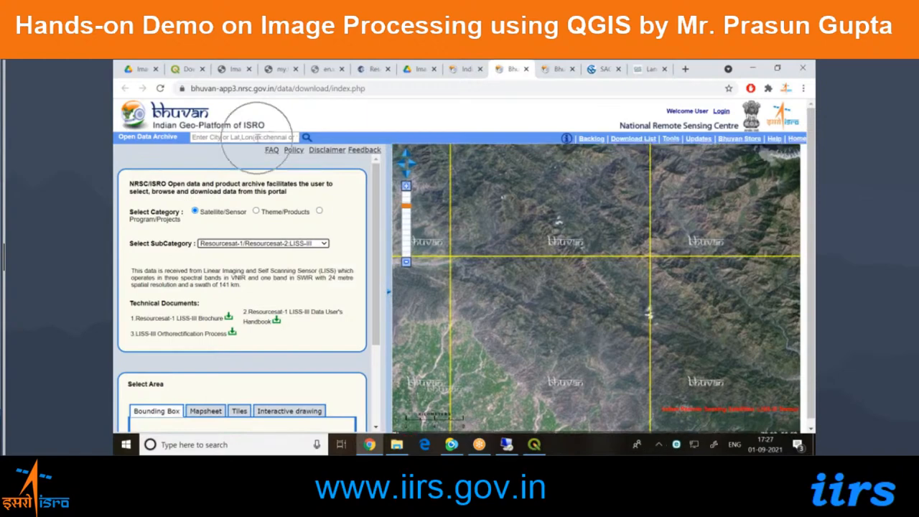
{"action": "left_click", "coordinate": [254, 137]}
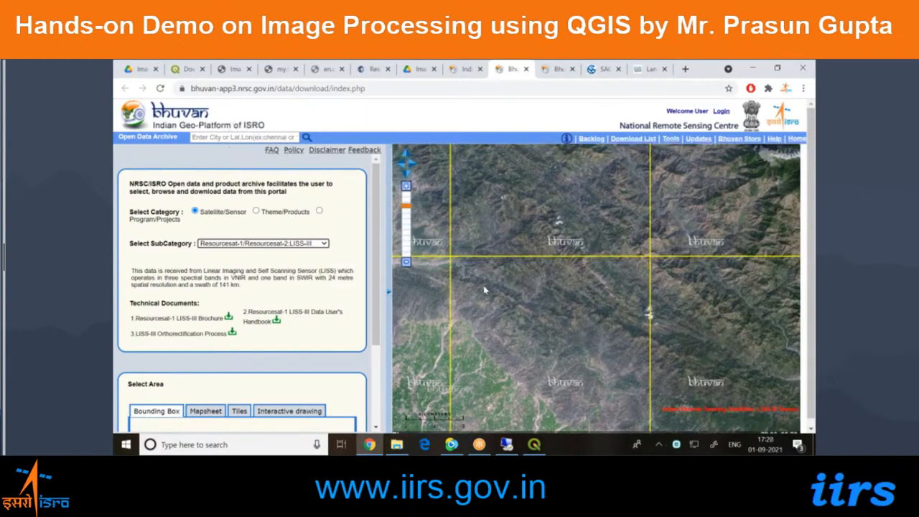
{"action": "left_click", "coordinate": [239, 410]}
{"action": "scroll", "coordinate": [230, 364], "scroll_direction": "down", "scroll_amount": 2}
{"action": "left_click", "coordinate": [198, 369]}
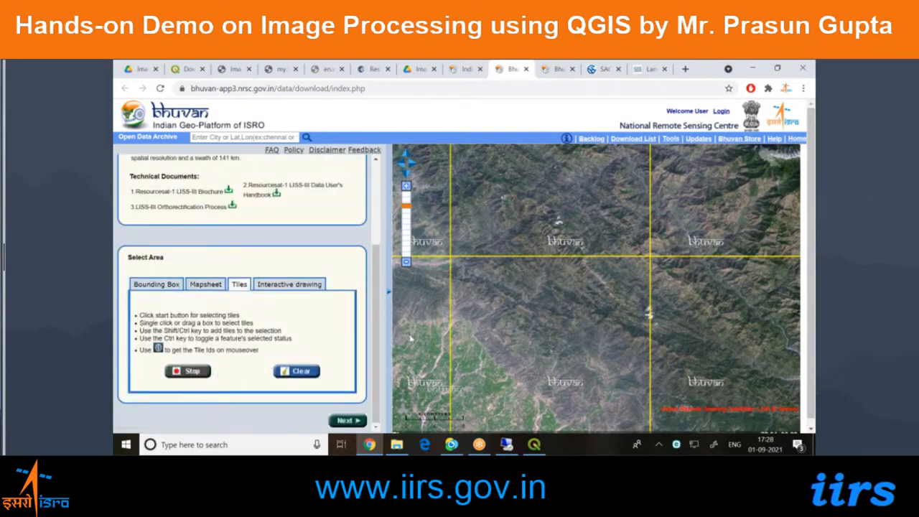
{"action": "left_click", "coordinate": [485, 302]}
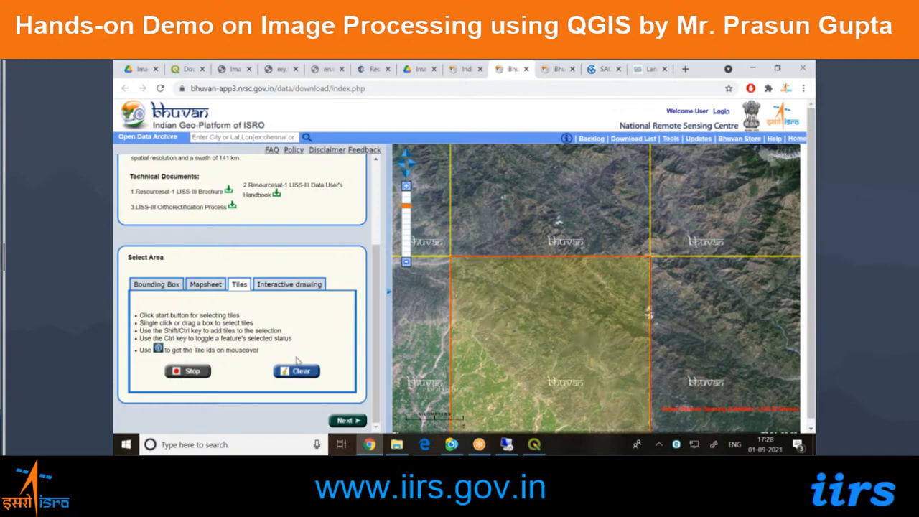
{"action": "left_click", "coordinate": [188, 372]}
List the LISS-III scenes available for the selected tile and look over their dates of pass.
{"action": "left_click", "coordinate": [348, 420]}
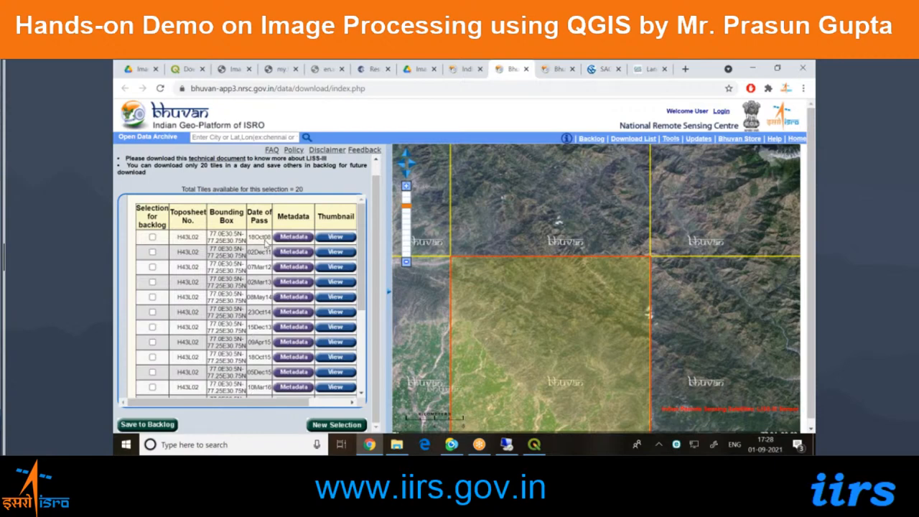
{"action": "double_click", "coordinate": [267, 236]}
{"action": "scroll", "coordinate": [267, 316], "scroll_direction": "down", "scroll_amount": 2}
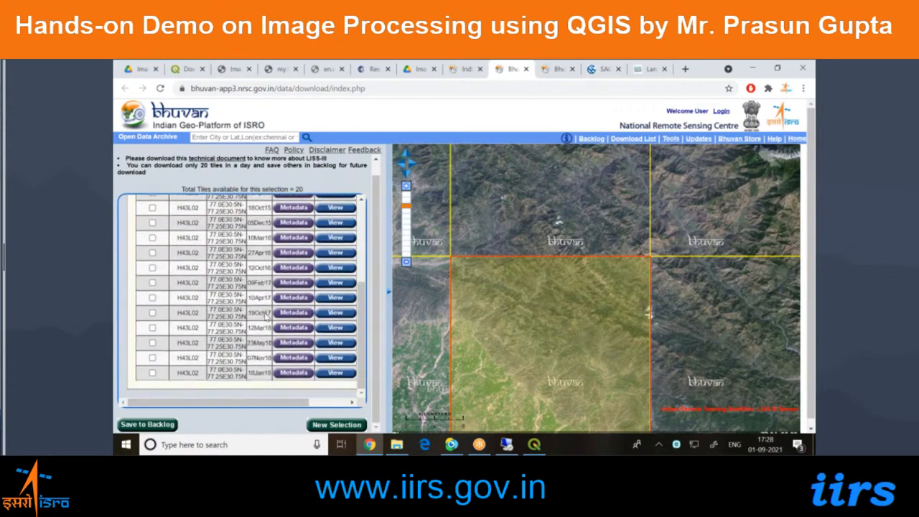
{"action": "scroll", "coordinate": [264, 324], "scroll_direction": "up", "scroll_amount": 2}
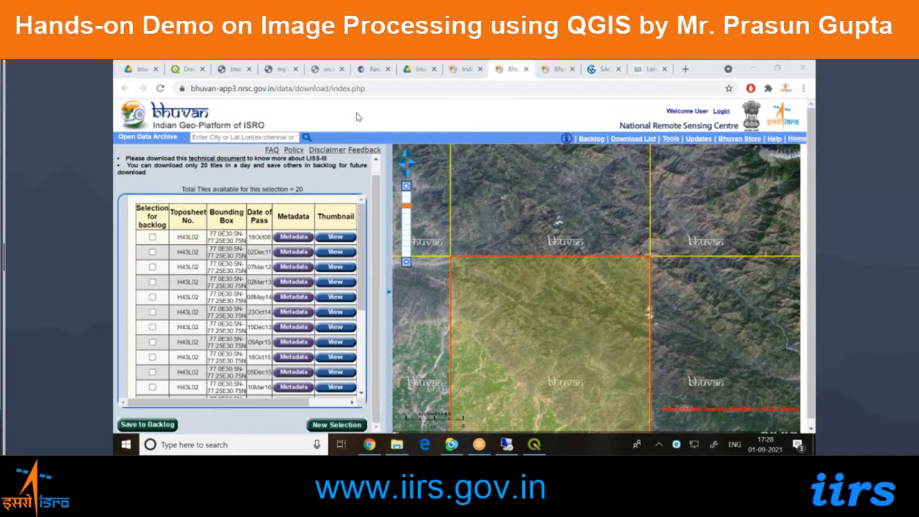
Search Google for "ndvi formula" in a new browser tab.
{"action": "key", "text": "ctrl+t"}
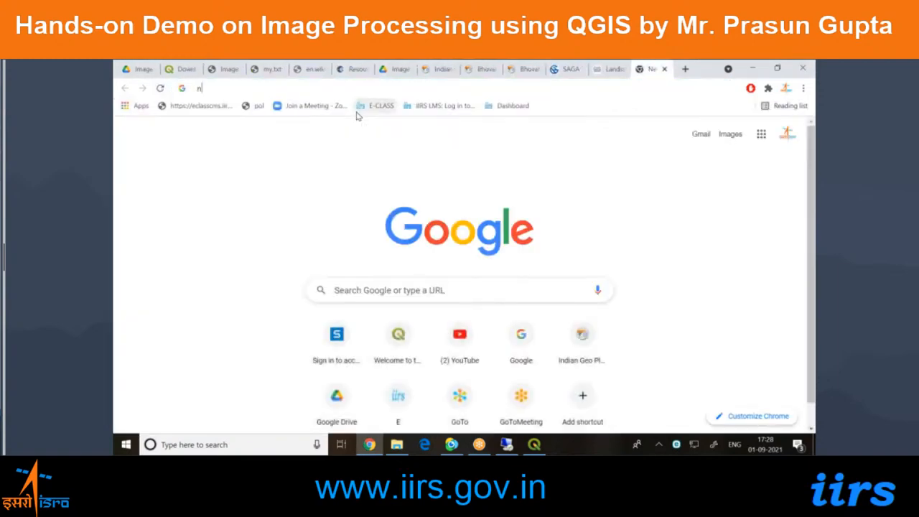
{"action": "type", "text": "ndvi"}
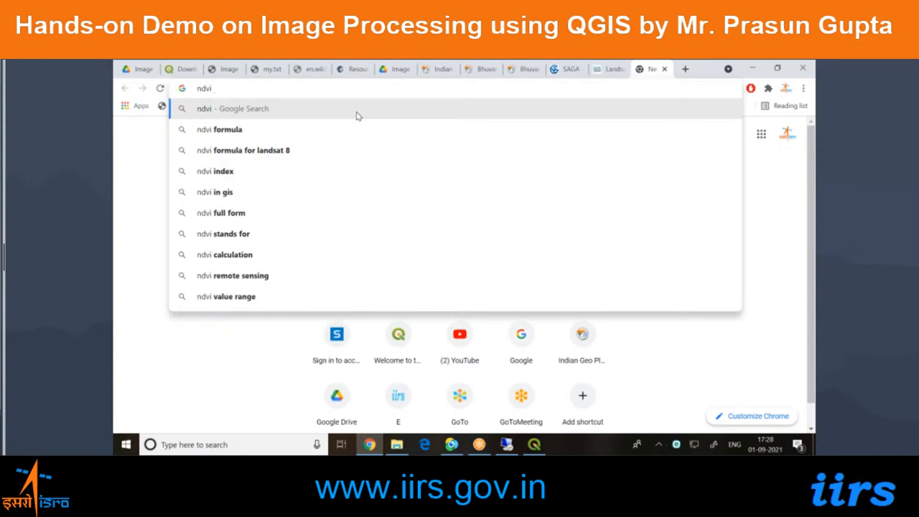
{"action": "key", "text": "Down"}
{"action": "key", "text": "Return"}
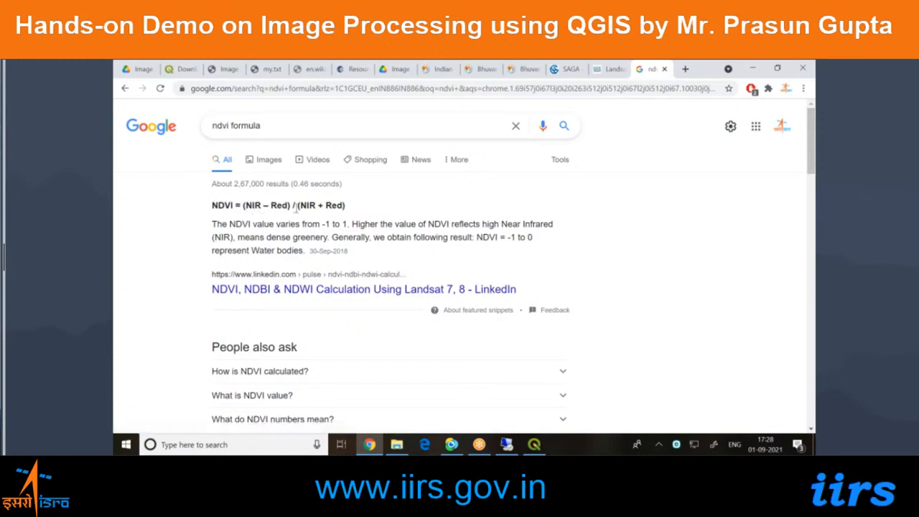
Change the search to "ndwi formula" and examine the NDWI formula and the related results.
{"action": "left_click", "coordinate": [223, 124]}
{"action": "key", "text": "BackSpace"}
{"action": "type", "text": "w"}
{"action": "key", "text": "Return"}
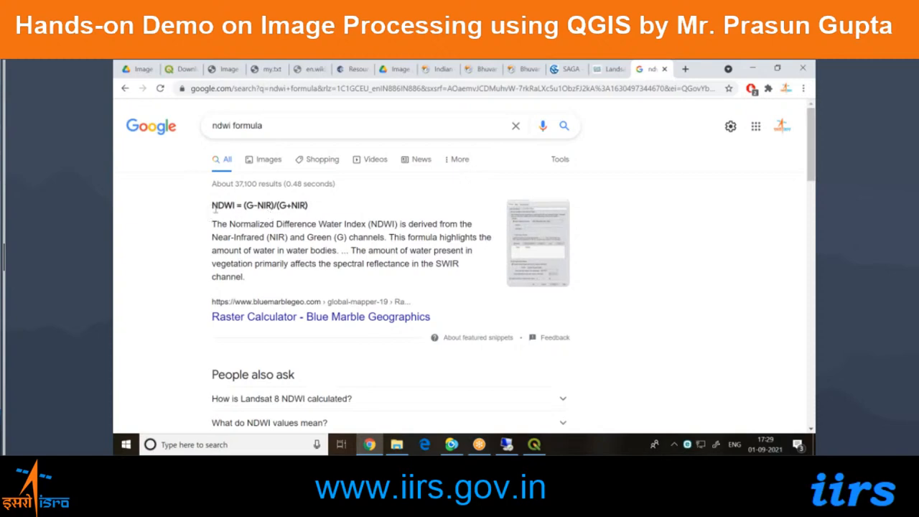
{"action": "double_click", "coordinate": [219, 206]}
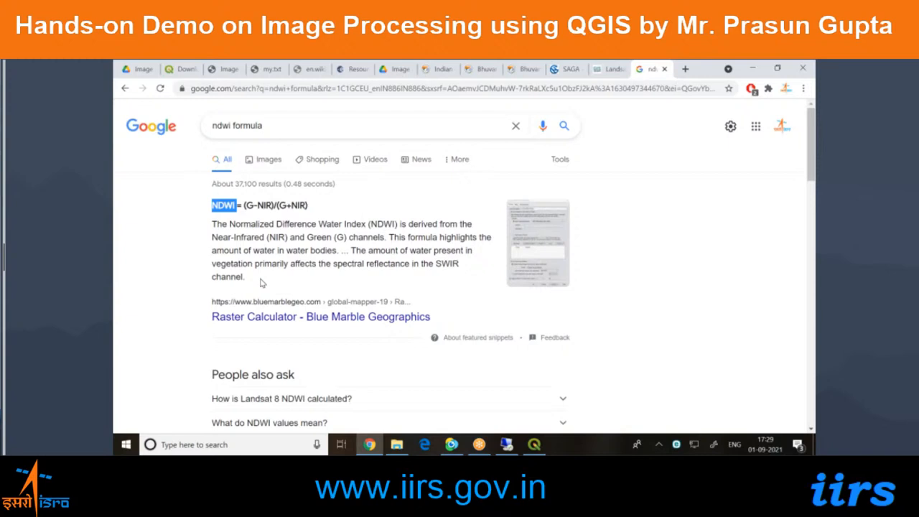
{"action": "scroll", "coordinate": [262, 283], "scroll_direction": "down", "scroll_amount": 4}
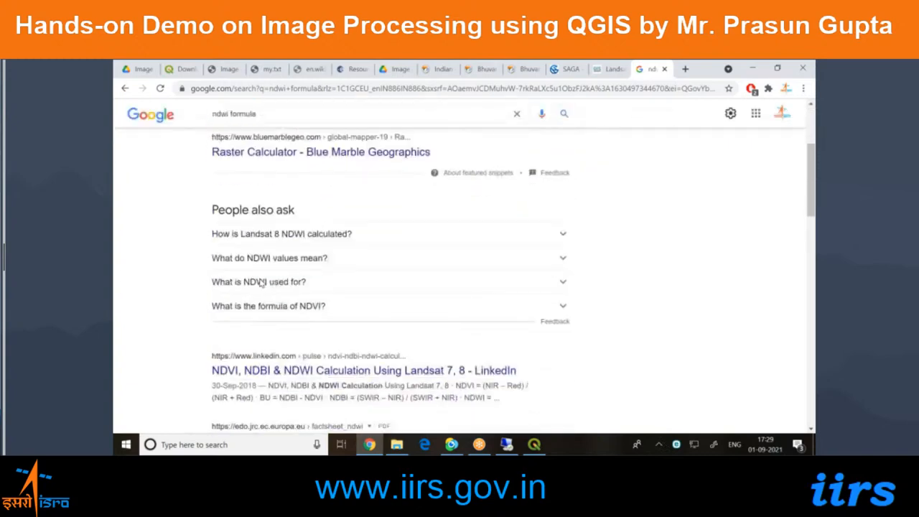
{"action": "scroll", "coordinate": [259, 284], "scroll_direction": "down", "scroll_amount": 1}
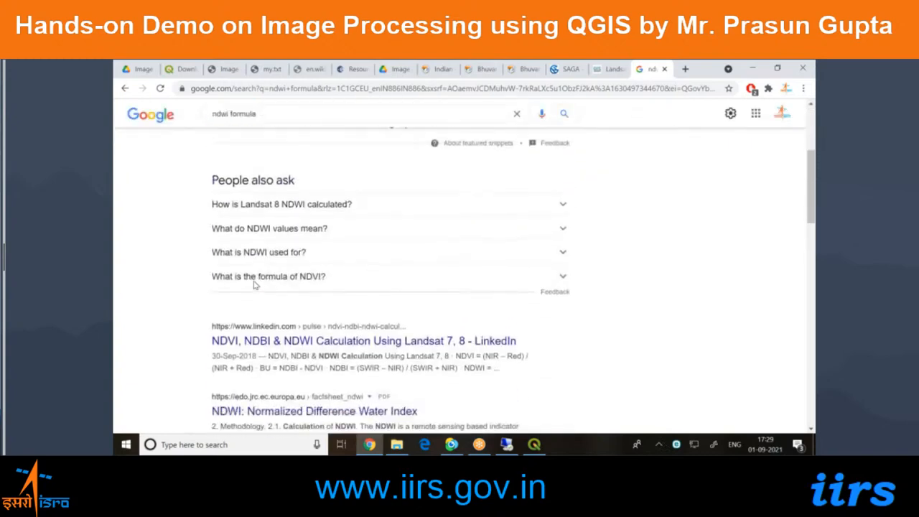
{"action": "scroll", "coordinate": [255, 285], "scroll_direction": "down", "scroll_amount": 1}
{"action": "scroll", "coordinate": [255, 285], "scroll_direction": "up", "scroll_amount": 5}
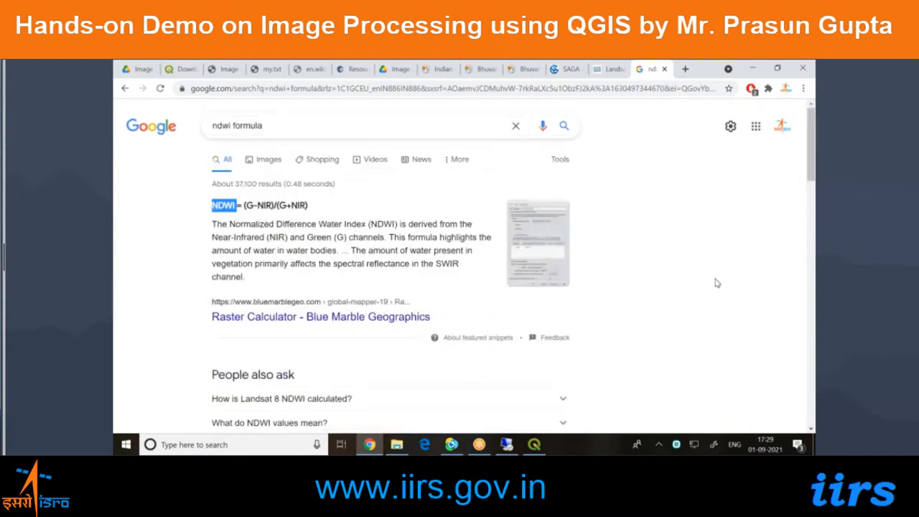
Show the already open my.txt page with the link to the handout and data.
{"action": "key", "text": "alt+Tab"}
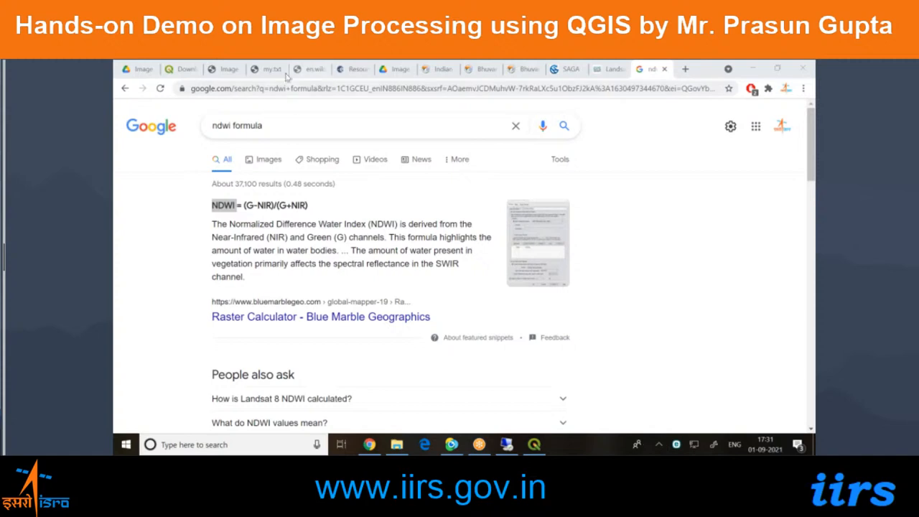
{"action": "left_click", "coordinate": [267, 69]}
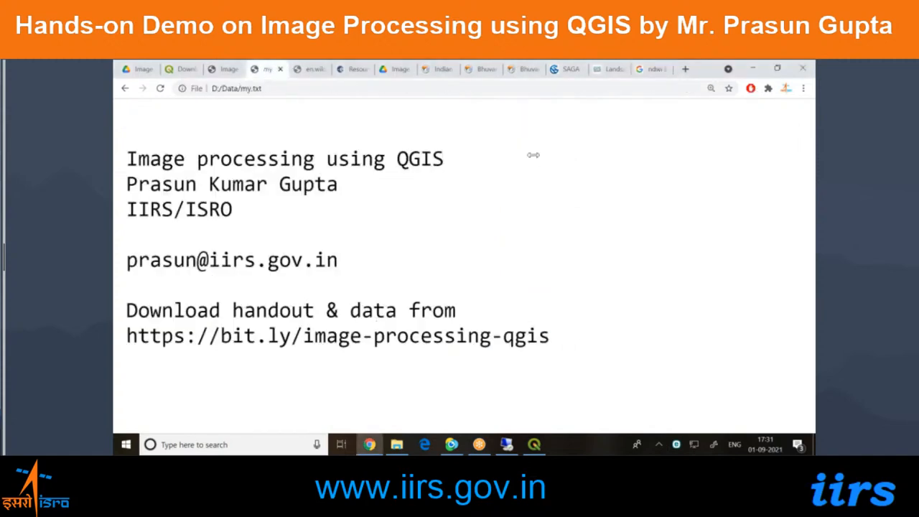